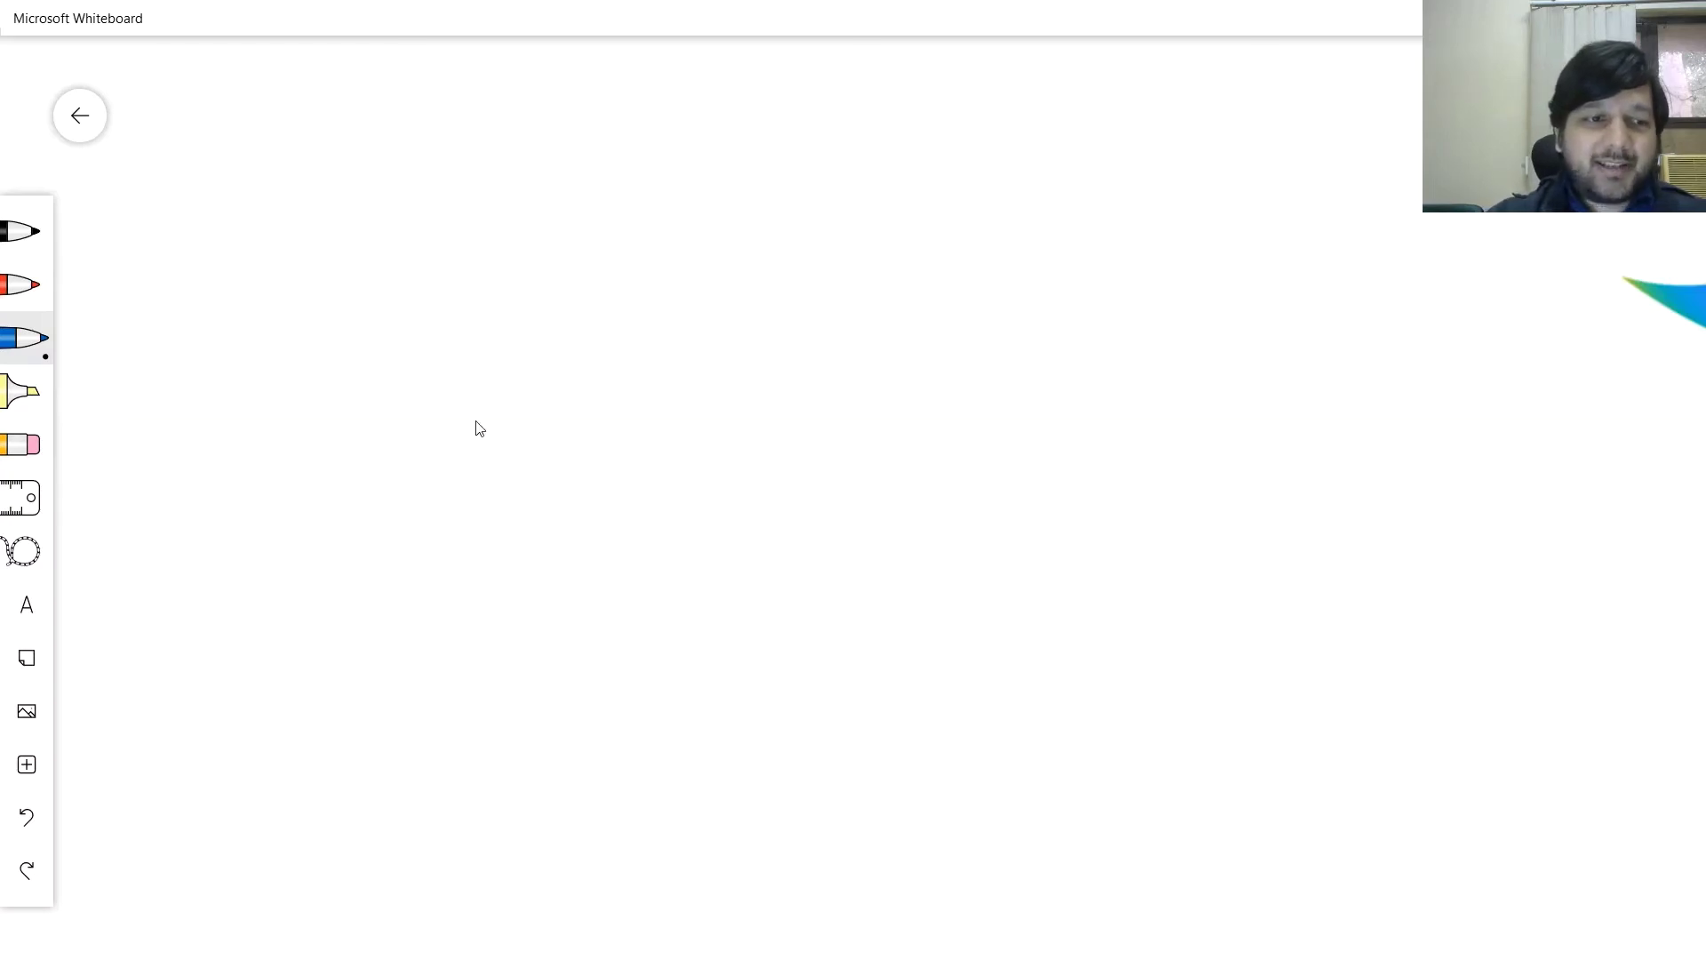
- Outline the robot arena as one large freehand rectangle in black ink
left_click(35, 238)
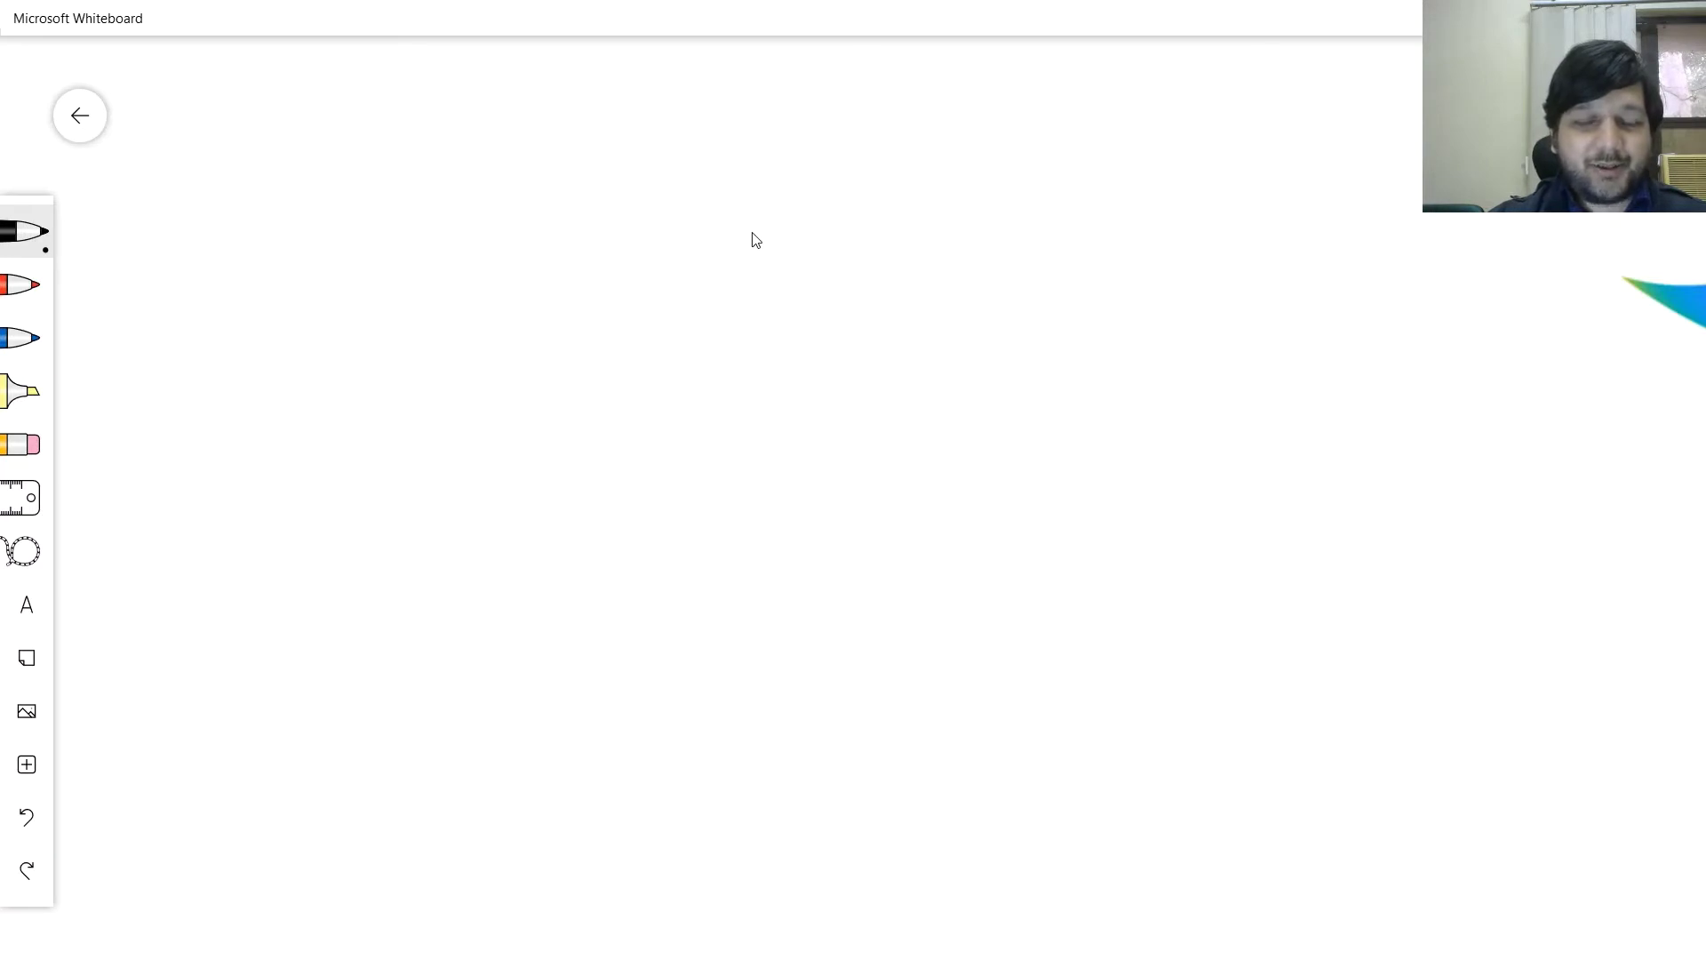
mouse_move(775, 219)
left_mouse_down()
mouse_move(533, 238)
mouse_move(525, 500)
mouse_move(792, 515)
mouse_move(1055, 370)
mouse_move(945, 213)
mouse_move(762, 222)
mouse_move(773, 213)
left_mouse_up()
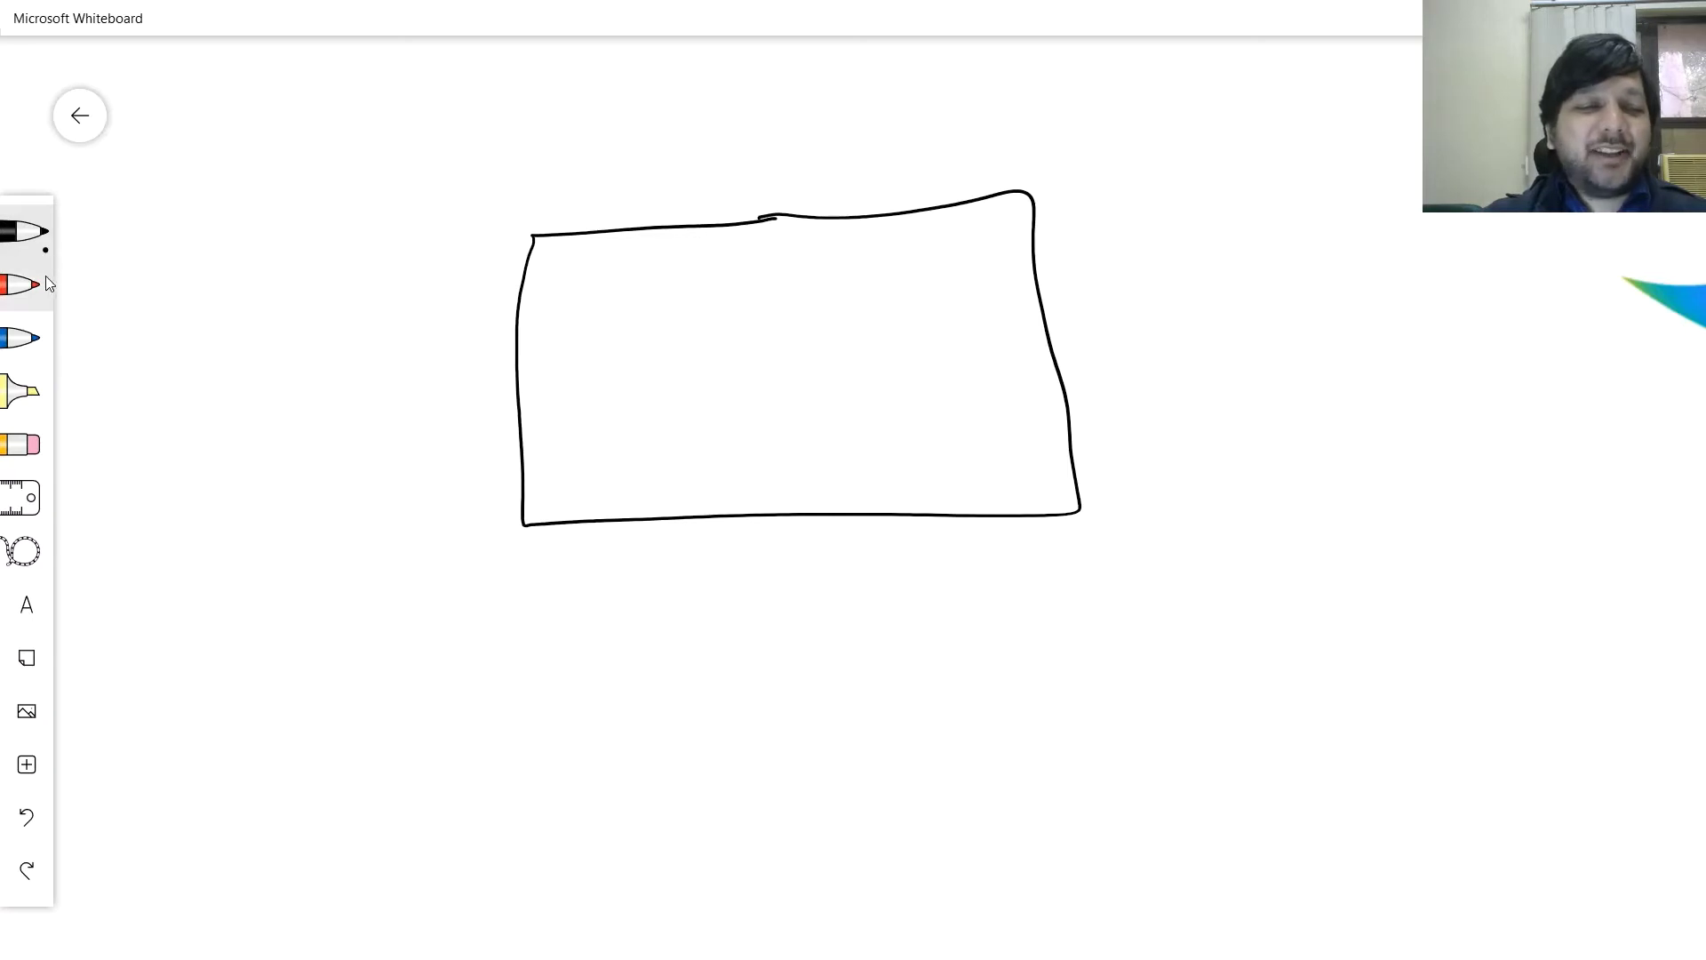
- Draw four red circles spread around the inside of the arena
left_click(24, 284)
left_click_drag(626, 274, 629, 269)
left_click_drag(716, 432, 711, 434)
left_click_drag(1005, 433, 1002, 432)
mouse_move(963, 237)
left_mouse_down()
mouse_move(963, 279)
mouse_move(954, 240)
left_mouse_up()
- Draw a hatched black rectangular obstacle in the arena centre
left_click(24, 231)
mouse_move(716, 302)
left_mouse_down()
mouse_move(706, 383)
mouse_move(879, 339)
mouse_move(849, 279)
mouse_move(730, 292)
mouse_move(718, 348)
left_mouse_up()
mouse_move(802, 283)
left_mouse_down()
mouse_move(762, 354)
mouse_move(810, 360)
left_mouse_up()
mouse_move(878, 317)
left_mouse_down()
mouse_move(842, 365)
mouse_move(813, 357)
left_mouse_up()
mouse_move(829, 294)
left_mouse_down()
mouse_move(757, 364)
mouse_move(728, 365)
left_mouse_up()
left_click_drag(749, 299, 716, 348)
- Add two hatched black elliptical obstacles, one at the left and one below the rectangle
mouse_move(591, 380)
left_mouse_down()
mouse_move(566, 395)
mouse_move(590, 381)
mouse_move(591, 424)
left_mouse_up()
left_click_drag(607, 382, 576, 437)
mouse_move(642, 400)
left_mouse_down()
mouse_move(600, 434)
mouse_move(569, 413)
left_mouse_up()
left_click_drag(622, 391, 594, 431)
mouse_move(849, 407)
left_mouse_down()
mouse_move(876, 447)
mouse_move(851, 408)
left_mouse_up()
left_click_drag(867, 418, 805, 449)
mouse_move(869, 425)
left_mouse_down()
mouse_move(826, 467)
mouse_move(804, 444)
left_mouse_up()
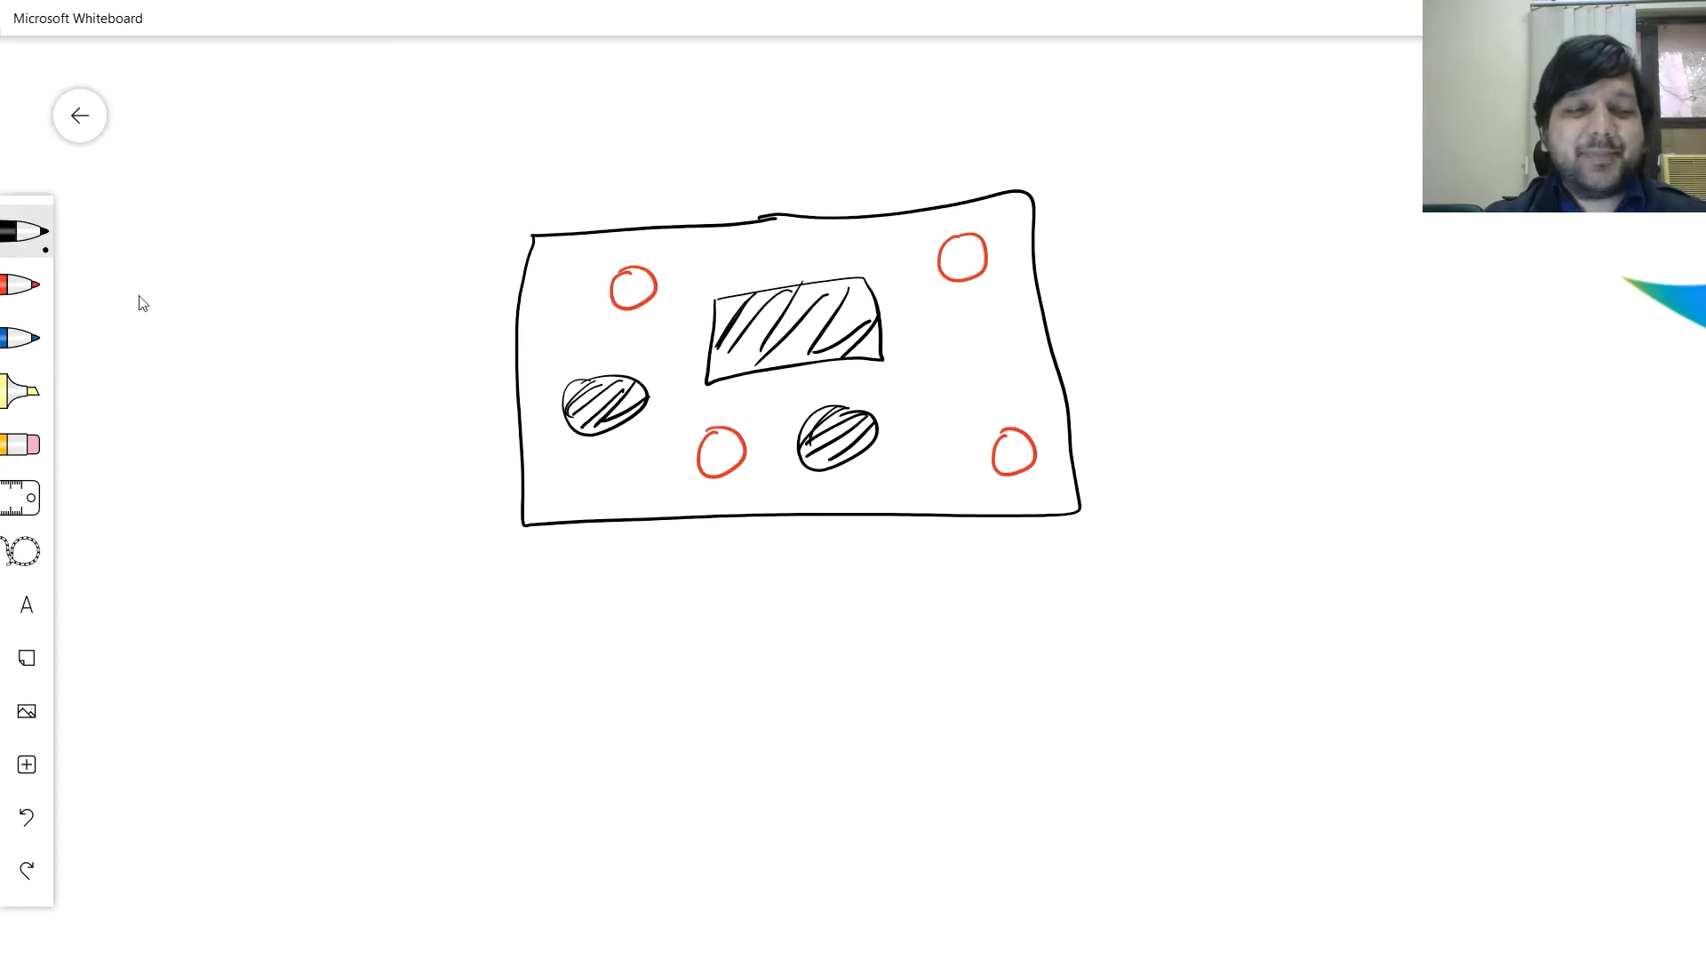
- Fill the top-left circle in blue as robot R and mark an 'X Goal' label
left_click(43, 338)
mouse_move(640, 278)
left_mouse_down()
mouse_move(618, 292)
mouse_move(638, 293)
mouse_move(584, 302)
left_mouse_up()
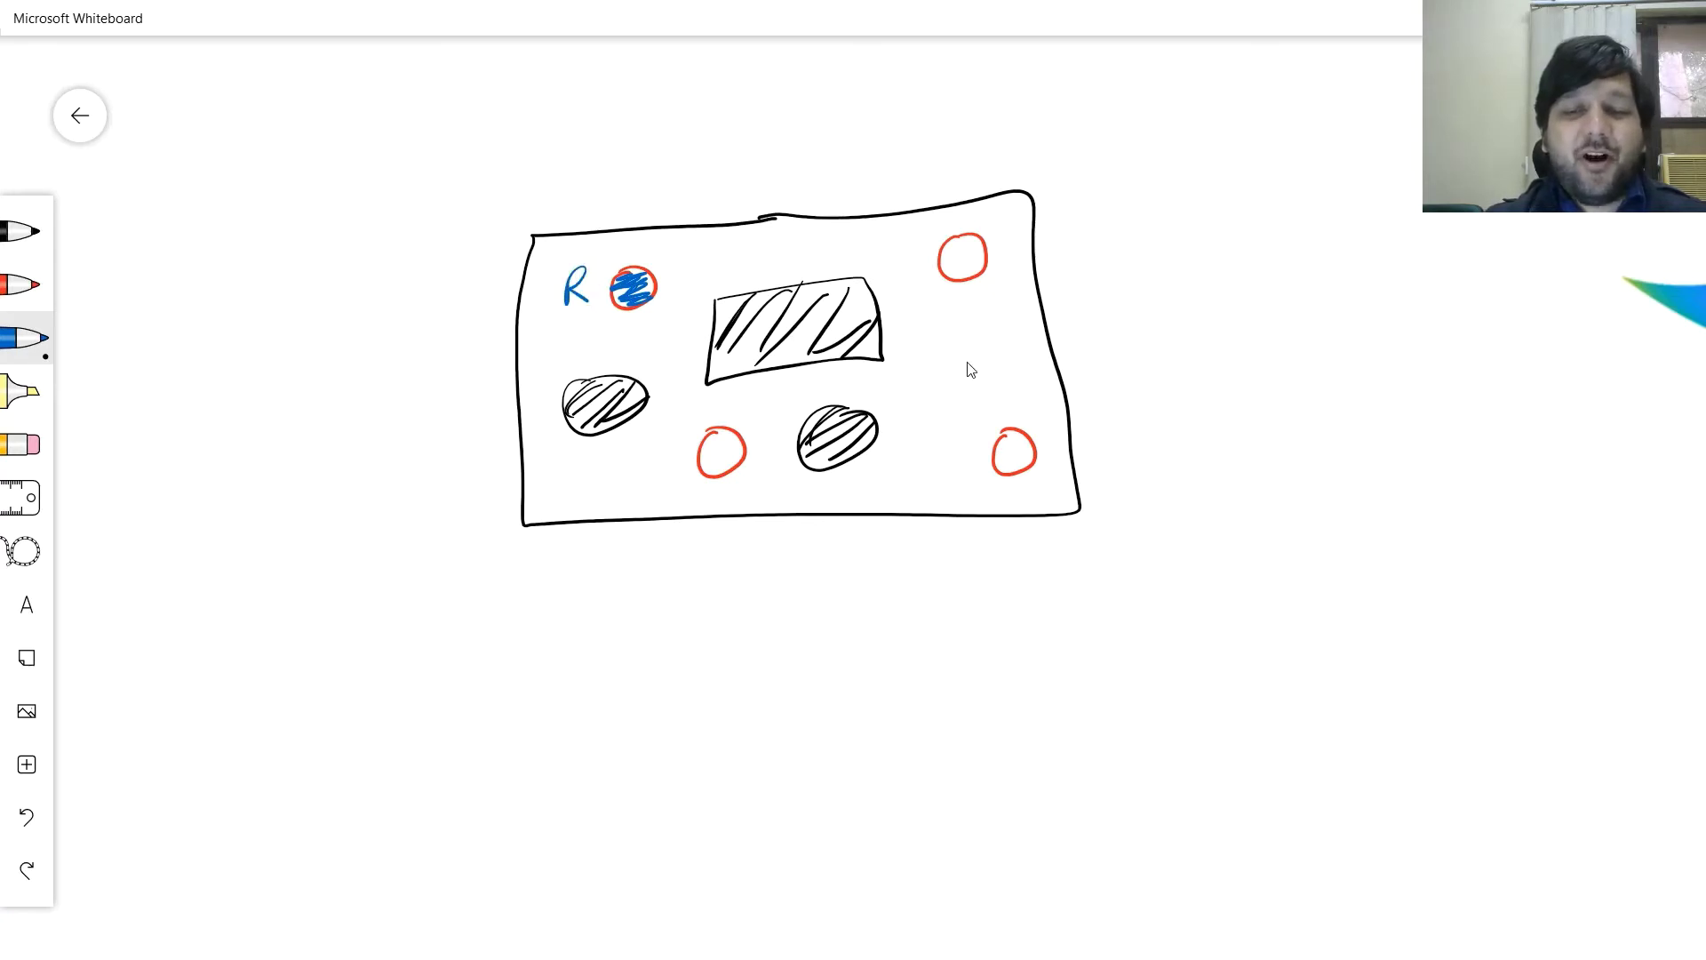
mouse_move(940, 378)
left_mouse_down()
mouse_move(962, 407)
mouse_move(942, 408)
left_mouse_up()
mouse_move(1002, 369)
left_mouse_down()
mouse_move(1005, 392)
mouse_move(1027, 394)
mouse_move(1062, 363)
mouse_move(1063, 391)
left_mouse_up()
- Finish the Goal label, write 'Reactive' below the arena, and draw a dashed blue loop around R
left_click(1077, 382)
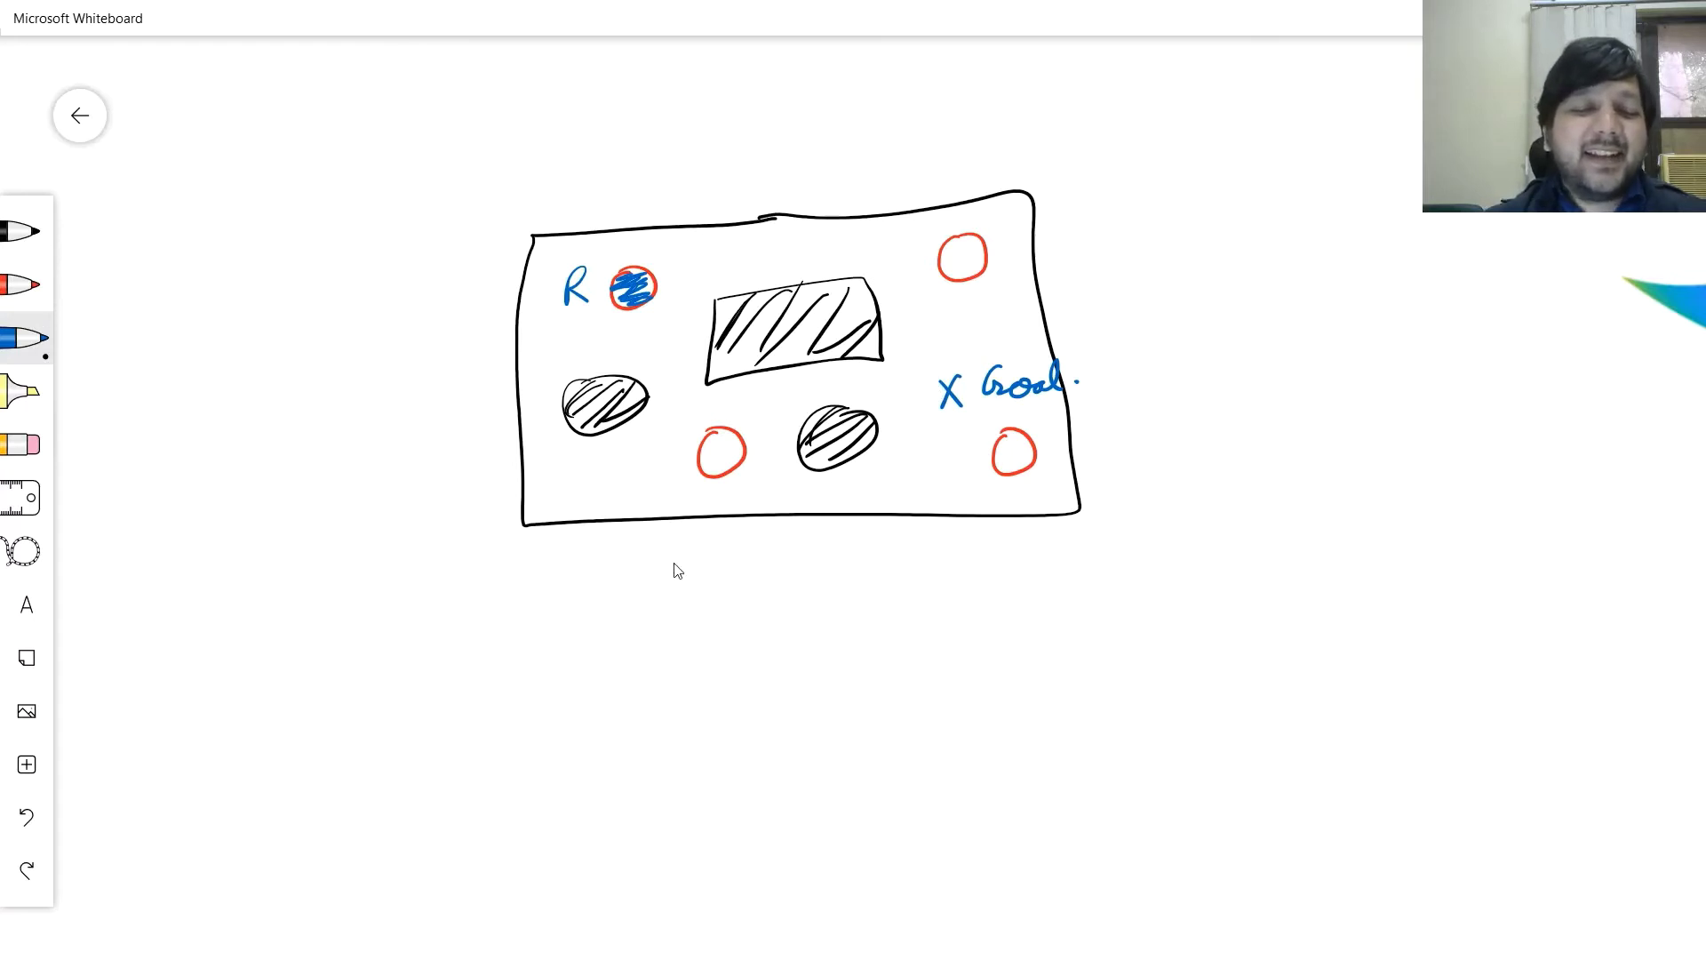
mouse_move(672, 562)
left_mouse_down()
mouse_move(768, 579)
mouse_move(835, 570)
mouse_move(781, 552)
left_mouse_up()
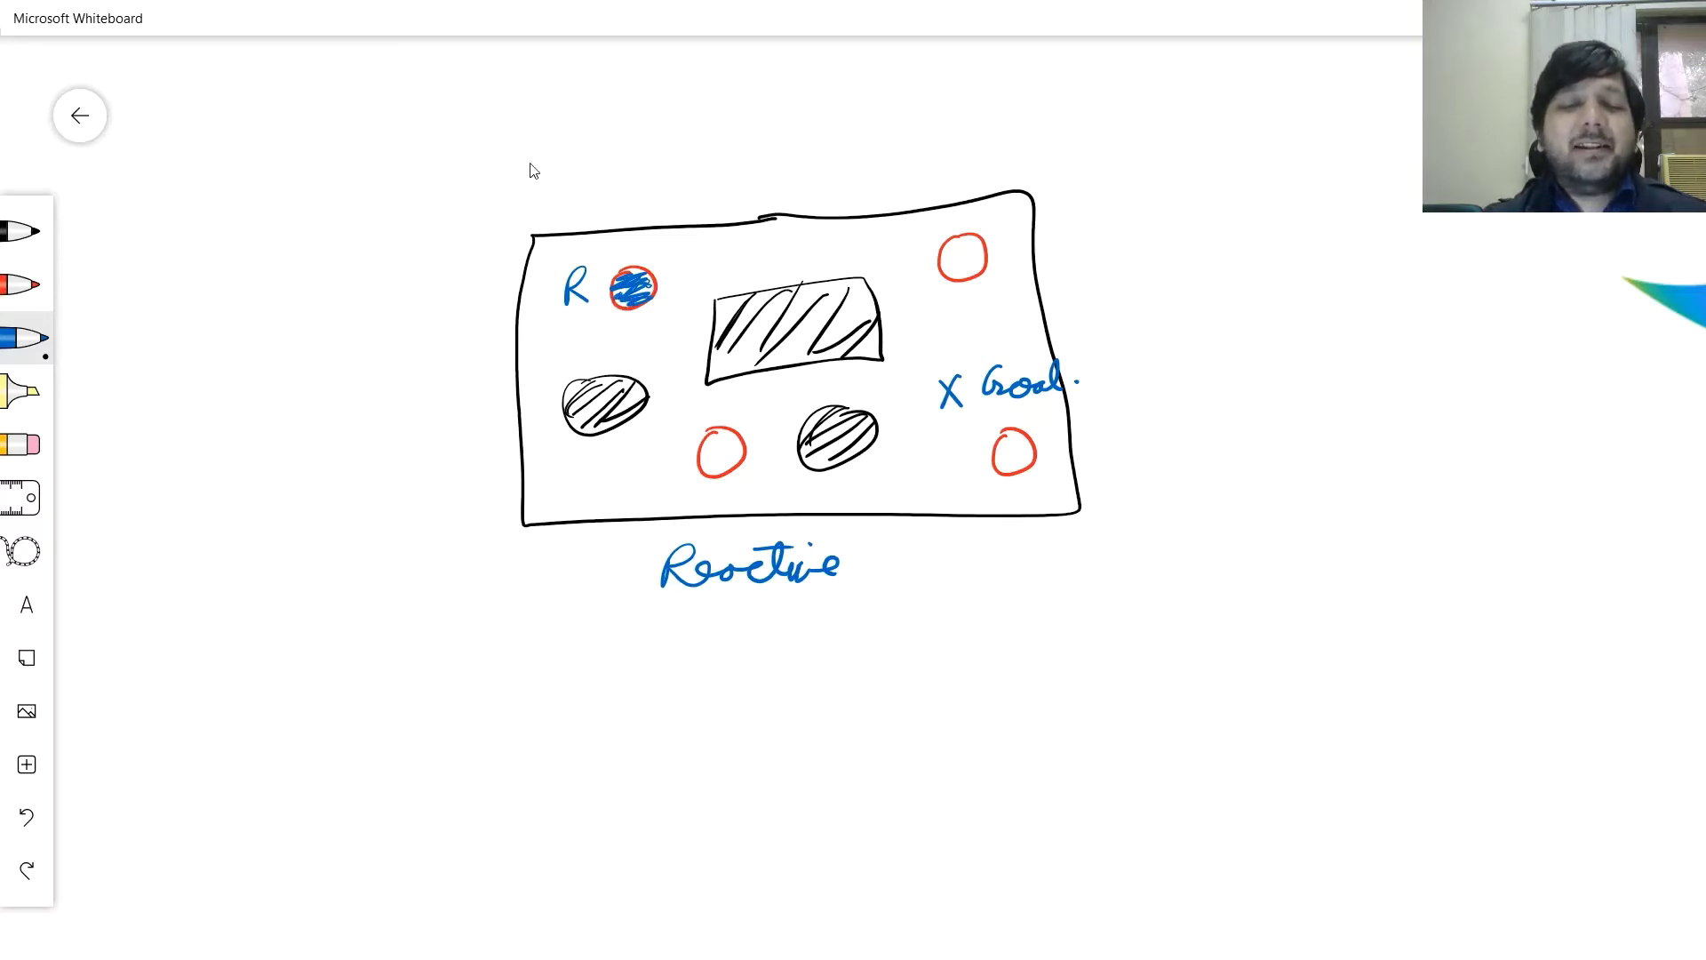
mouse_move(748, 185)
left_mouse_down()
mouse_move(755, 354)
mouse_move(732, 389)
mouse_move(642, 439)
mouse_move(458, 425)
mouse_move(409, 258)
mouse_move(562, 175)
mouse_move(737, 190)
mouse_move(722, 256)
mouse_move(734, 243)
left_mouse_up()
- Add two more red circles near the robot
left_click(27, 284)
mouse_move(558, 341)
left_mouse_down()
mouse_move(539, 371)
mouse_move(557, 341)
left_mouse_up()
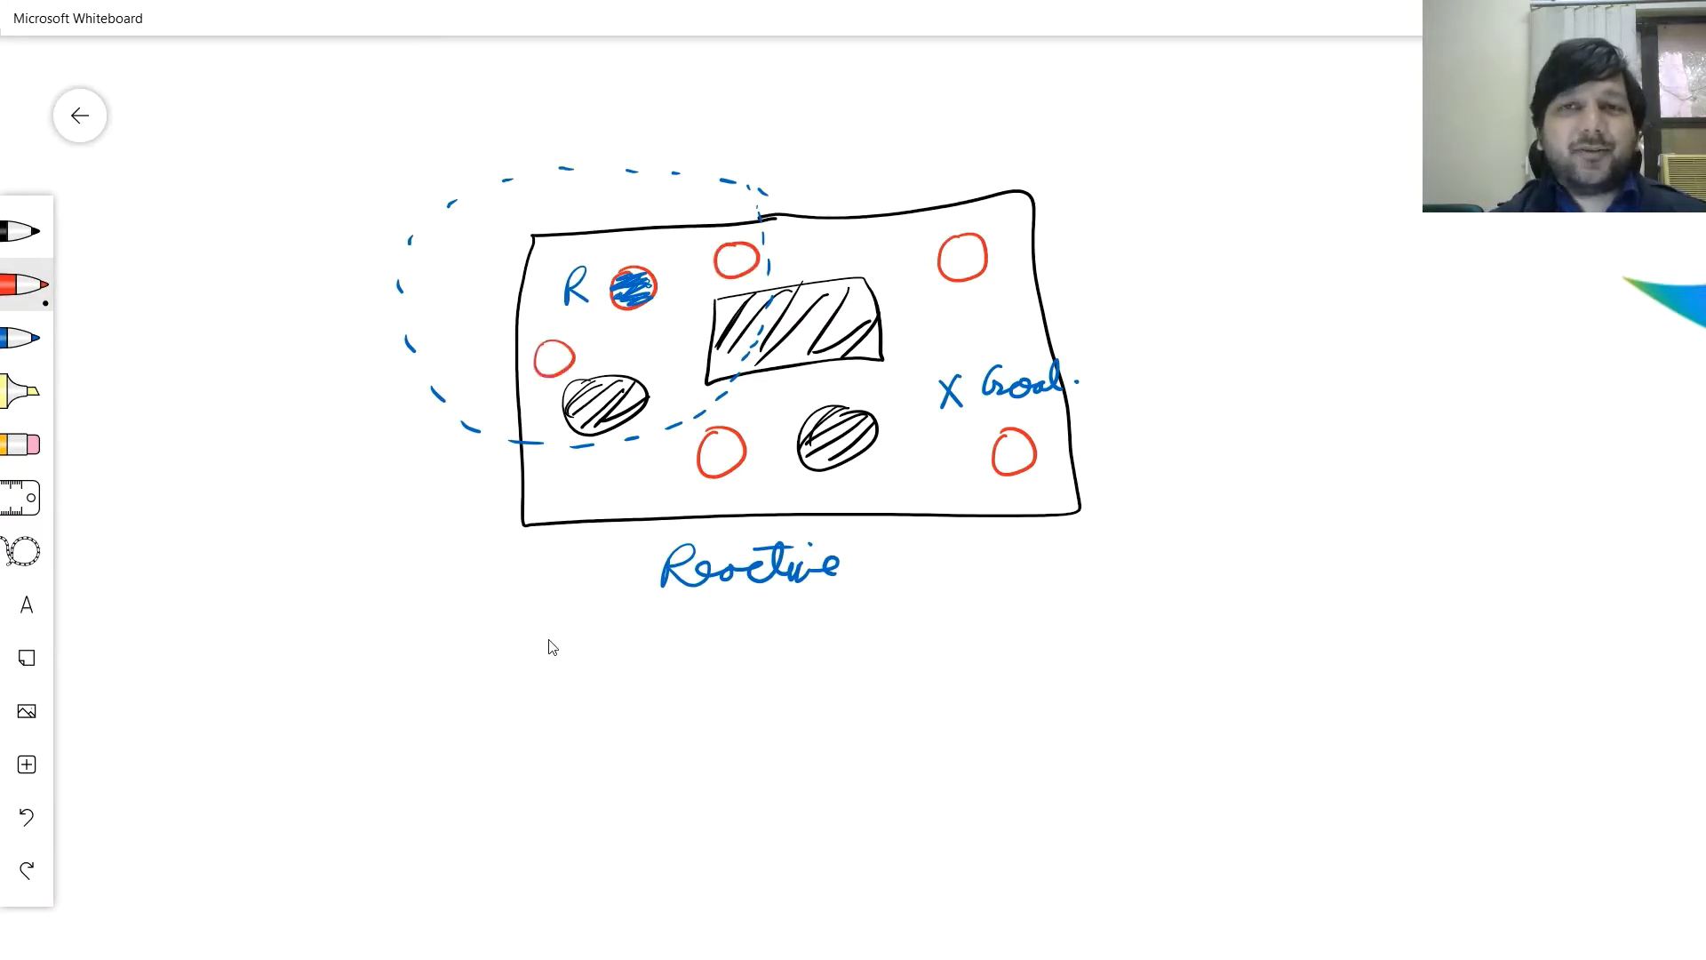
left_click(40, 249)
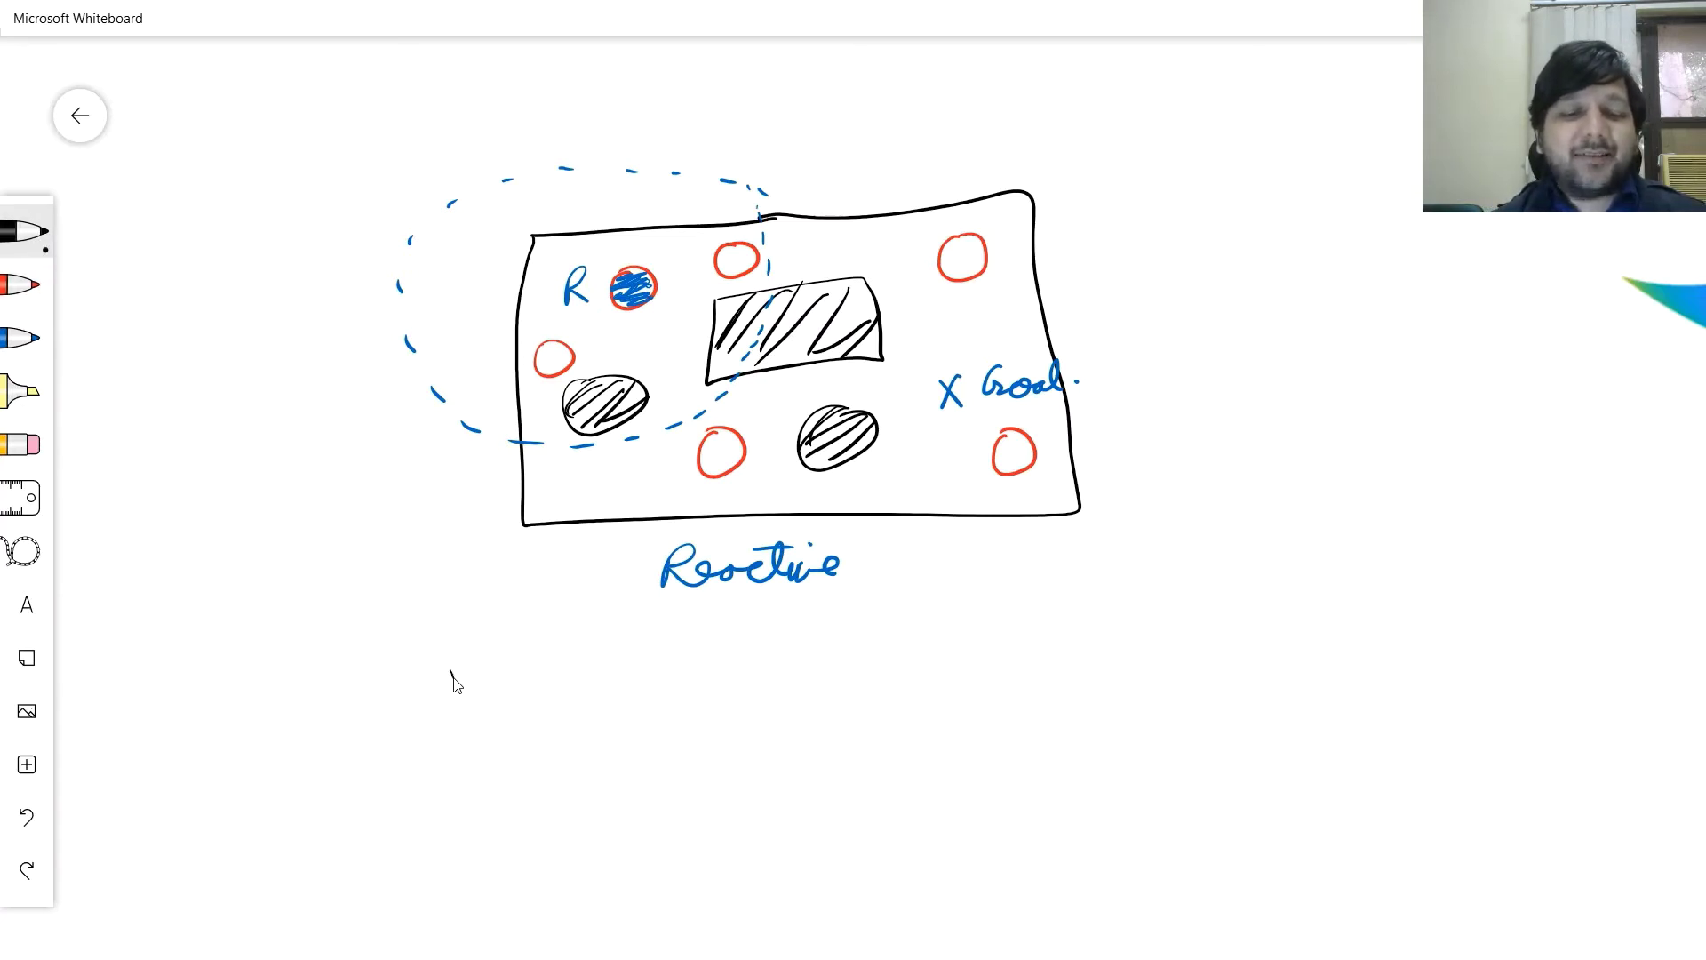
- Write vR above ωR below the arena and bracket them as a vector
left_click_drag(458, 692, 473, 663)
mouse_move(478, 682)
left_mouse_down()
mouse_move(457, 771)
mouse_move(453, 739)
mouse_move(477, 768)
mouse_move(510, 739)
left_mouse_up()
mouse_move(519, 756)
left_mouse_down()
mouse_move(522, 780)
mouse_move(540, 780)
left_mouse_up()
mouse_move(518, 646)
left_mouse_down()
mouse_move(584, 654)
mouse_move(556, 775)
left_mouse_up()
mouse_move(460, 646)
left_mouse_down()
mouse_move(396, 800)
mouse_move(442, 790)
left_mouse_up()
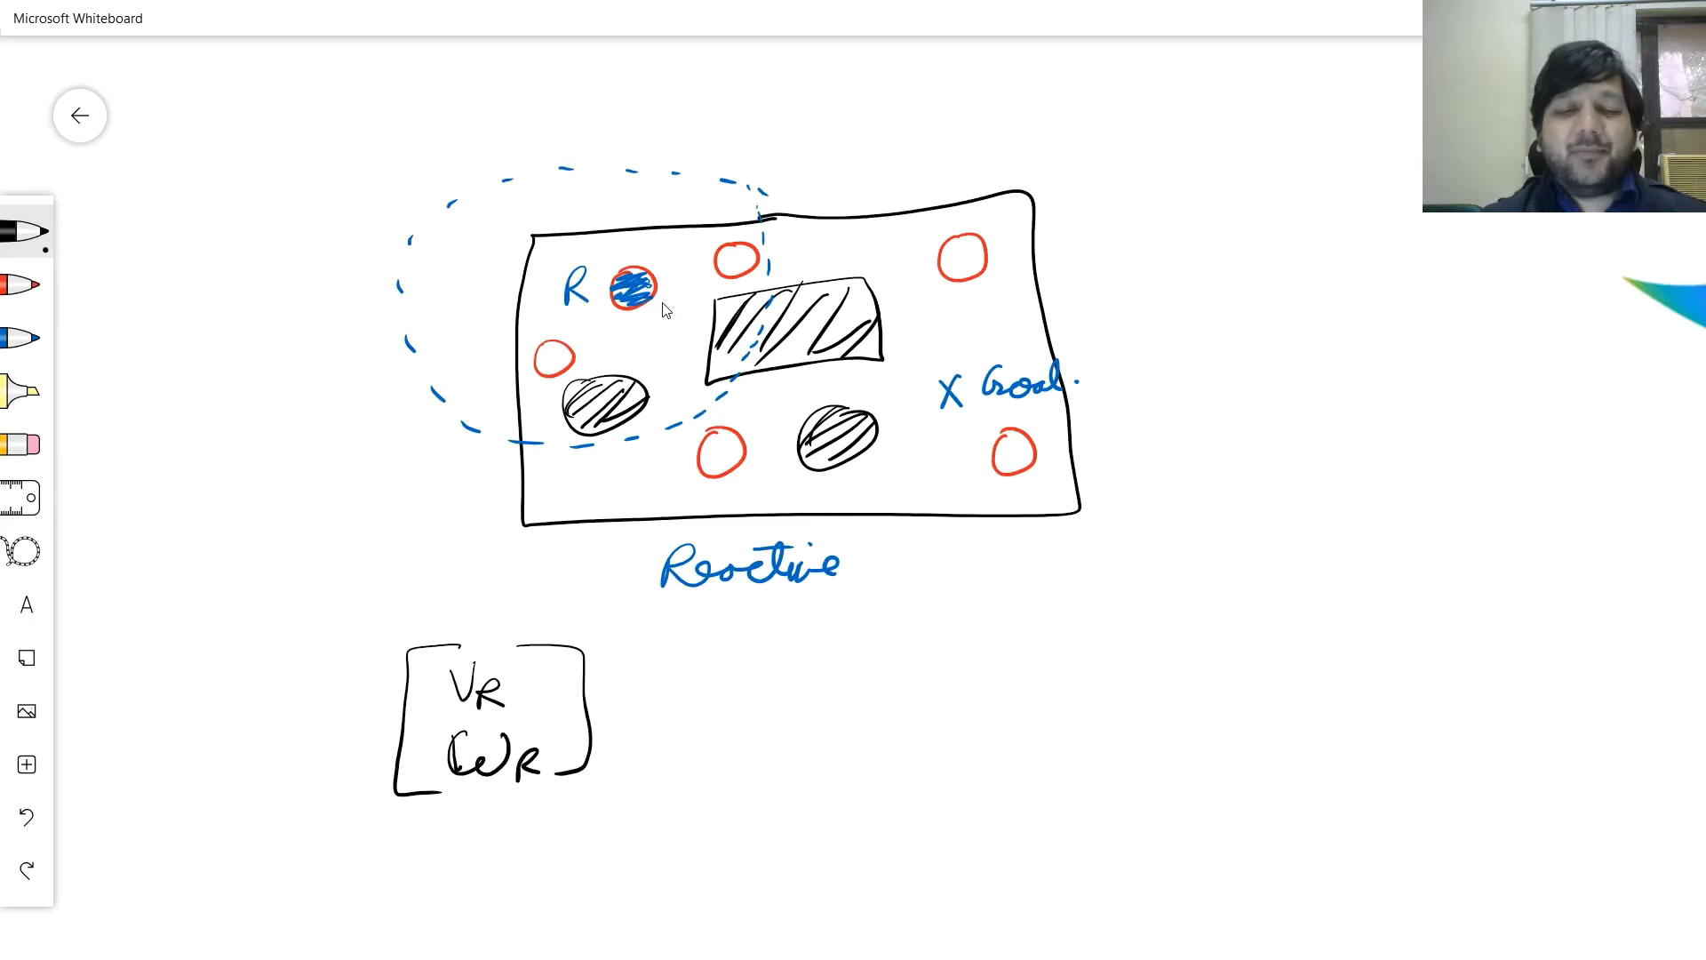
- Draw velocity arrows from robot R and write '= f(' after the vector
left_click_drag(636, 288, 675, 311)
mouse_move(663, 299)
left_mouse_down()
mouse_move(668, 322)
mouse_move(696, 303)
mouse_move(704, 337)
mouse_move(672, 299)
mouse_move(642, 333)
mouse_move(672, 362)
left_mouse_up()
mouse_move(614, 700)
left_mouse_down()
mouse_move(636, 710)
mouse_move(721, 625)
left_mouse_up()
left_click_drag(720, 626, 692, 753)
left_click_drag(782, 627, 766, 736)
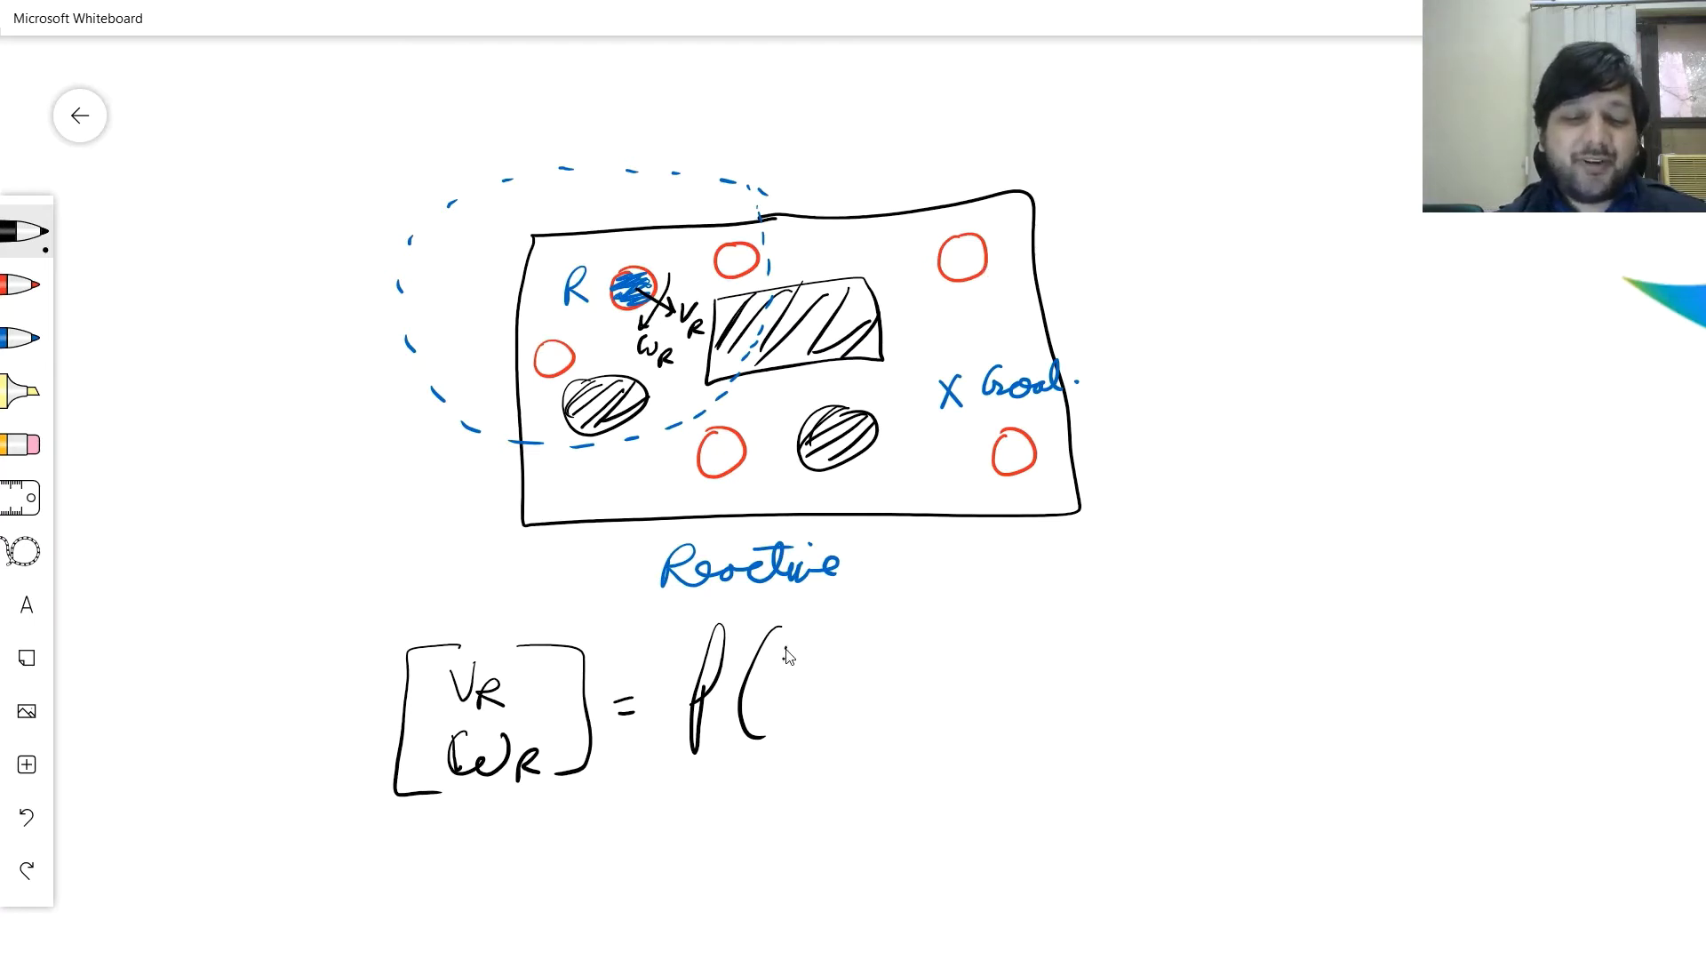
- Write 'a few nearest obstacles/moving entities' as arguments and begin the second line
mouse_move(786, 655)
left_mouse_down()
mouse_move(854, 639)
mouse_move(845, 663)
mouse_move(977, 661)
mouse_move(1067, 621)
mouse_move(1041, 635)
mouse_move(1163, 655)
mouse_move(1186, 634)
mouse_move(1202, 655)
mouse_move(1261, 607)
mouse_move(1280, 647)
mouse_move(1196, 617)
mouse_move(1297, 662)
left_mouse_up()
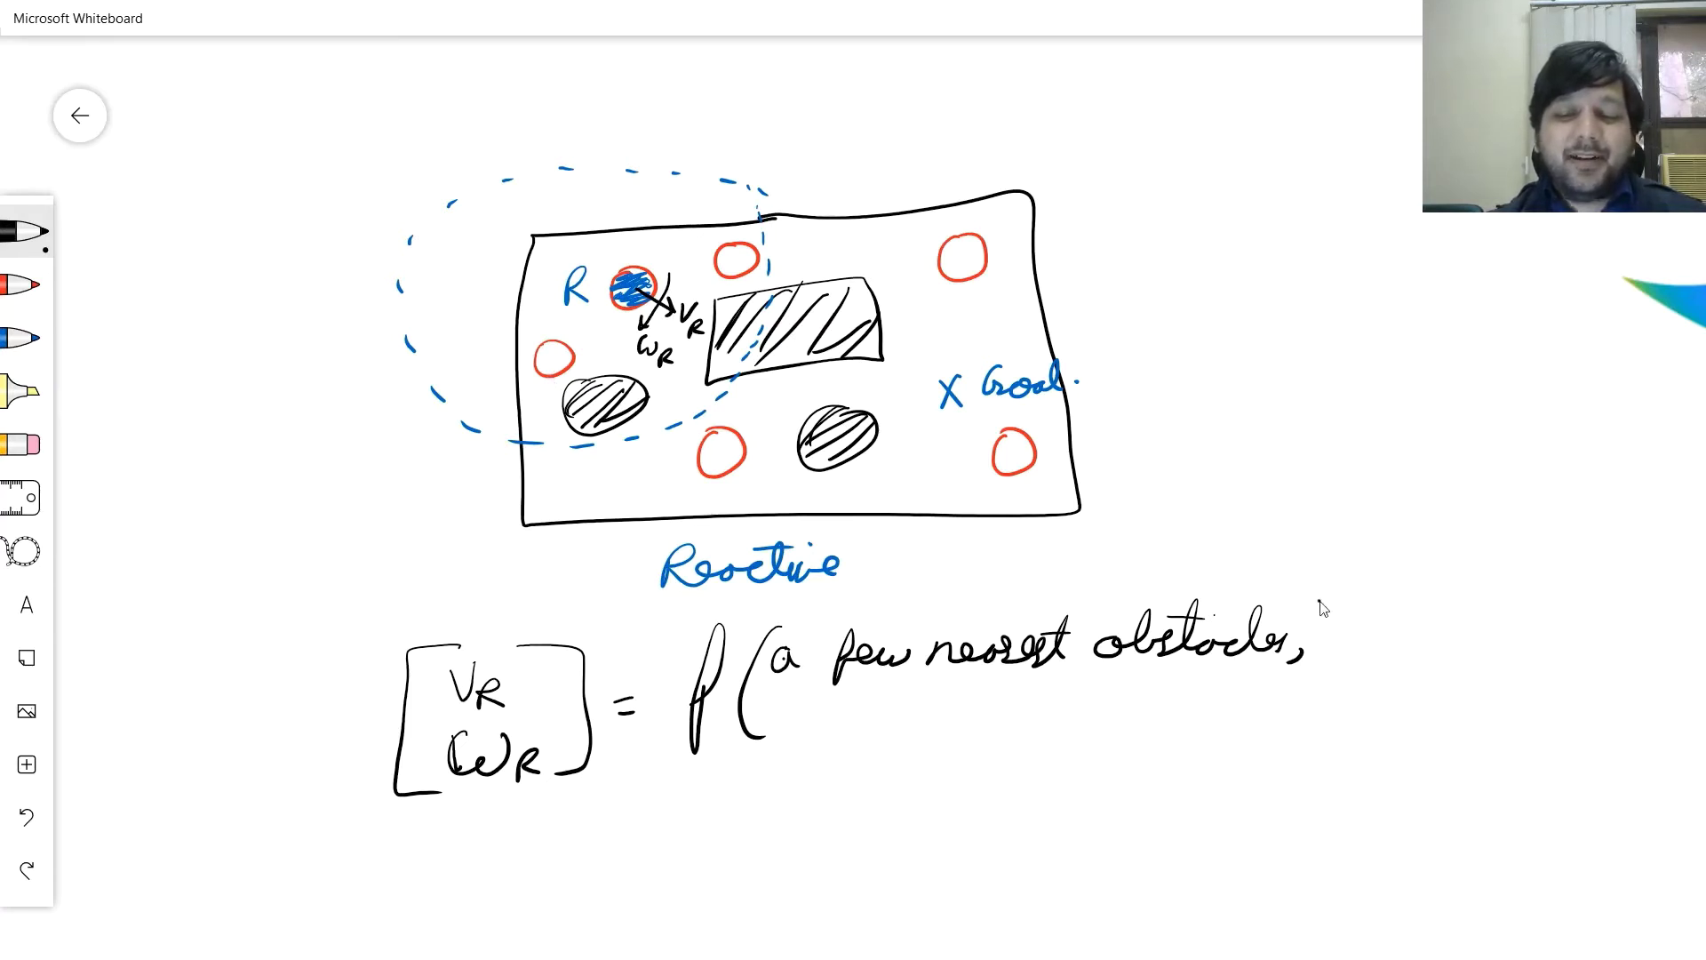
mouse_move(1318, 602)
left_mouse_down()
mouse_move(1297, 657)
mouse_move(1420, 632)
mouse_move(1457, 669)
left_mouse_up()
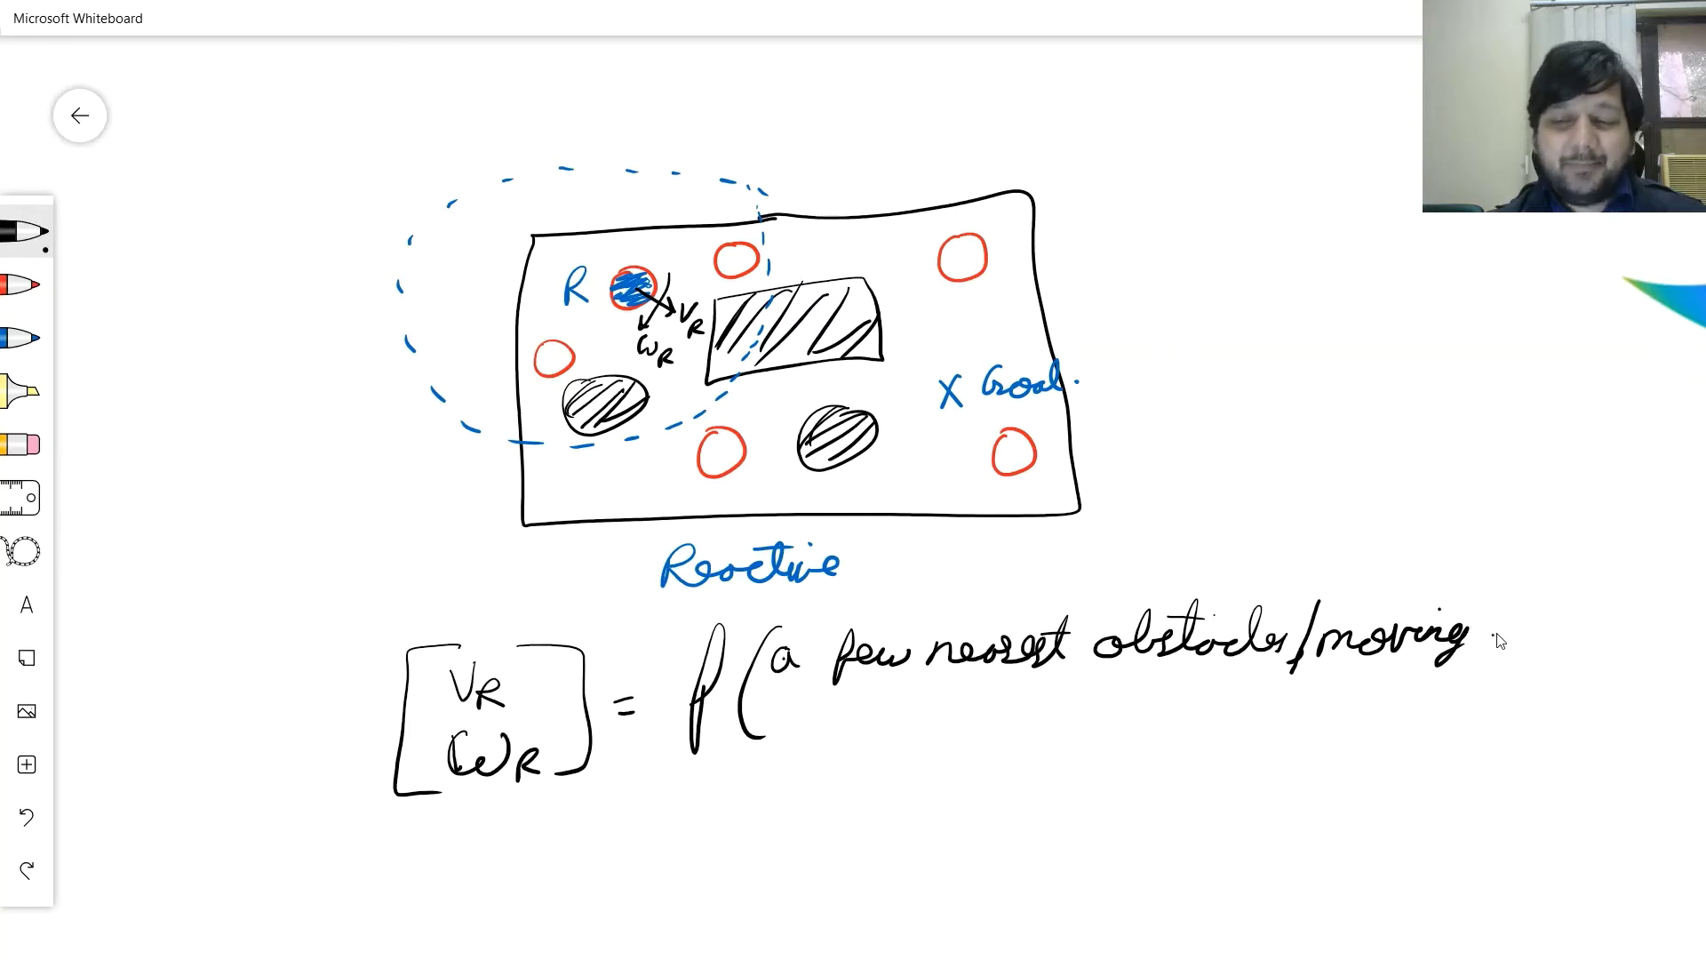
mouse_move(1494, 636)
left_mouse_down()
mouse_move(1596, 638)
mouse_move(1580, 619)
left_mouse_up()
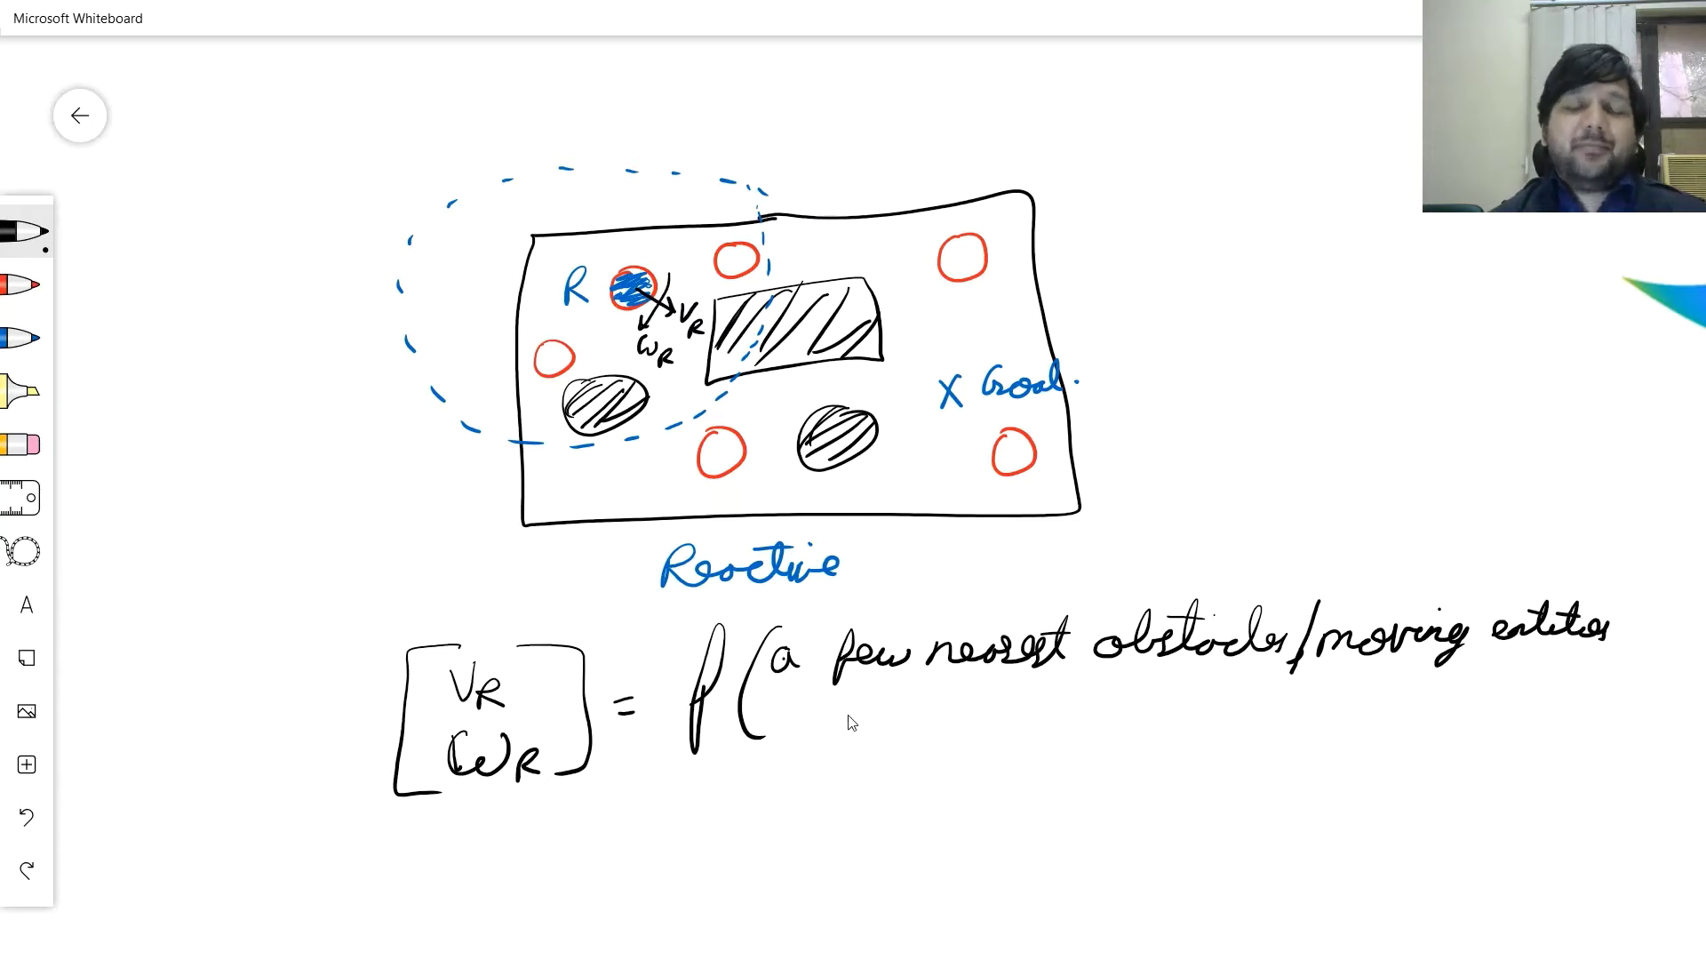
mouse_move(836, 715)
left_mouse_down()
mouse_move(813, 727)
mouse_move(855, 721)
mouse_move(853, 738)
mouse_move(972, 708)
mouse_move(982, 725)
mouse_move(1025, 695)
mouse_move(1035, 720)
mouse_move(1101, 685)
mouse_move(1121, 718)
mouse_move(1216, 702)
mouse_move(1328, 716)
left_mouse_up()
- Sketch two circles with motion arrows beside the arena, then undo and erase the sketch
left_click_drag(1228, 320, 1303, 363)
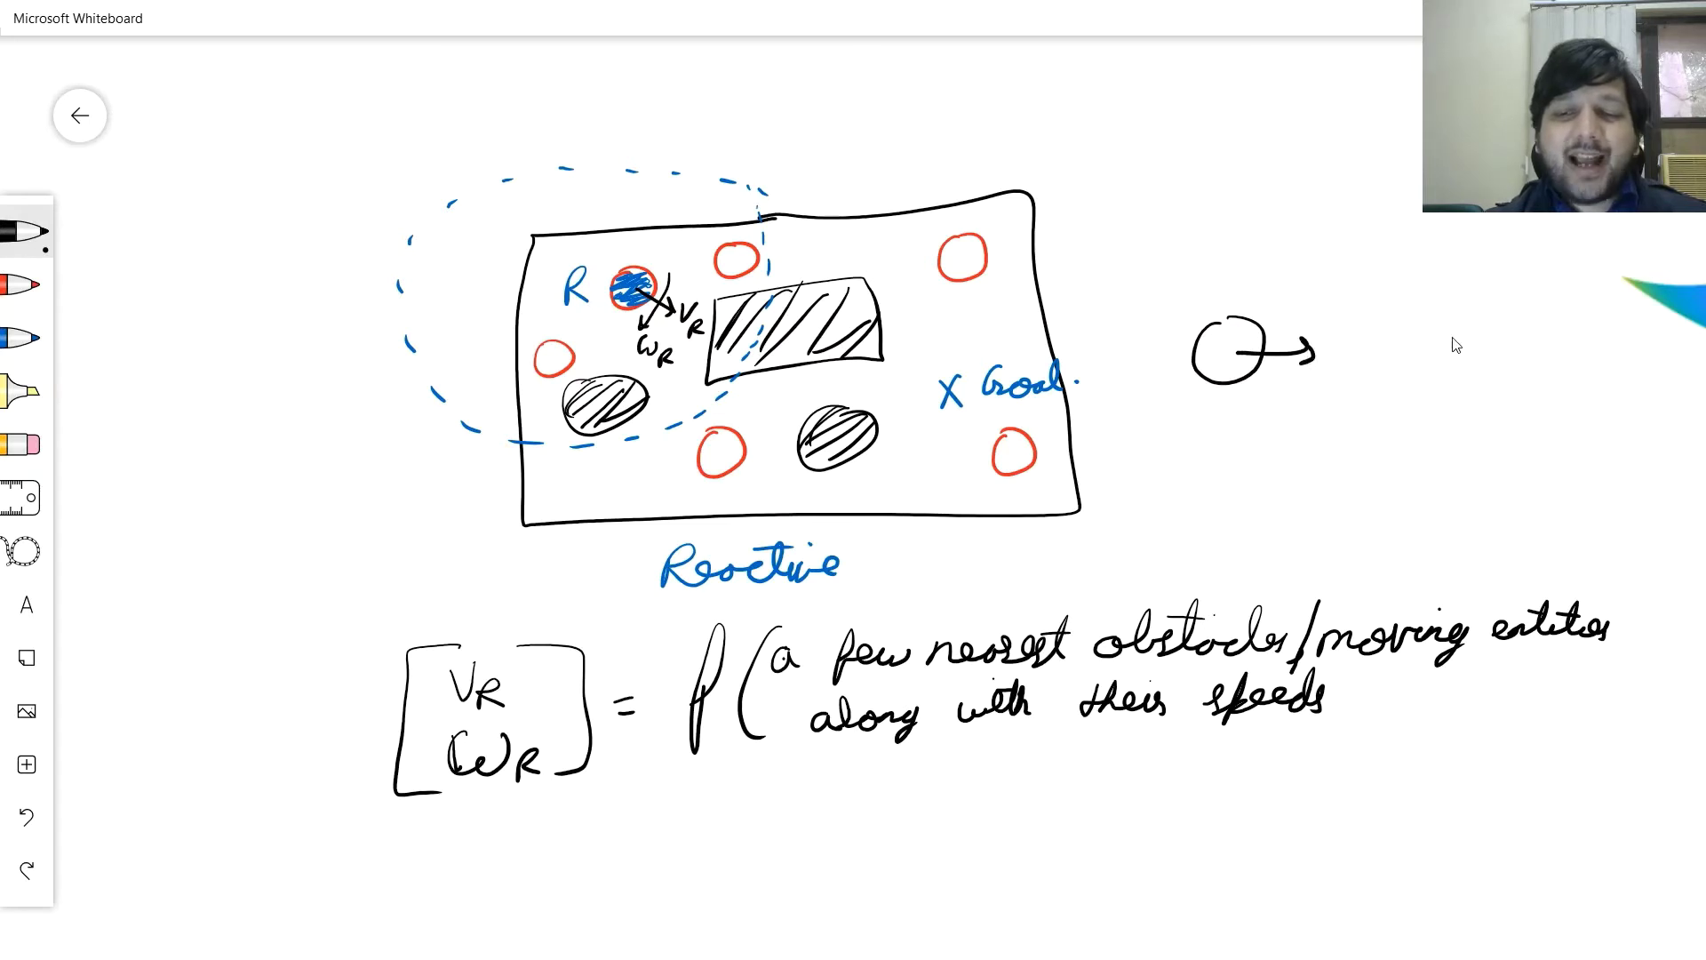
mouse_move(1484, 313)
left_mouse_down()
mouse_move(1461, 322)
mouse_move(1515, 369)
mouse_move(1482, 310)
left_mouse_up()
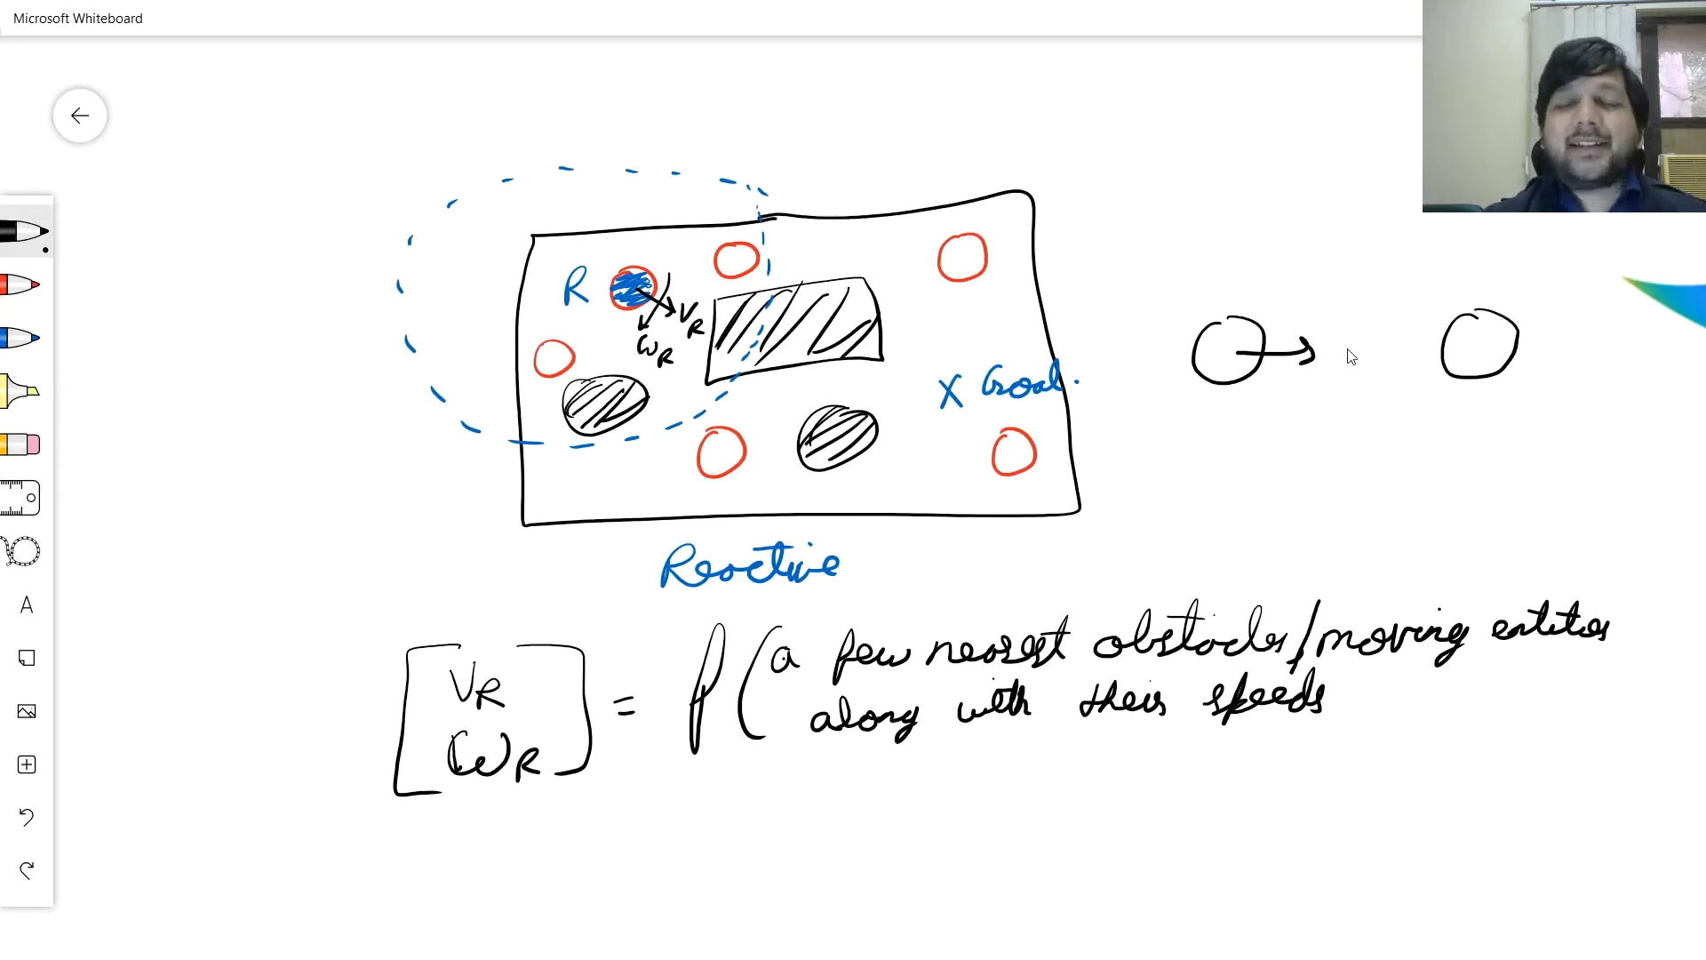
mouse_move(1458, 318)
left_mouse_down()
mouse_move(1569, 349)
mouse_move(1545, 370)
left_mouse_up()
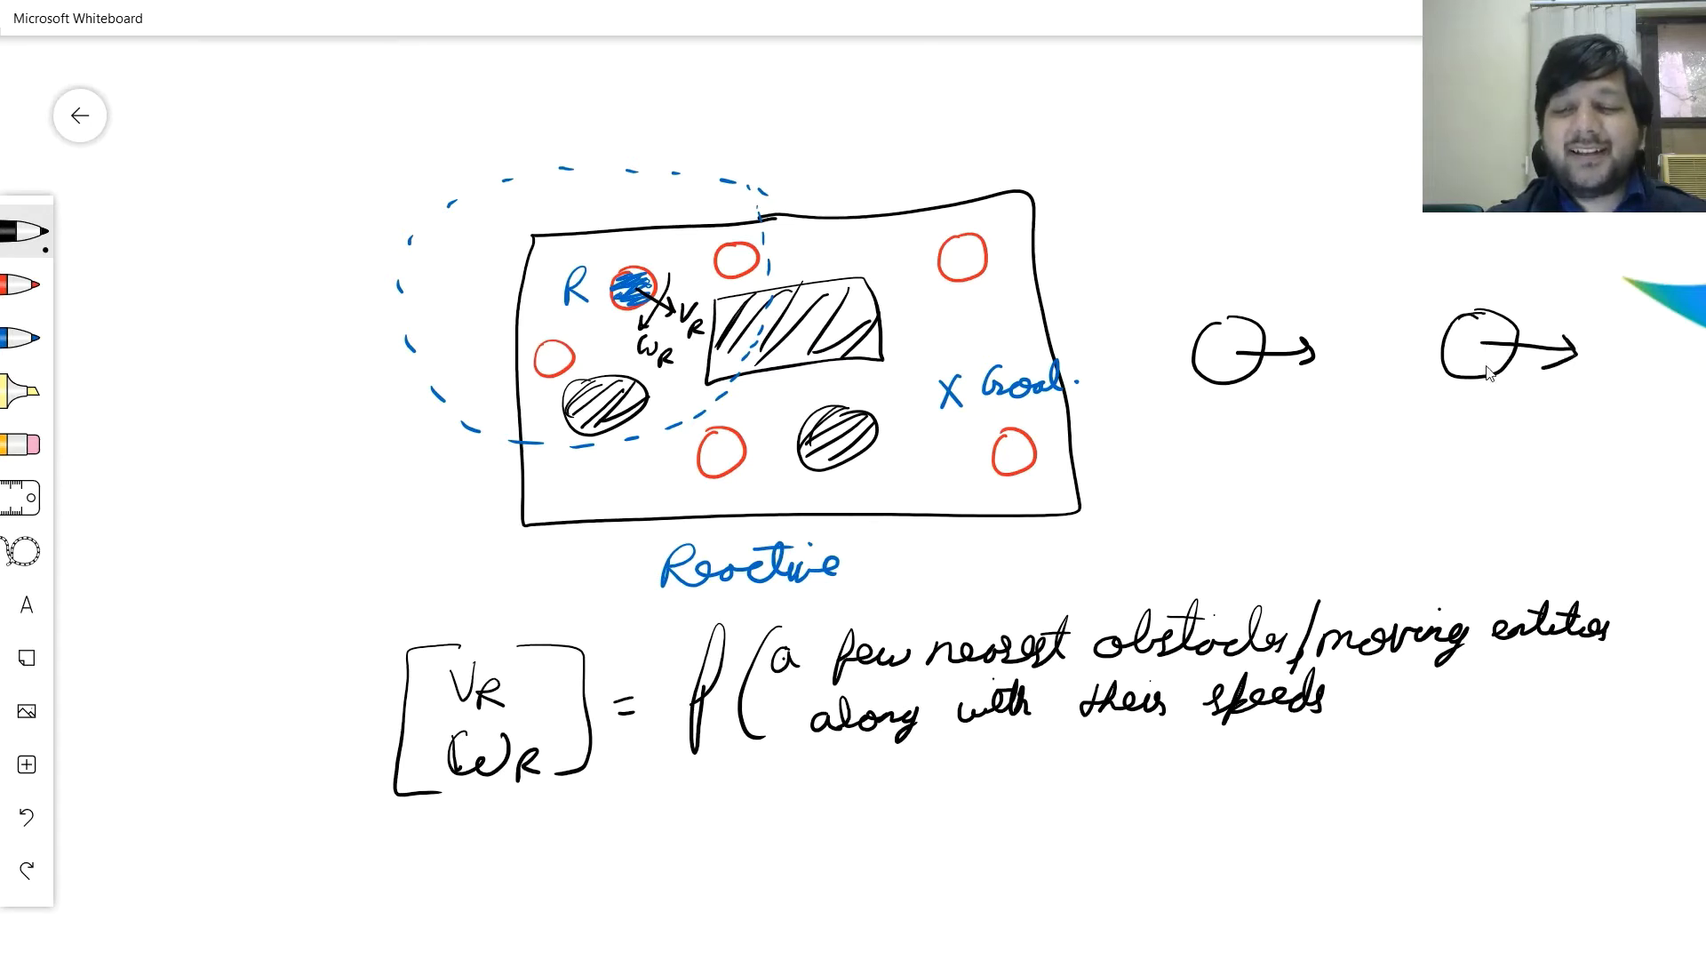
key("ctrl+z")
key("ctrl+z")
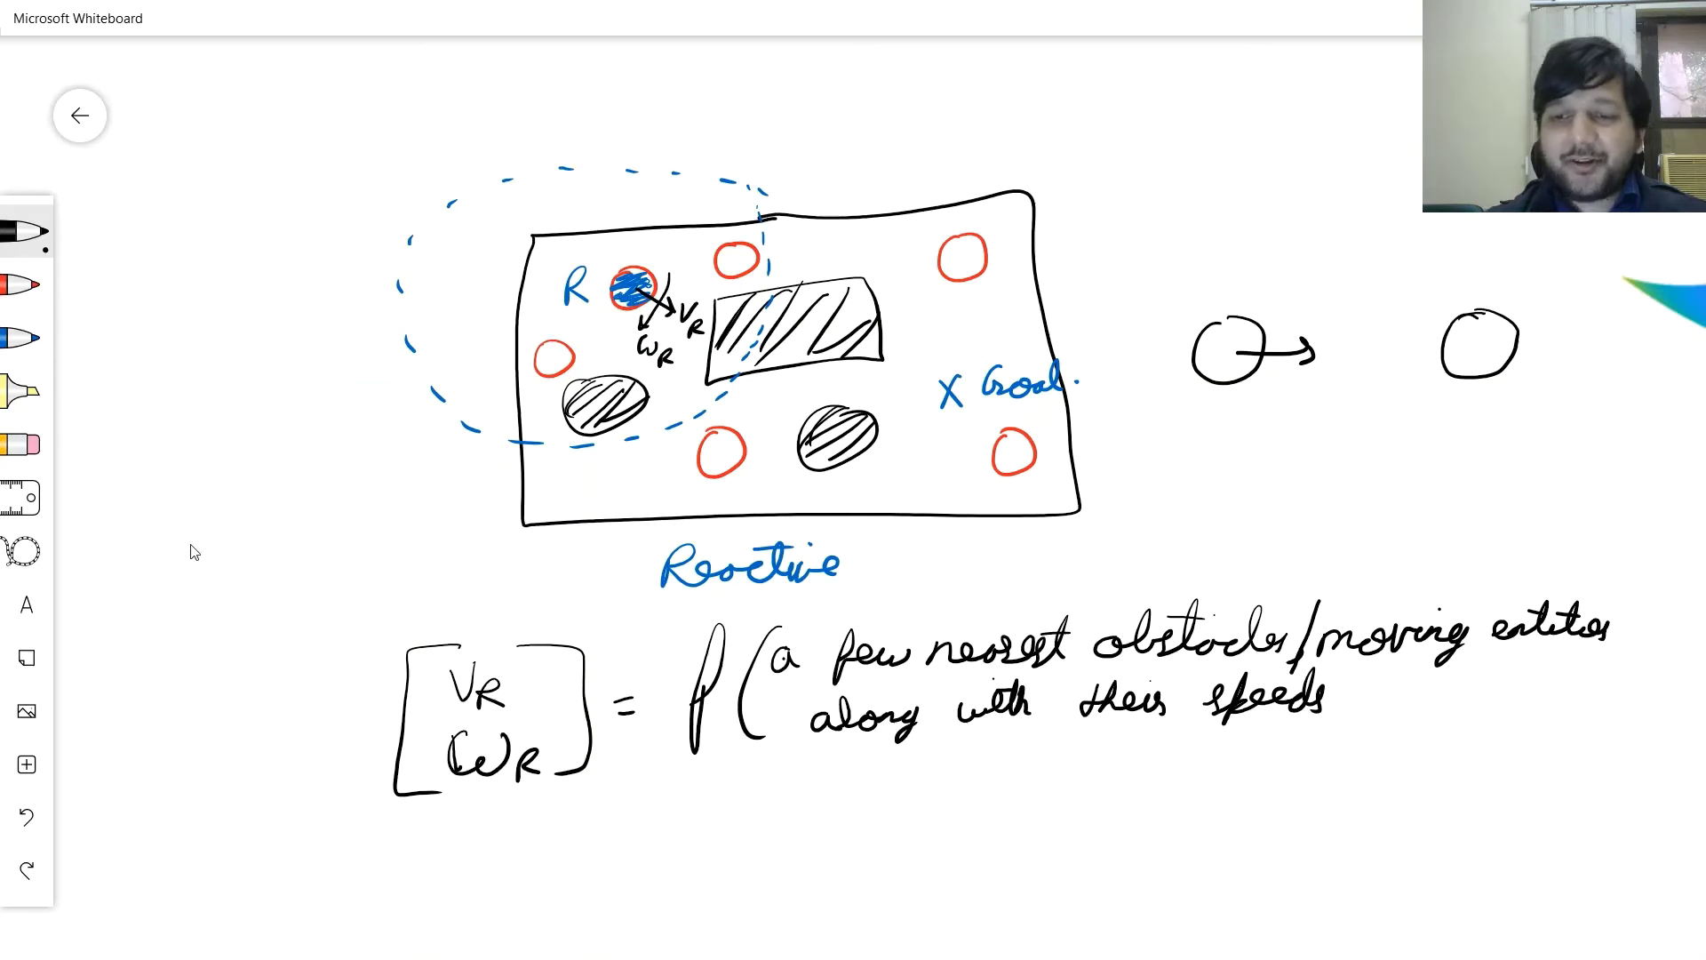
left_click(1471, 349)
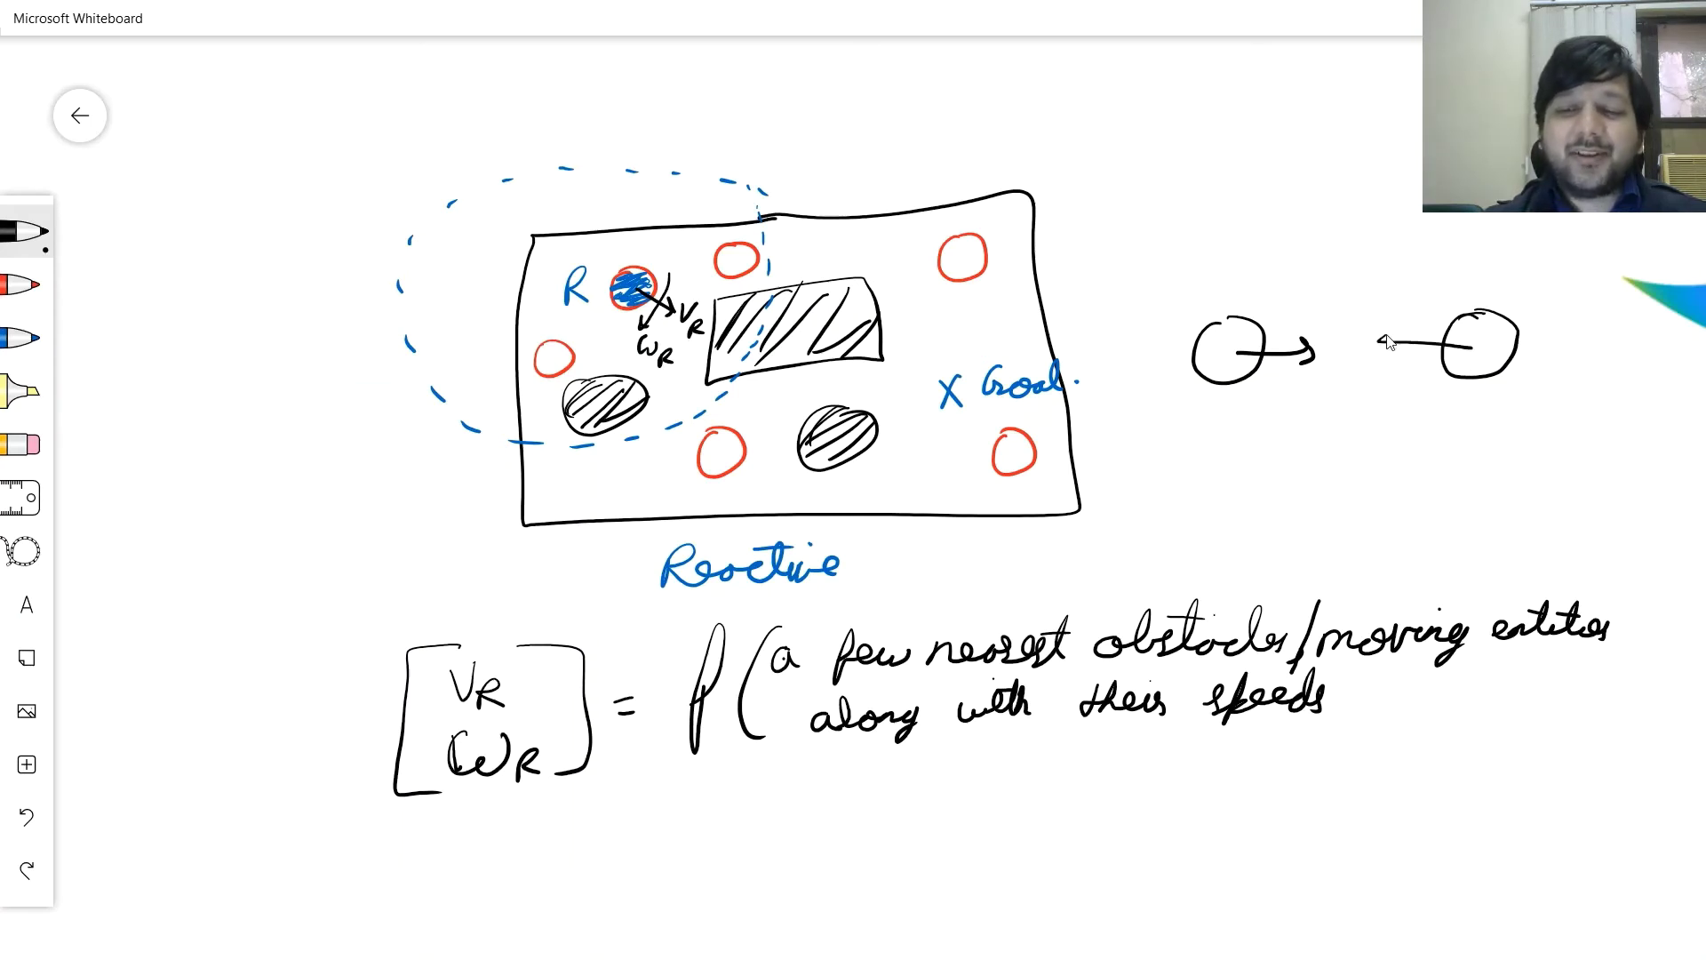
left_click_drag(1392, 331, 1385, 348)
left_click_drag(1233, 357, 1267, 268)
left_click_drag(1246, 356, 1269, 425)
key("ctrl+z")
key("ctrl+z")
key("ctrl+z")
key("ctrl+z")
key("ctrl+z")
key("ctrl+z")
left_click_drag(1237, 354, 1447, 288)
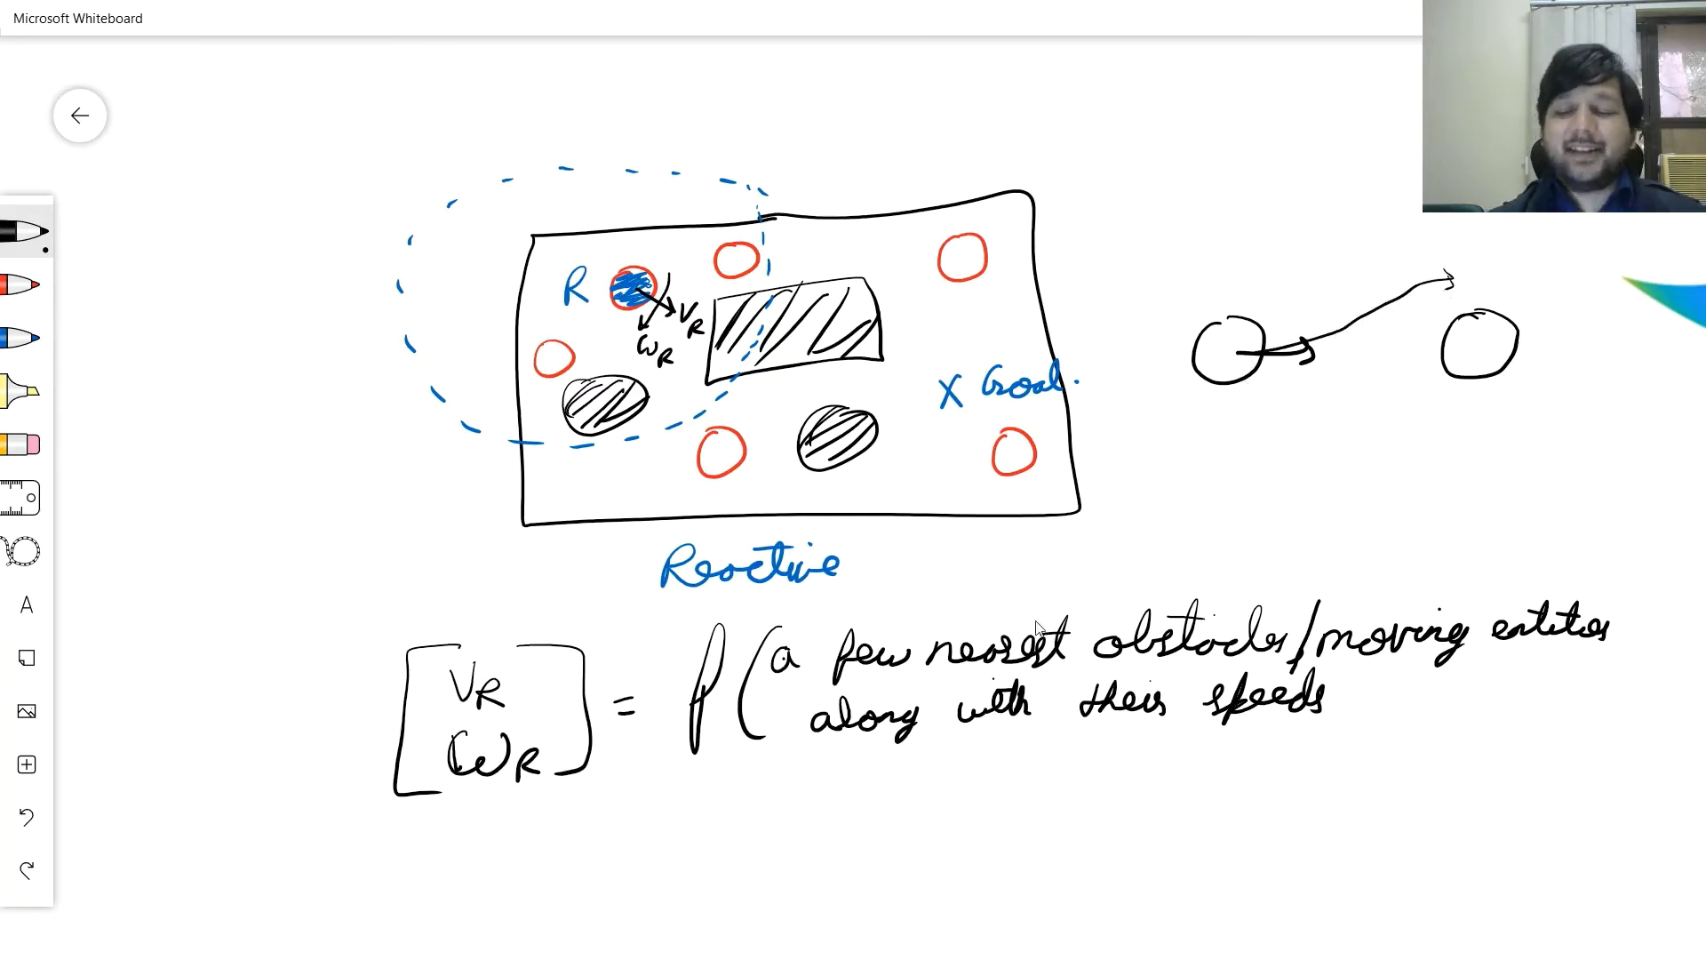
key("ctrl+z")
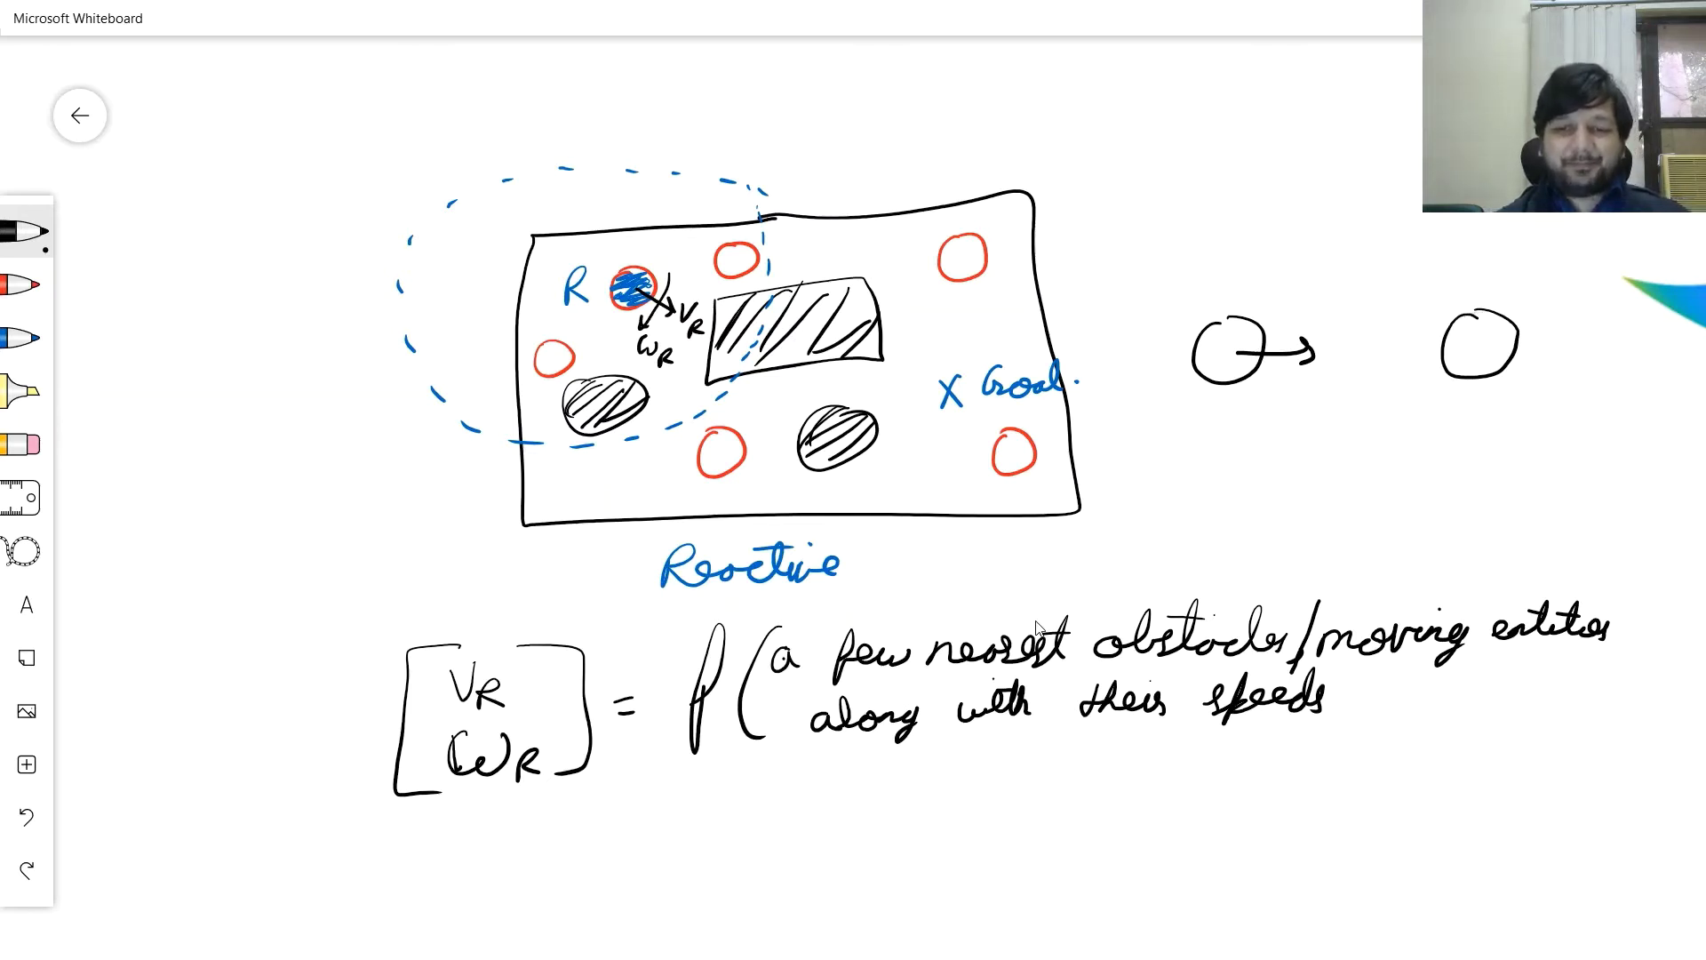
mouse_move(1261, 369)
left_mouse_down()
mouse_move(1207, 377)
mouse_move(1258, 326)
mouse_move(1233, 333)
mouse_move(1529, 310)
mouse_move(1525, 343)
mouse_move(1432, 346)
left_mouse_up()
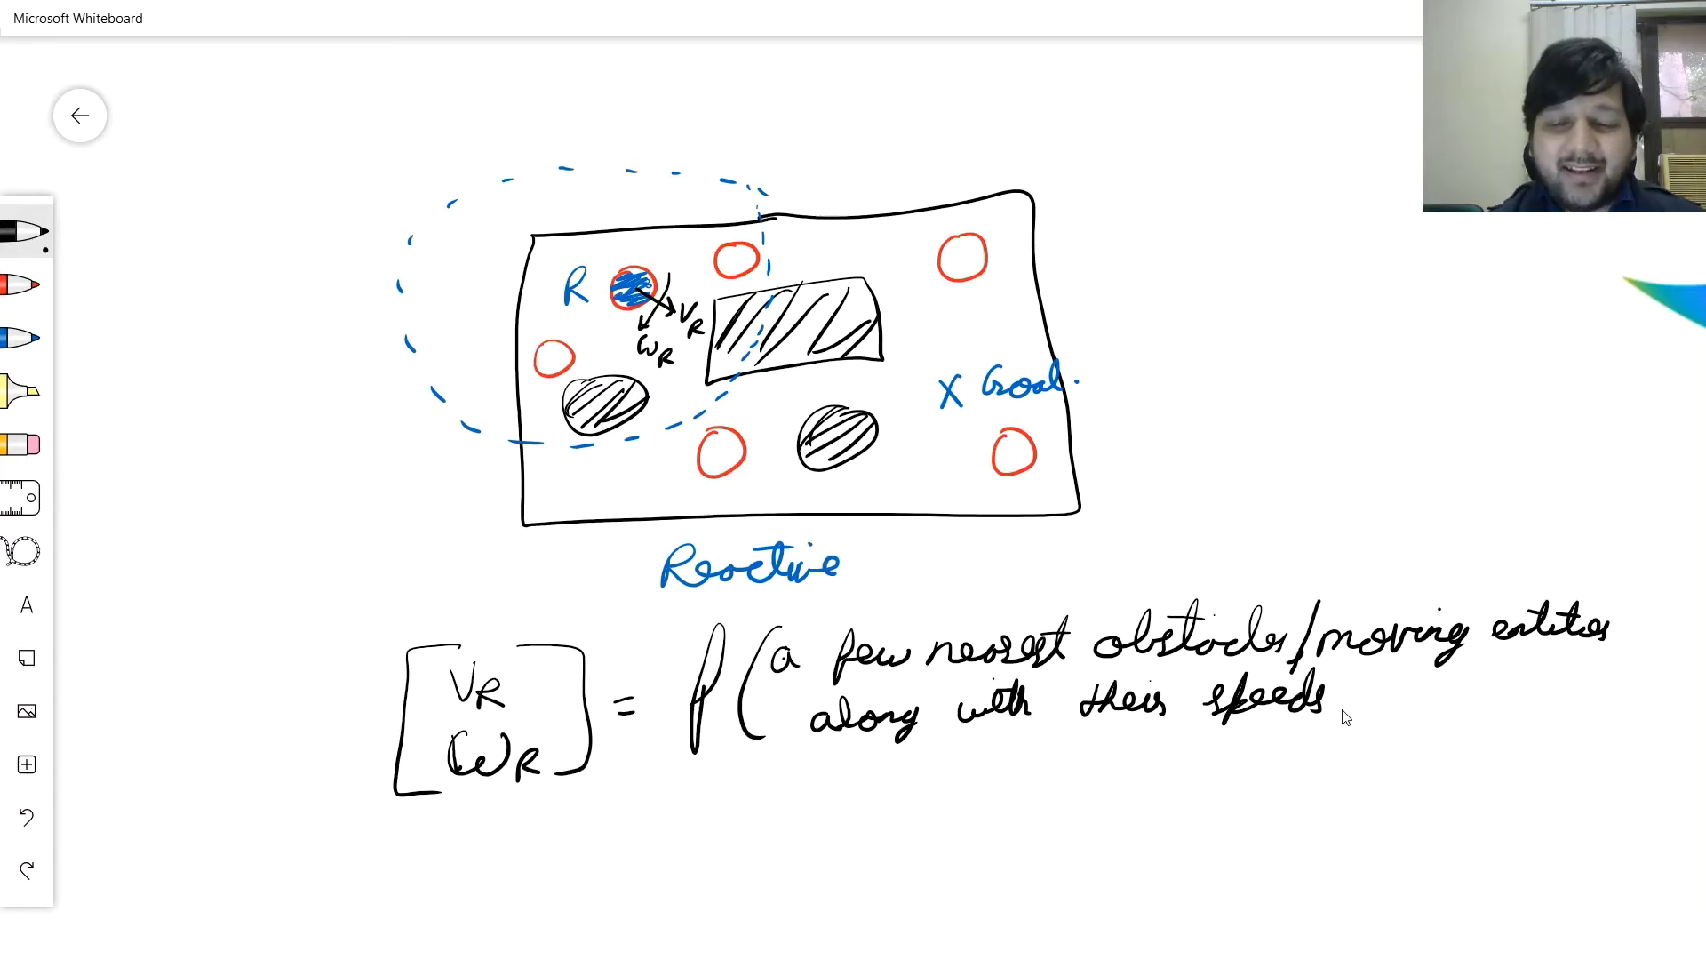
- Add ', angle to' after speeds and start 'goal' on the next line
left_click_drag(1341, 710, 1332, 724)
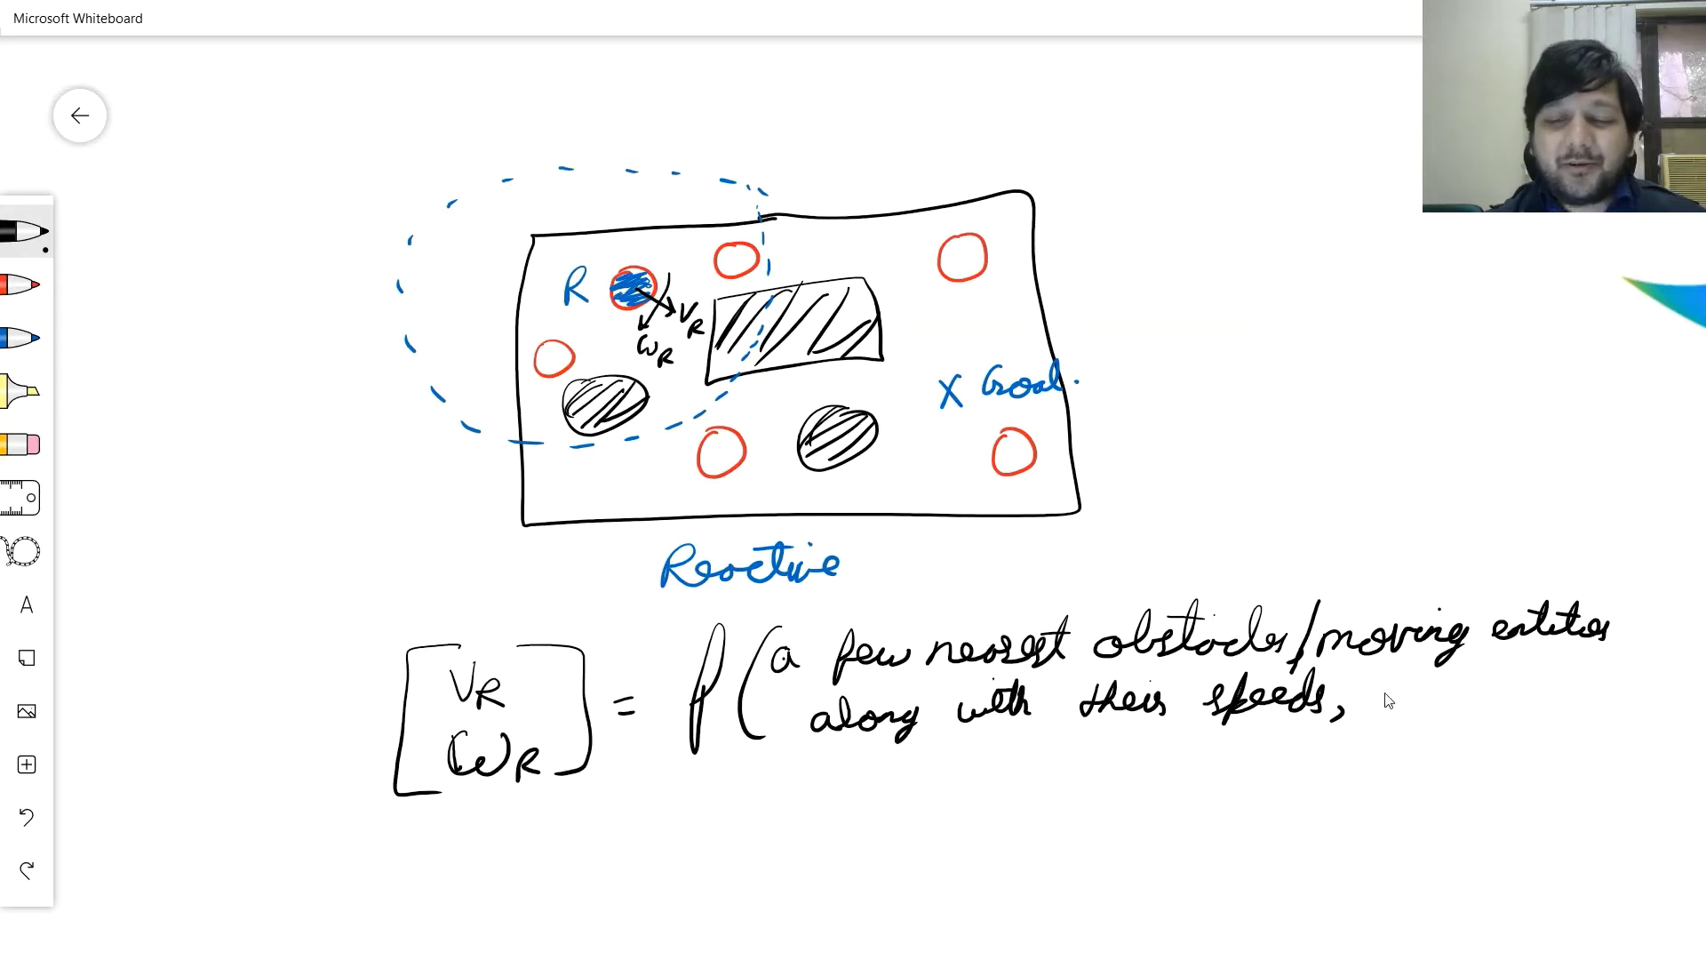
mouse_move(1375, 702)
left_mouse_down()
mouse_move(1419, 695)
mouse_move(1436, 712)
mouse_move(1423, 724)
mouse_move(1504, 706)
left_mouse_up()
left_click_drag(1539, 687, 1550, 718)
left_click_drag(1562, 701, 1566, 698)
left_click_drag(1524, 693, 1564, 688)
mouse_move(798, 766)
left_mouse_down()
mouse_move(781, 773)
mouse_move(784, 806)
mouse_move(836, 782)
mouse_move(937, 786)
mouse_move(918, 805)
mouse_move(1008, 751)
mouse_move(1022, 782)
mouse_move(1313, 771)
mouse_move(1300, 800)
left_mouse_up()
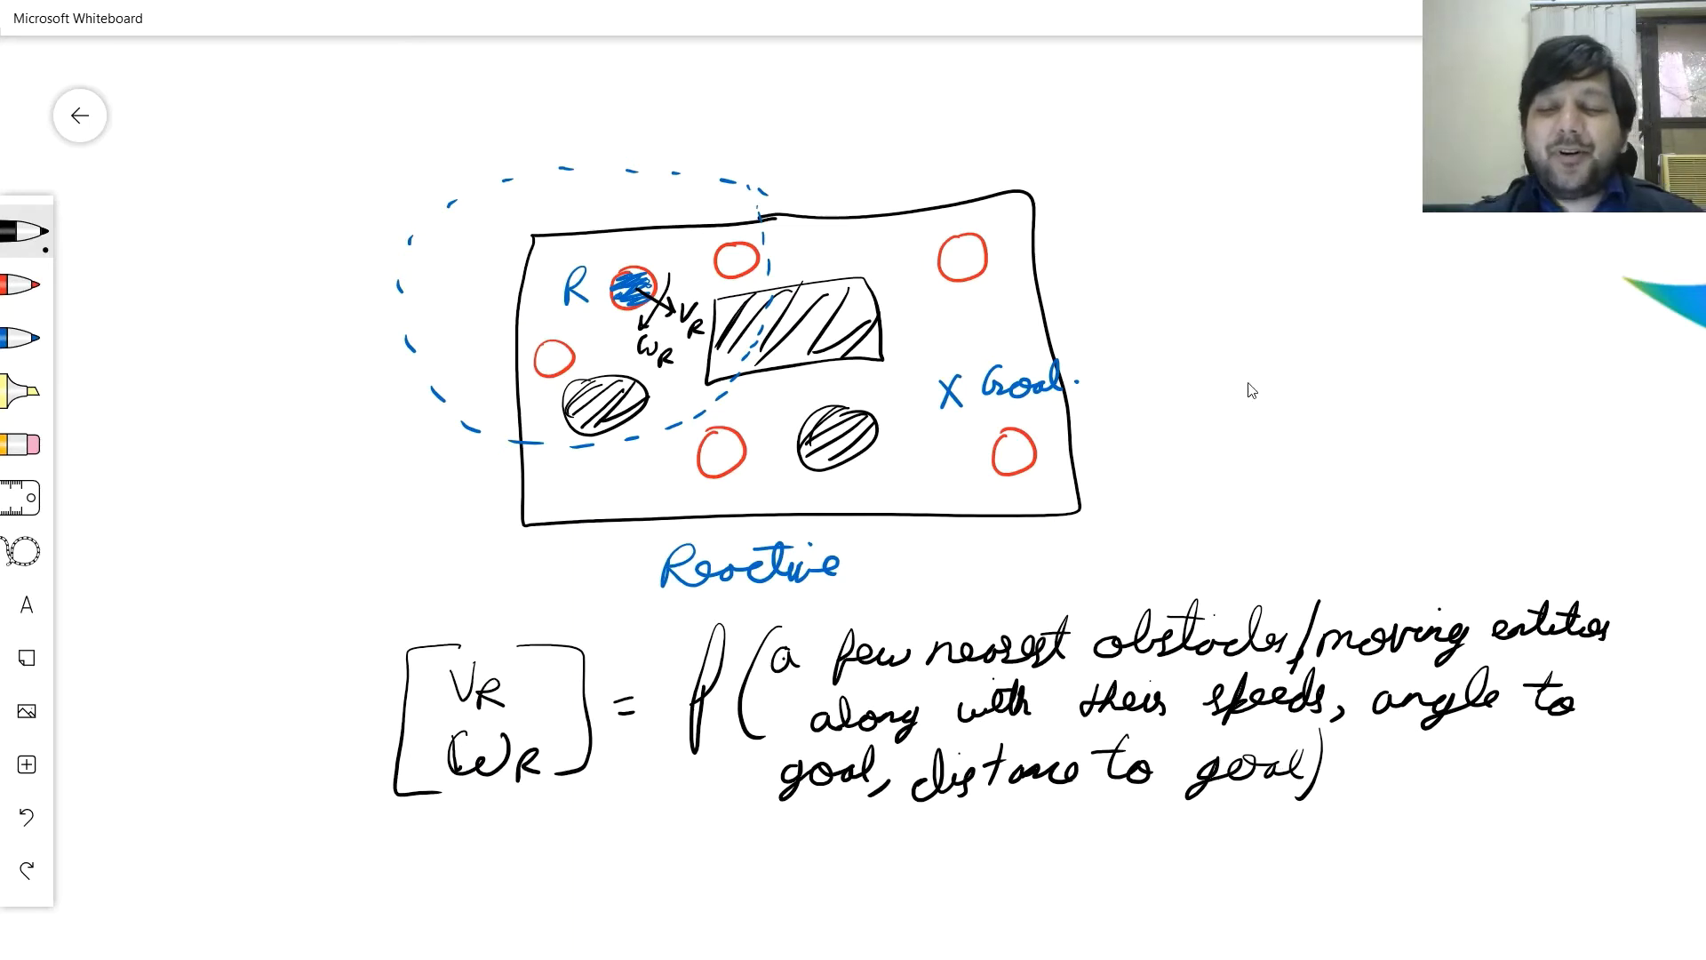
- Sketch a robot circle, a circle labelled Goal, and dashed intermediate circles between them
mouse_move(1227, 360)
left_mouse_down()
mouse_move(1197, 387)
mouse_move(1246, 427)
mouse_move(1223, 358)
left_mouse_up()
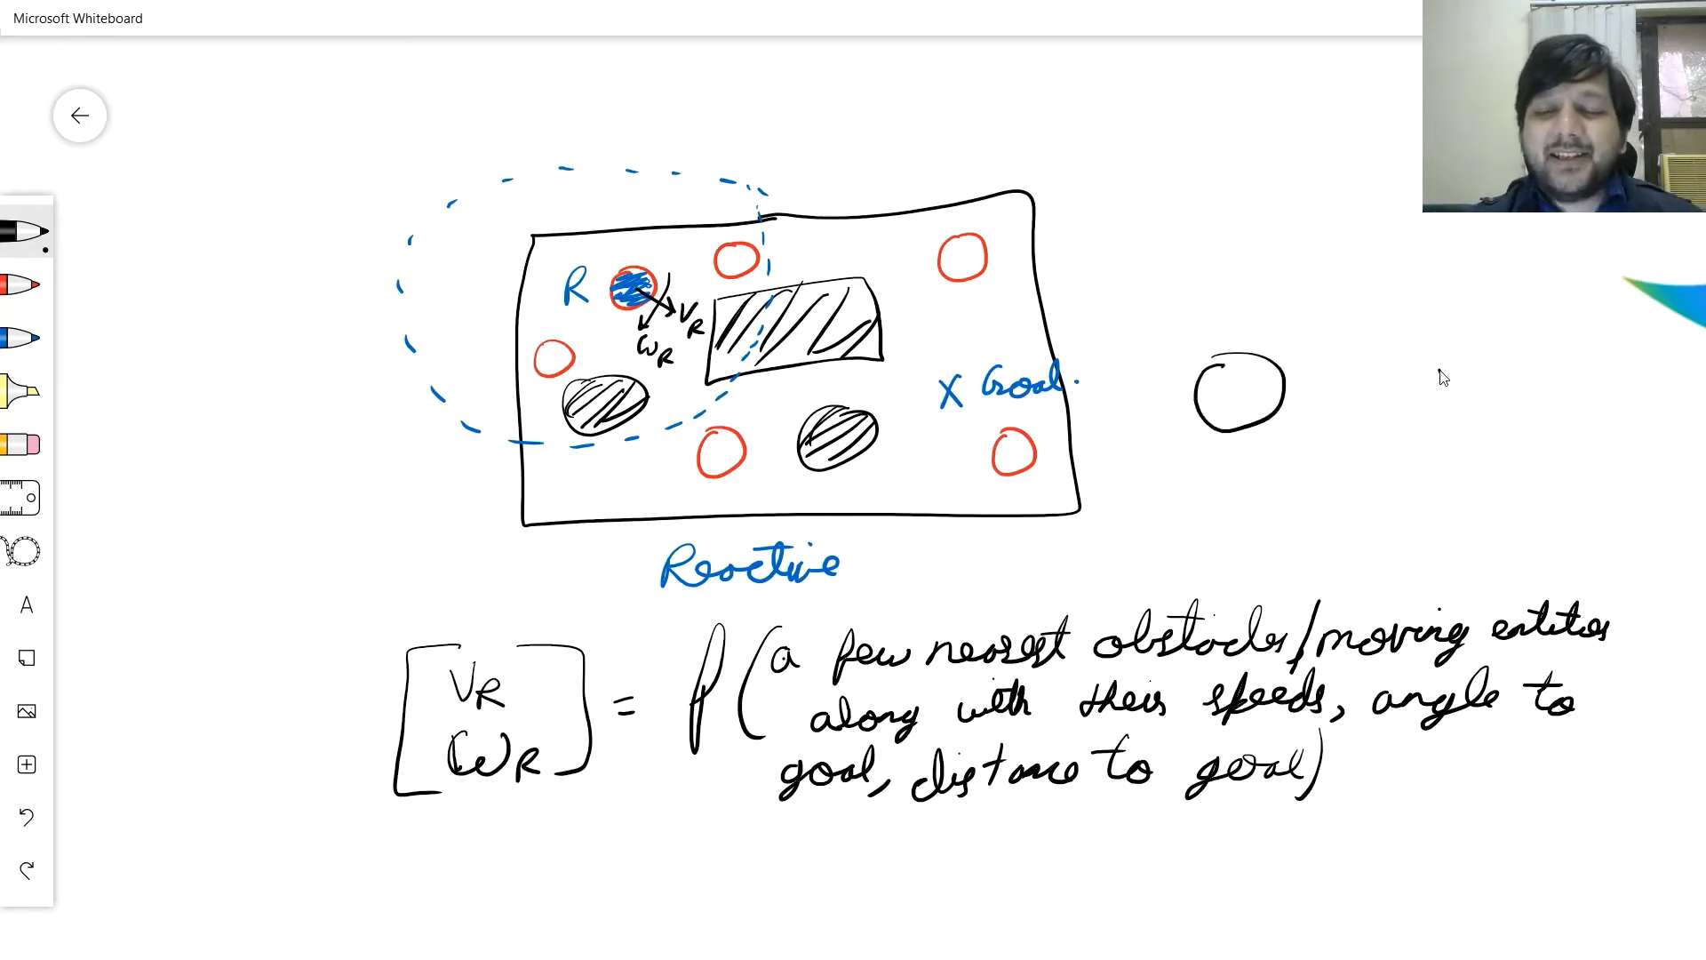
mouse_move(1437, 375)
left_mouse_down()
mouse_move(1457, 401)
mouse_move(1498, 397)
left_mouse_up()
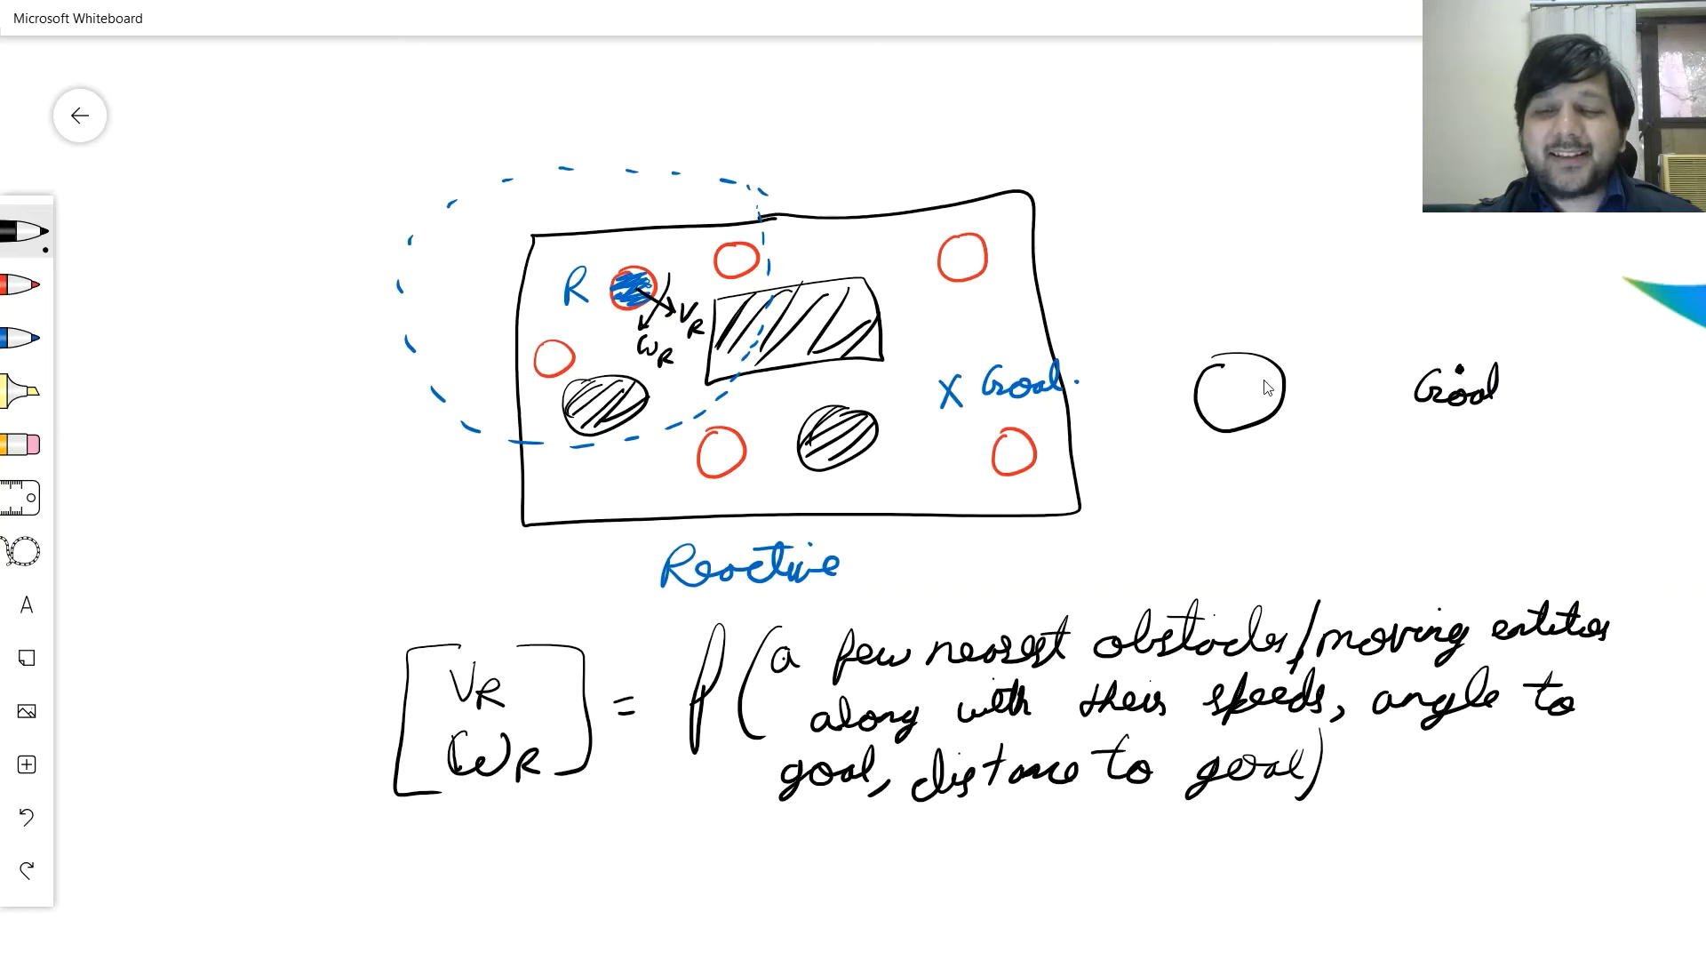
left_click_drag(1328, 363, 1315, 377)
left_click_drag(1314, 384, 1317, 405)
left_click_drag(1324, 409, 1358, 409)
left_click_drag(1364, 399, 1369, 384)
mouse_move(1365, 373)
left_mouse_down()
mouse_move(1352, 361)
mouse_move(1396, 364)
left_mouse_up()
left_click_drag(1391, 375, 1410, 410)
mouse_move(1427, 407)
left_mouse_down()
mouse_move(1437, 372)
mouse_move(1417, 353)
mouse_move(1500, 365)
mouse_move(1468, 334)
left_mouse_up()
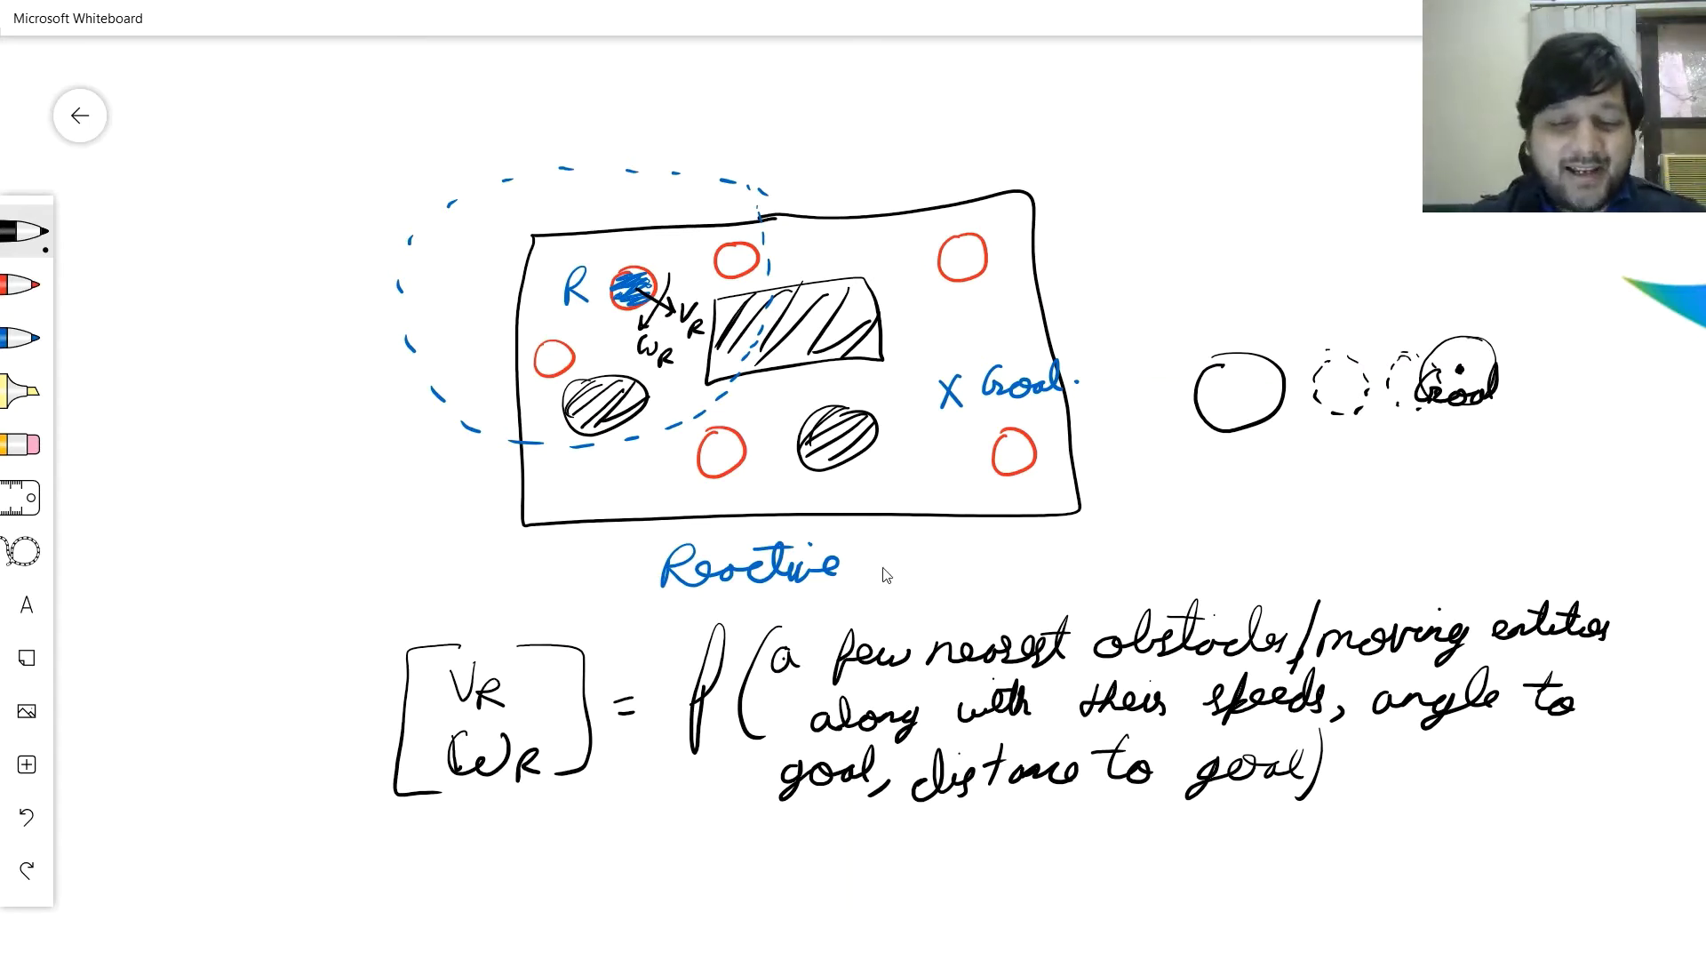
- Overline the nearest obstacles phrase, annotate it 'distance & angle to', and erase 'speeds'
left_click_drag(823, 623, 1230, 605)
mouse_move(1066, 599)
left_mouse_down()
mouse_move(1126, 562)
mouse_move(1125, 578)
left_mouse_up()
mouse_move(1166, 532)
left_mouse_down()
mouse_move(1168, 508)
mouse_move(1205, 533)
mouse_move(1293, 524)
mouse_move(1224, 512)
left_mouse_up()
mouse_move(1363, 487)
left_mouse_down()
mouse_move(1355, 508)
mouse_move(1471, 485)
mouse_move(1480, 502)
left_mouse_up()
mouse_move(1313, 537)
left_mouse_down()
mouse_move(1324, 569)
mouse_move(1360, 564)
mouse_move(1350, 551)
left_mouse_up()
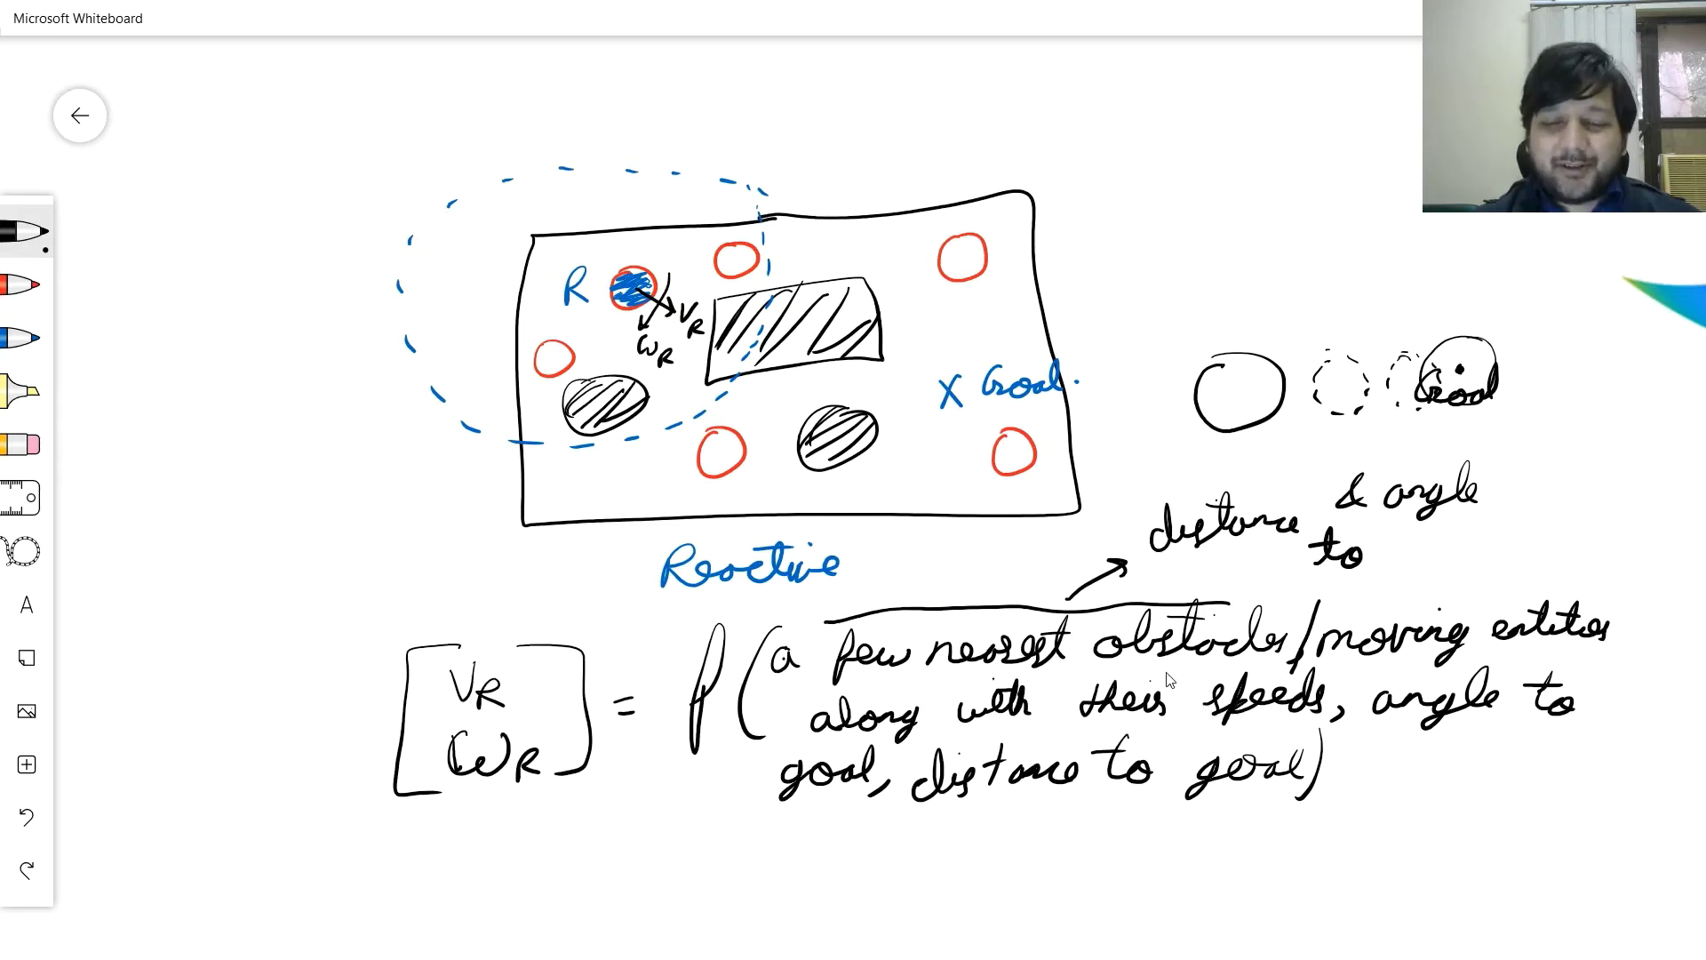
mouse_move(1165, 682)
left_mouse_down()
mouse_move(1218, 697)
mouse_move(1320, 697)
mouse_move(1240, 704)
mouse_move(1223, 725)
mouse_move(1251, 683)
mouse_move(1197, 714)
mouse_move(1222, 695)
mouse_move(1247, 685)
mouse_move(1267, 710)
mouse_move(1309, 711)
left_mouse_up()
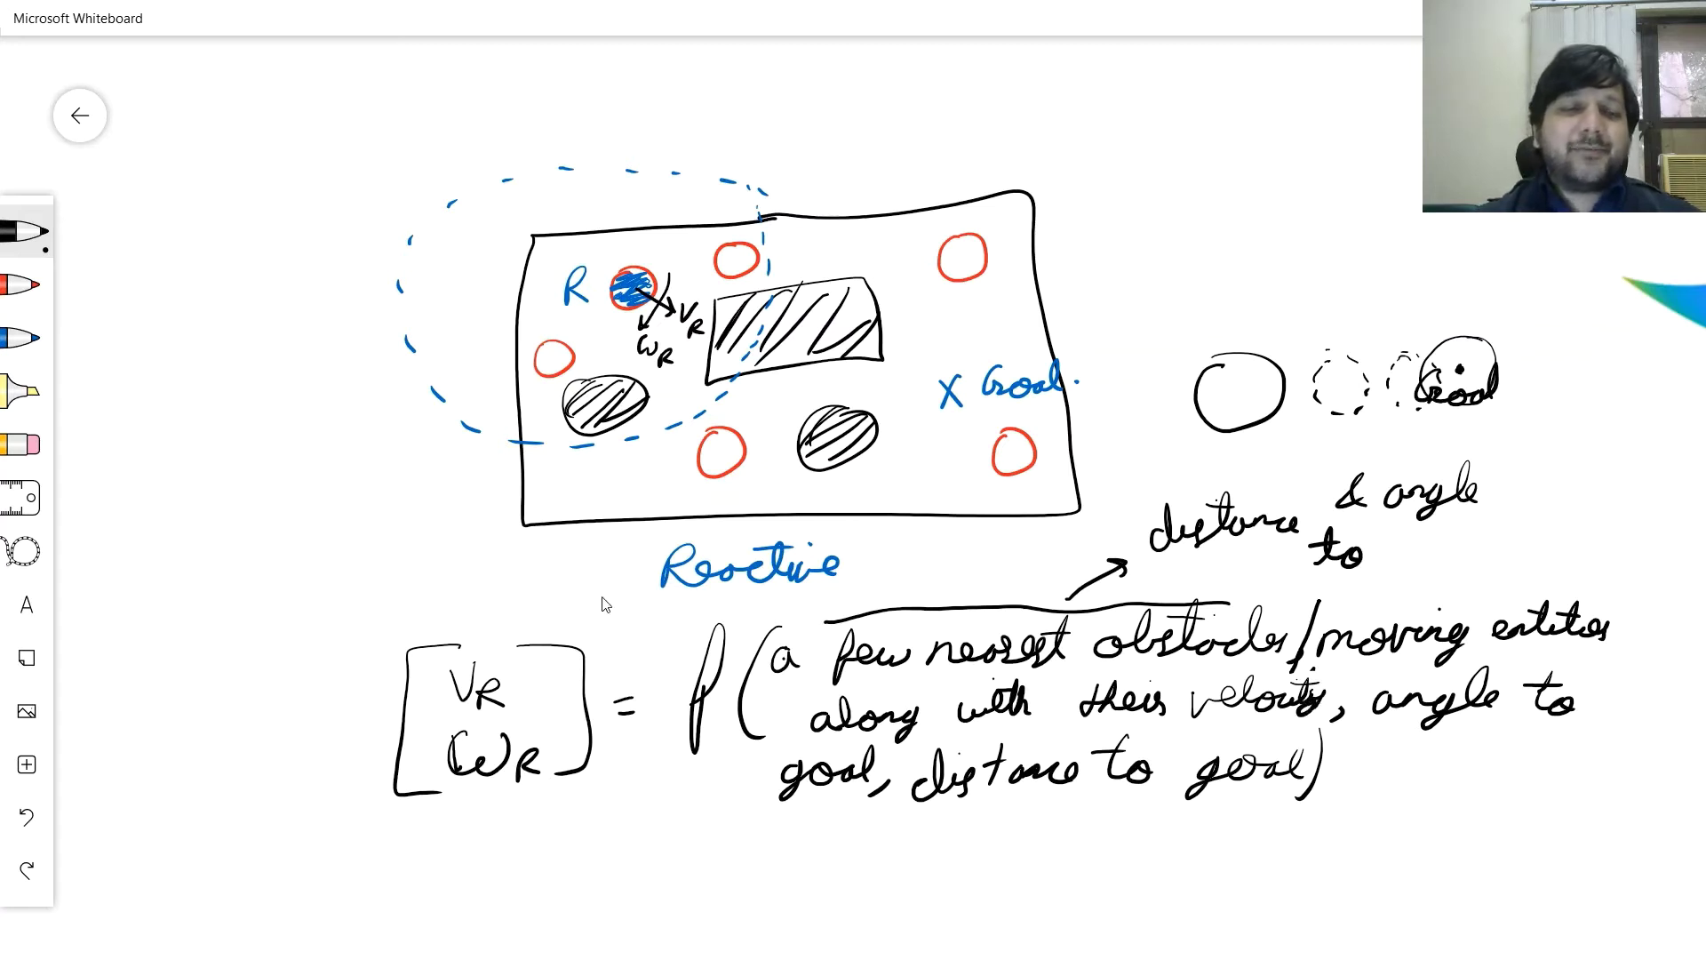
- Circle the obstacle and goal terms, with blue arrows labelled Obstacle avoidance and Goal Seeking
mouse_move(814, 615)
left_mouse_down()
mouse_move(757, 693)
mouse_move(862, 746)
mouse_move(978, 754)
mouse_move(1297, 734)
mouse_move(1384, 681)
mouse_move(1619, 640)
mouse_move(1515, 582)
mouse_move(822, 619)
left_mouse_up()
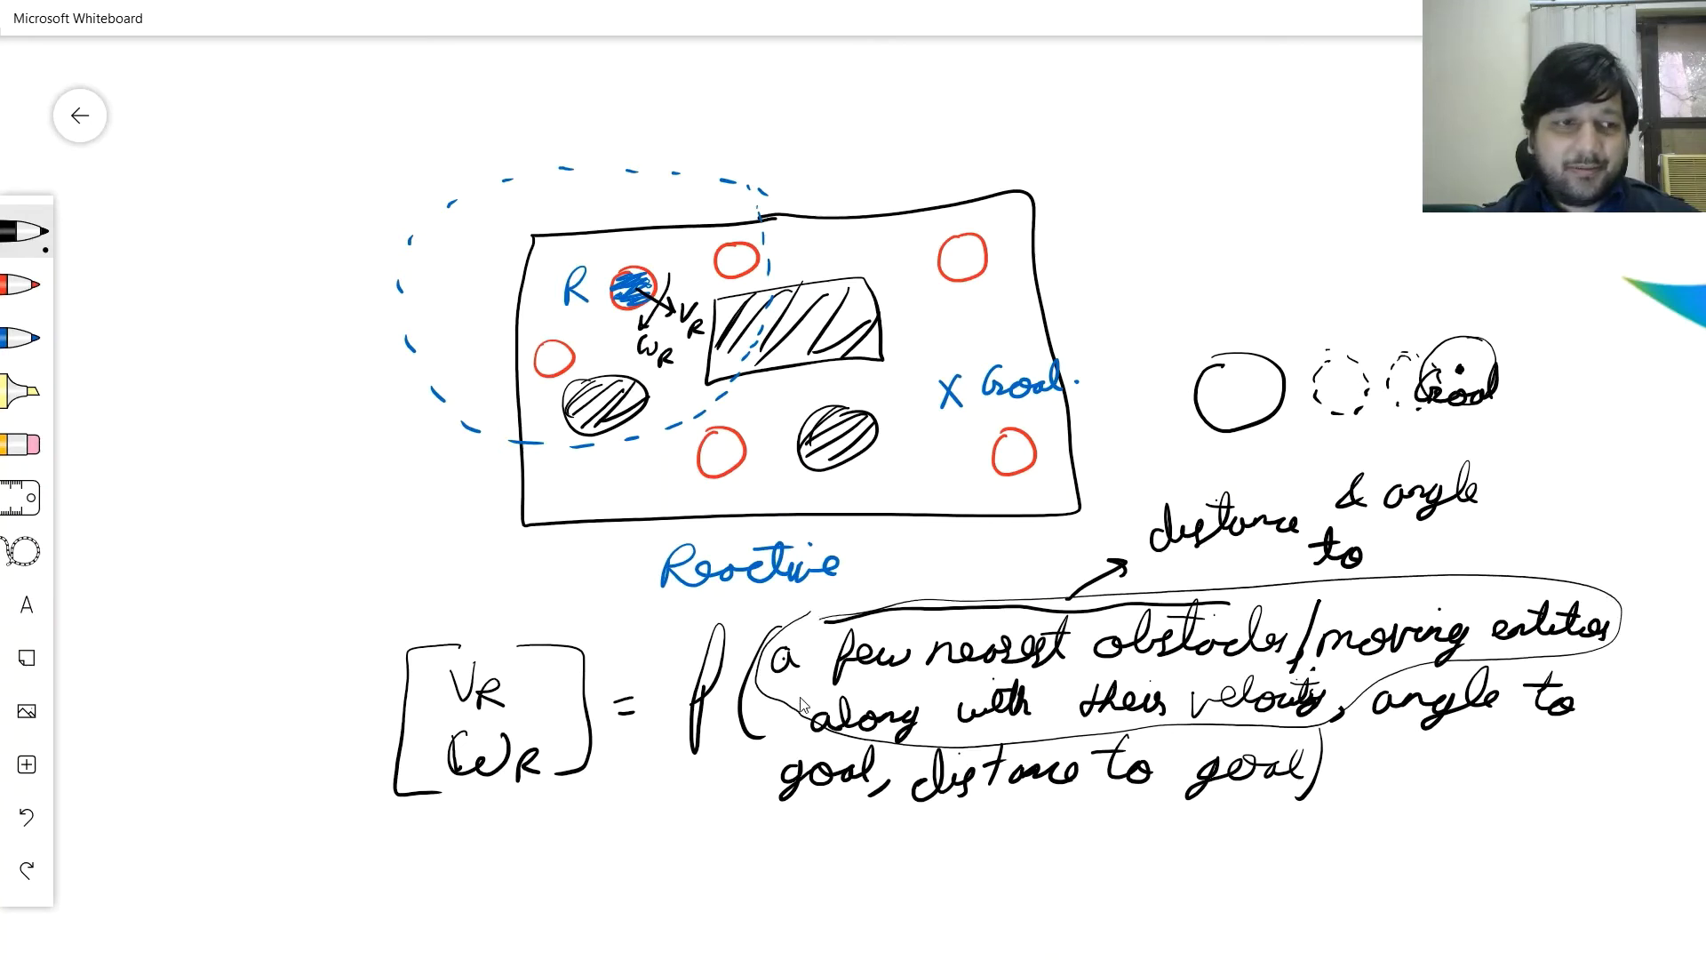
left_click(23, 338)
left_click_drag(805, 698, 694, 773)
left_click_drag(702, 757, 718, 771)
mouse_move(593, 805)
left_mouse_down()
mouse_move(724, 811)
mouse_move(638, 800)
mouse_move(608, 871)
mouse_move(697, 850)
mouse_move(708, 866)
mouse_move(792, 859)
mouse_move(711, 842)
left_mouse_up()
mouse_move(845, 745)
left_mouse_down()
mouse_move(801, 749)
mouse_move(784, 822)
mouse_move(1114, 820)
mouse_move(1277, 761)
mouse_move(1034, 735)
mouse_move(782, 742)
left_mouse_up()
mouse_move(958, 828)
left_mouse_down()
mouse_move(1032, 853)
mouse_move(1014, 862)
left_mouse_up()
mouse_move(1089, 848)
left_mouse_down()
mouse_move(1071, 869)
mouse_move(1342, 849)
mouse_move(1328, 875)
left_mouse_up()
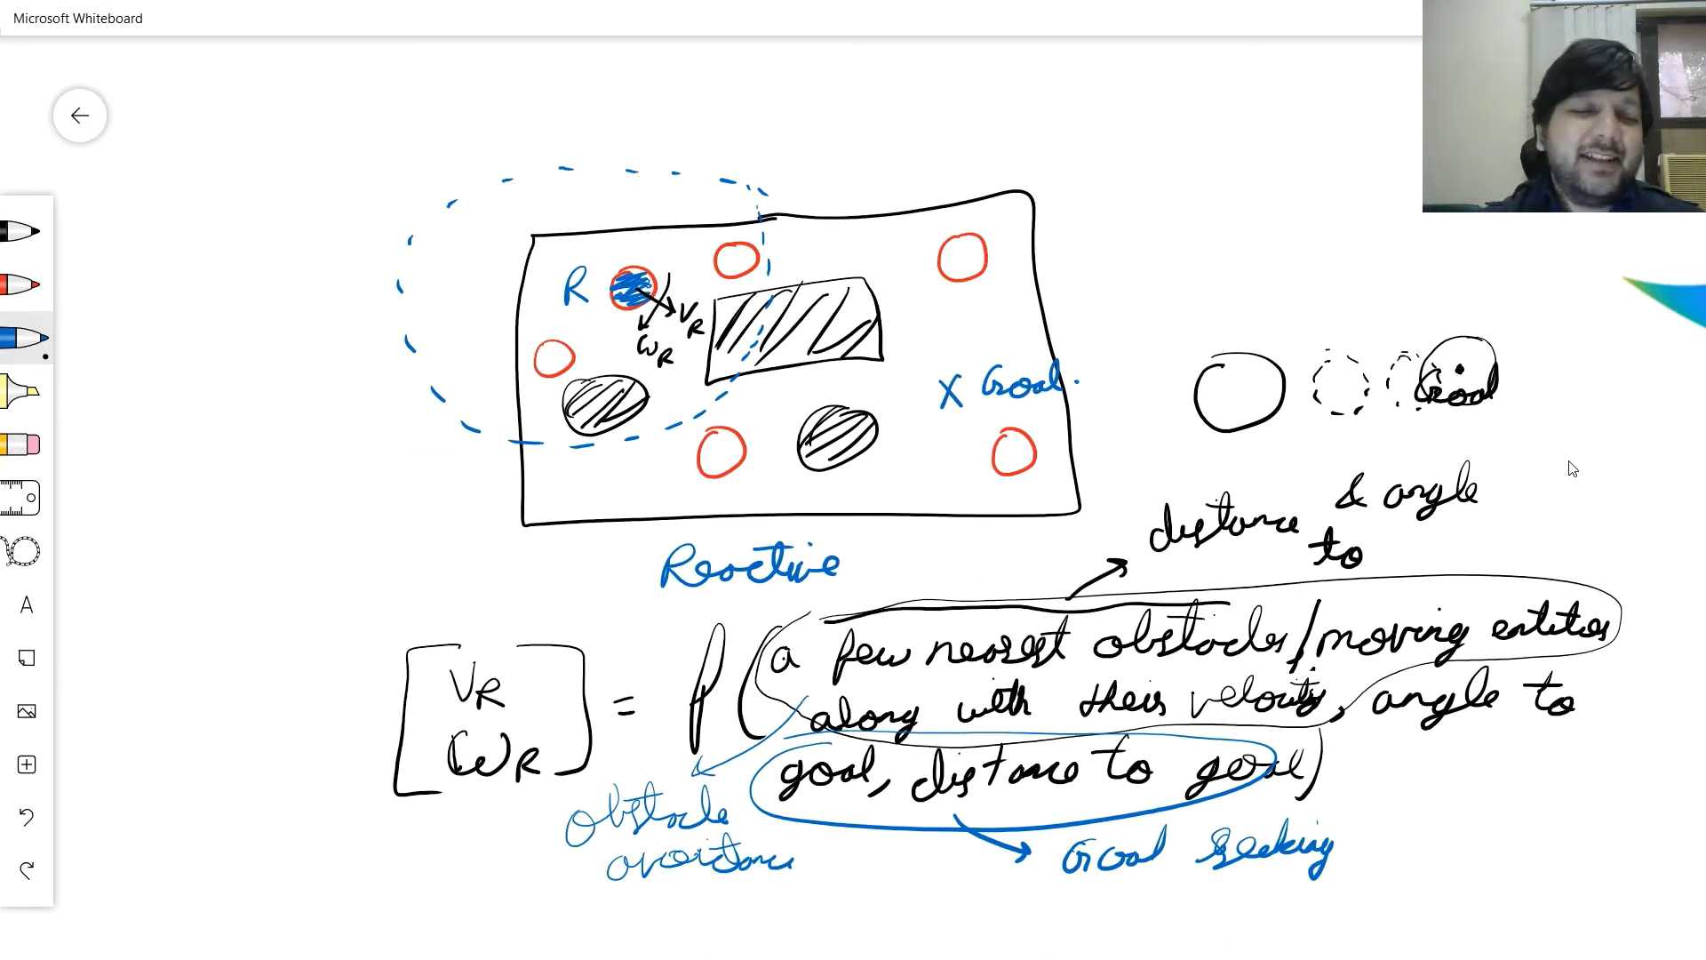
- Erase the blue dashed loop, re-hatch the obstacles in black, and delete the stray blue dash
mouse_move(451, 213)
left_mouse_down()
mouse_move(667, 171)
mouse_move(757, 201)
left_mouse_up()
mouse_move(412, 236)
left_mouse_down()
mouse_move(420, 298)
mouse_move(496, 416)
mouse_move(456, 414)
mouse_move(378, 319)
mouse_move(532, 447)
mouse_move(609, 447)
mouse_move(704, 399)
left_mouse_up()
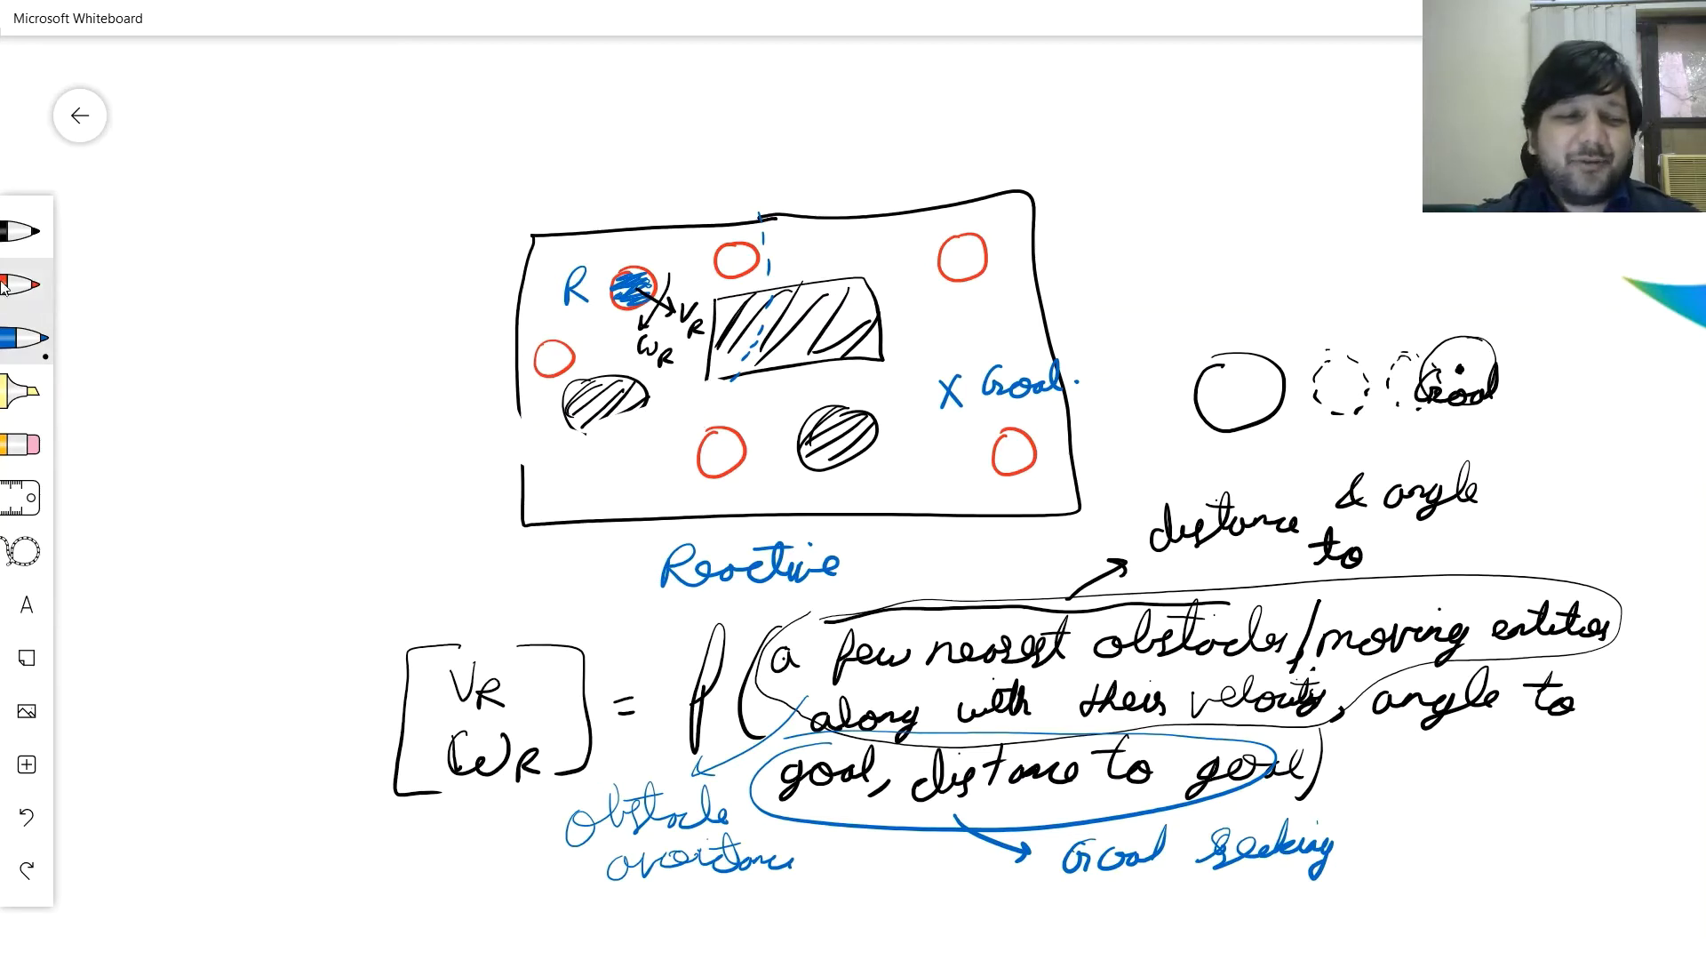
left_click(22, 231)
mouse_move(582, 391)
left_mouse_down()
mouse_move(583, 446)
mouse_move(634, 390)
mouse_move(644, 408)
mouse_move(591, 435)
left_mouse_up()
mouse_move(718, 366)
left_mouse_down()
mouse_move(804, 308)
mouse_move(798, 349)
mouse_move(843, 350)
mouse_move(811, 295)
mouse_move(745, 342)
left_mouse_up()
left_click(763, 238)
key("Delete")
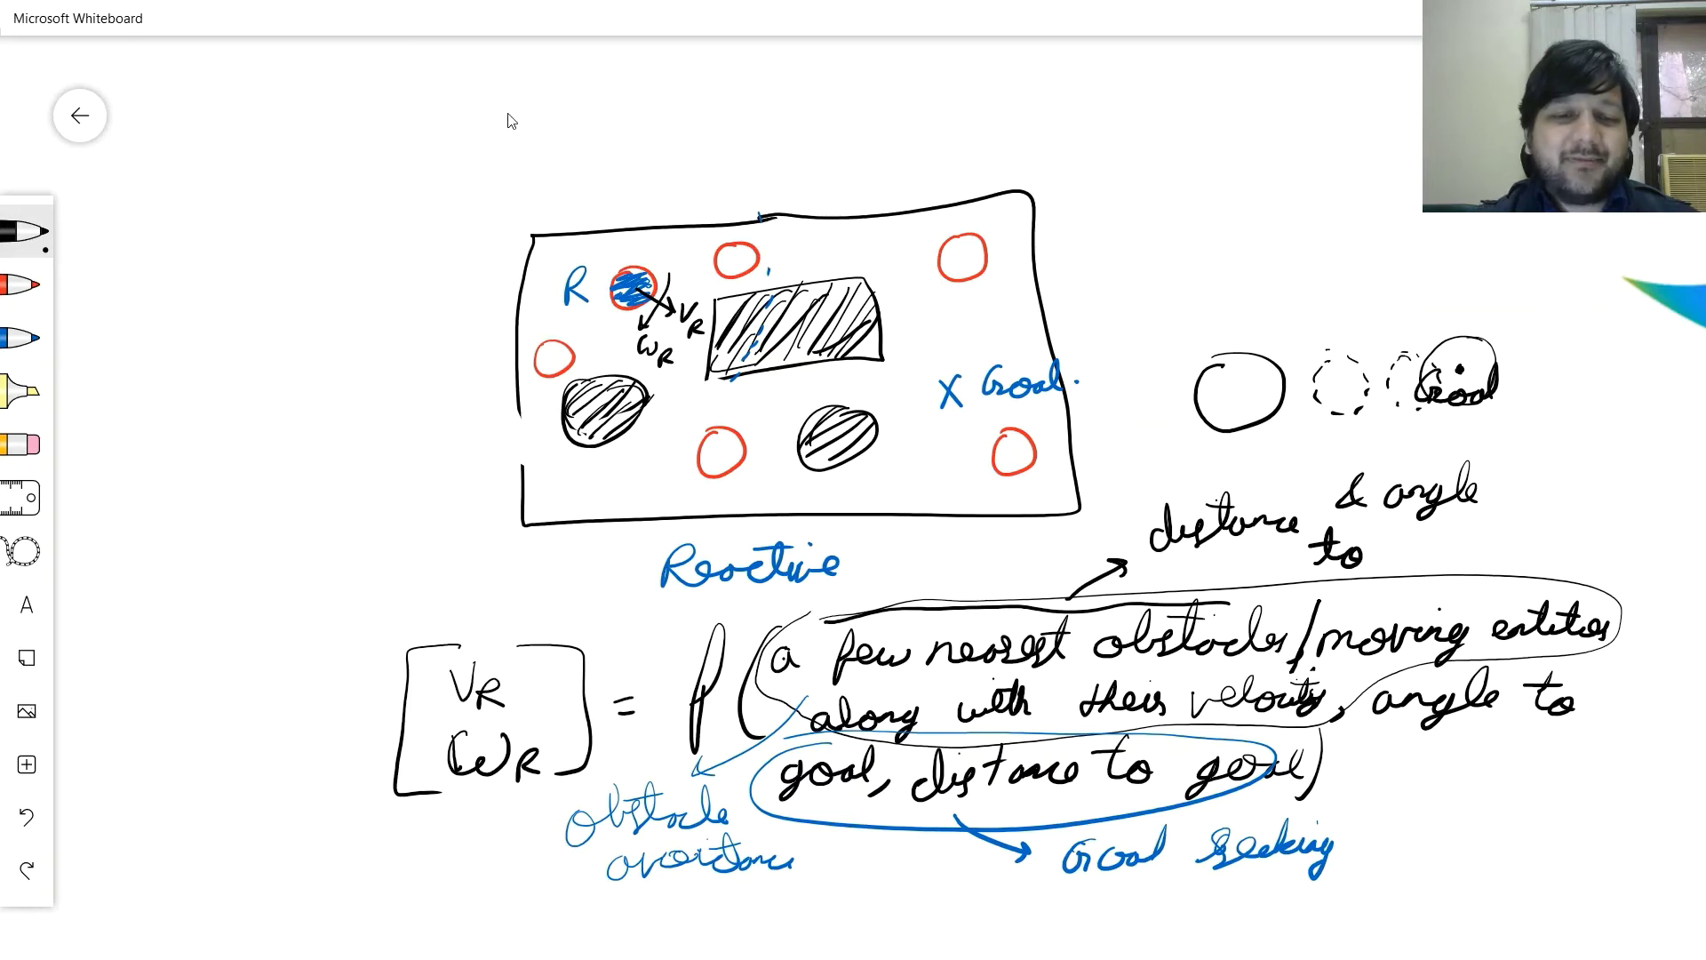
- Handwrite ARTIFICIAL as the first title word above the arena
left_click_drag(488, 116, 475, 166)
mouse_move(515, 115)
left_mouse_down()
mouse_move(525, 156)
mouse_move(532, 129)
mouse_move(487, 128)
mouse_move(641, 144)
left_mouse_up()
mouse_move(668, 105)
left_mouse_down()
mouse_move(665, 148)
mouse_move(699, 102)
left_mouse_up()
mouse_move(718, 107)
left_mouse_down()
mouse_move(716, 140)
mouse_move(745, 133)
left_mouse_up()
mouse_move(773, 103)
left_mouse_down()
mouse_move(772, 133)
mouse_move(862, 131)
mouse_move(962, 100)
mouse_move(947, 115)
left_mouse_up()
- Complete the title with POTENTIAL and FIELD on a second line
left_click_drag(988, 102, 1045, 92)
left_click_drag(1029, 94, 1031, 137)
mouse_move(1057, 93)
left_mouse_down()
mouse_move(1057, 130)
mouse_move(1149, 86)
left_mouse_up()
left_click_drag(1138, 88, 1159, 124)
mouse_move(1171, 133)
left_mouse_down()
mouse_move(1191, 132)
mouse_move(1182, 107)
left_mouse_up()
left_click_drag(1228, 92, 1253, 131)
left_click_drag(1086, 150, 1082, 190)
mouse_move(1082, 148)
left_mouse_down()
mouse_move(1123, 142)
mouse_move(1107, 160)
left_mouse_up()
mouse_move(1148, 151)
left_mouse_down()
mouse_move(1139, 178)
mouse_move(1165, 185)
left_mouse_up()
mouse_move(1210, 149)
left_mouse_down()
mouse_move(1209, 194)
mouse_move(1233, 190)
left_mouse_up()
mouse_move(1260, 155)
left_mouse_down()
mouse_move(1256, 194)
mouse_move(1293, 169)
mouse_move(1244, 196)
left_mouse_up()
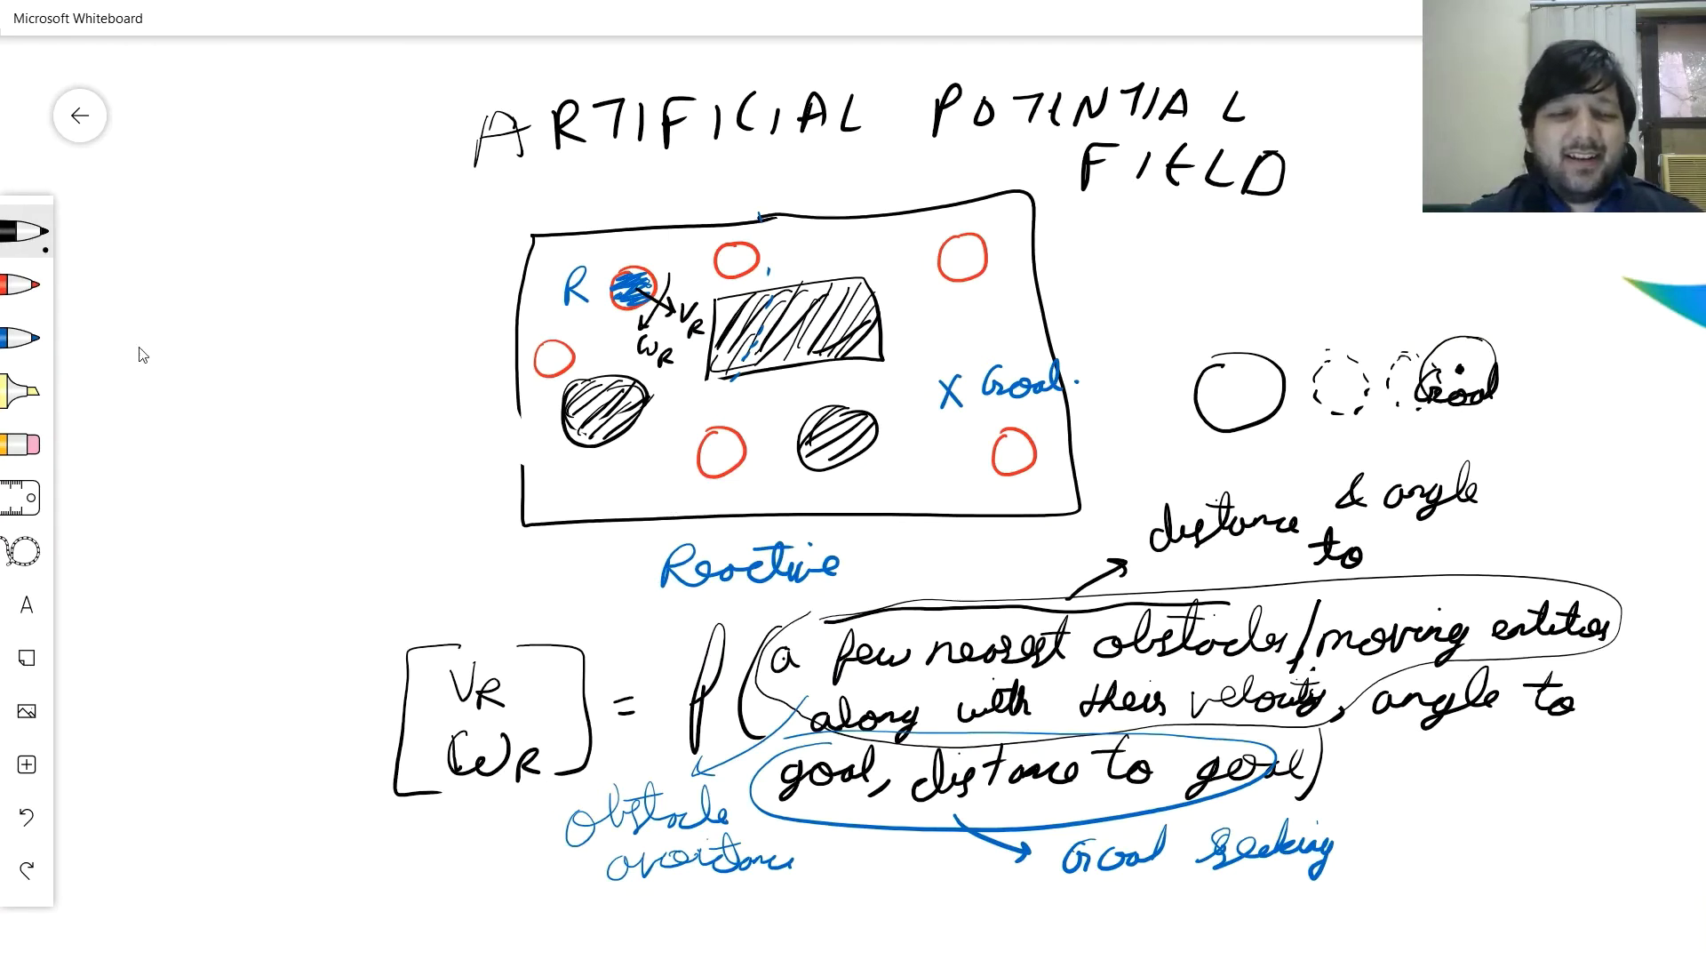
- Draw a red star stroke over the blue X beside Goal
left_click(37, 298)
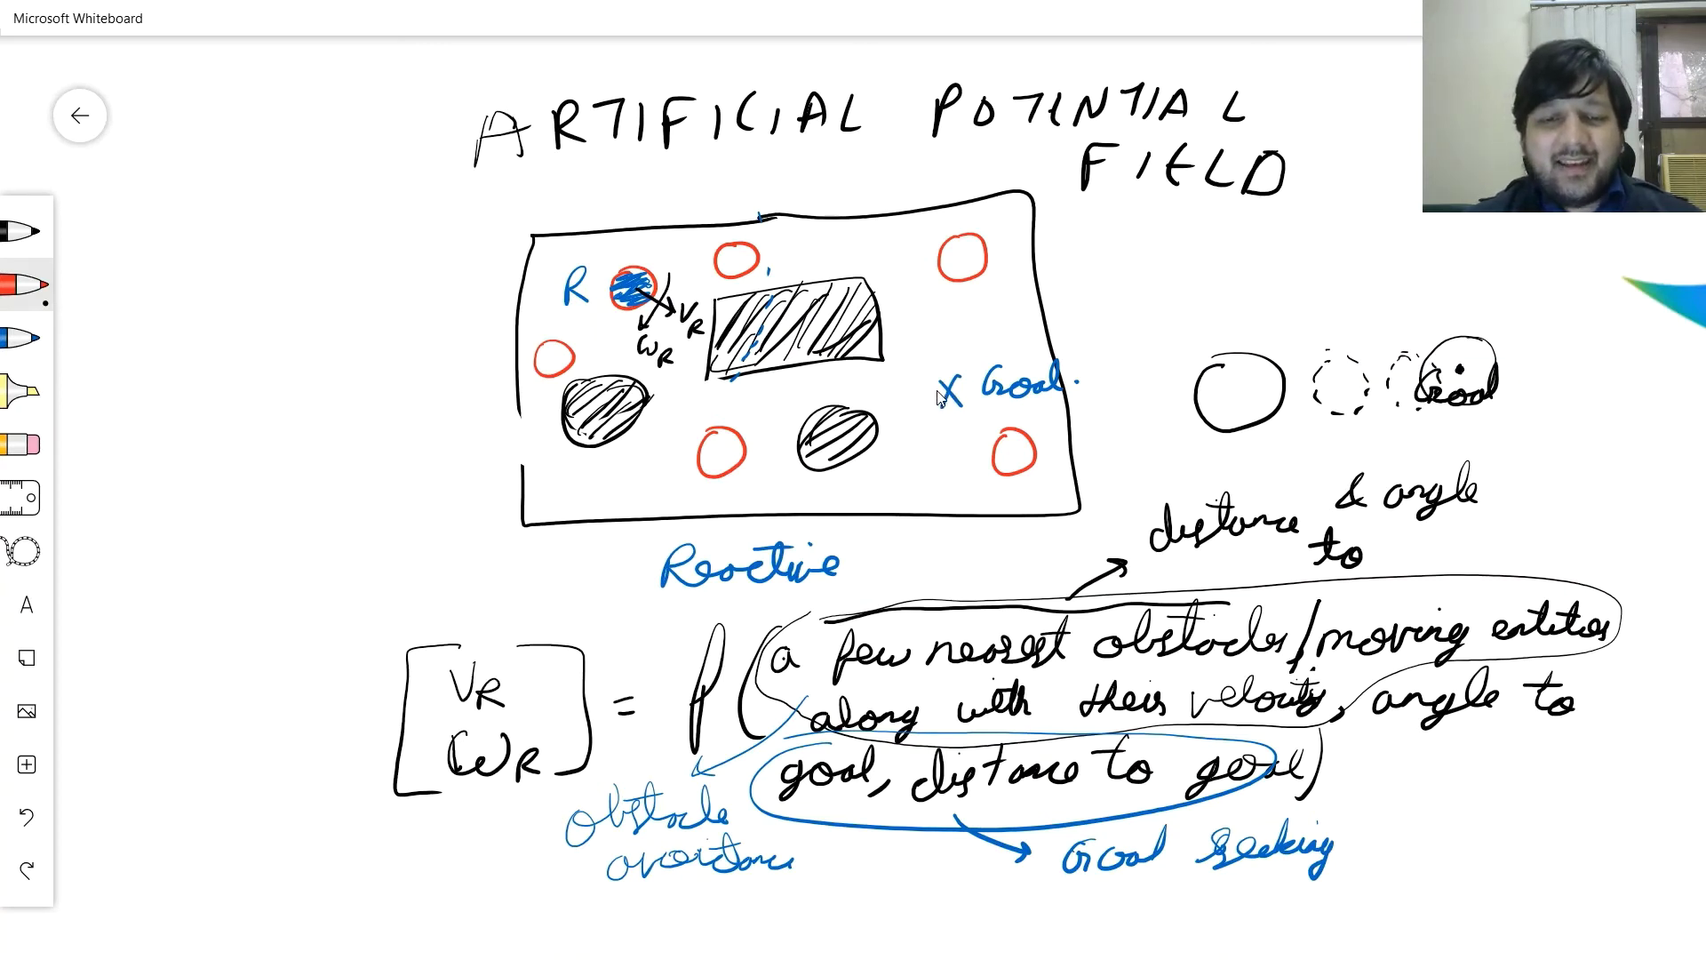
mouse_move(925, 399)
left_mouse_down()
mouse_move(973, 394)
mouse_move(949, 419)
mouse_move(952, 377)
mouse_move(924, 409)
mouse_move(970, 385)
mouse_move(942, 382)
mouse_move(950, 410)
mouse_move(964, 391)
left_mouse_up()
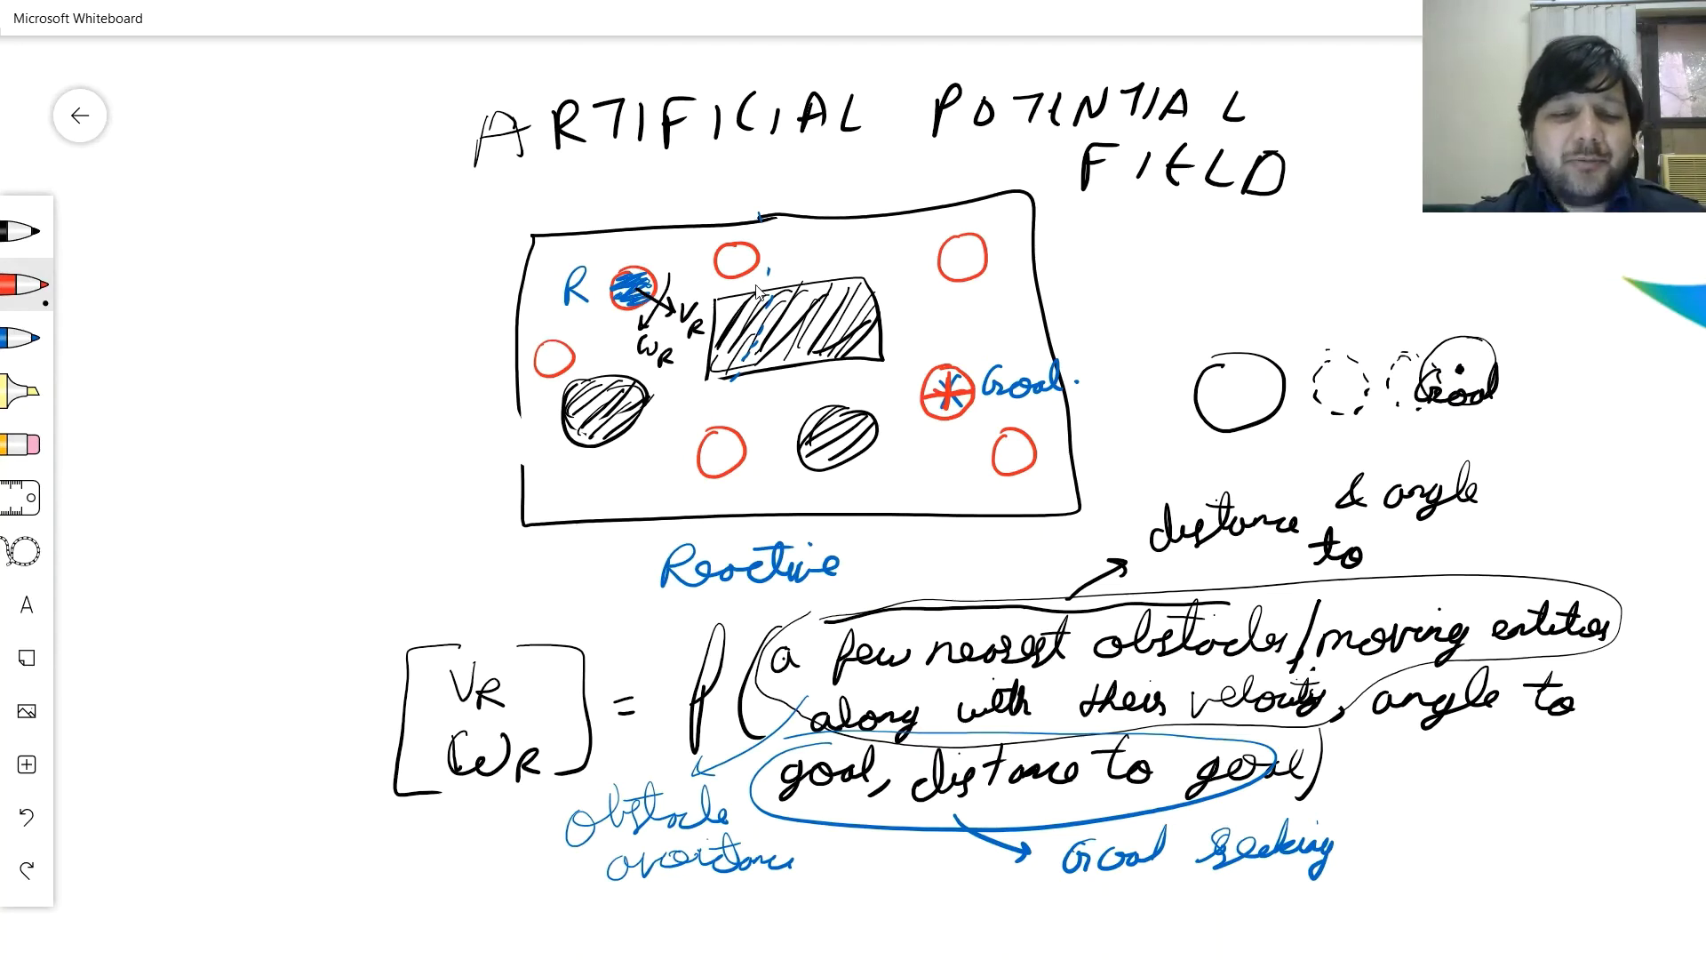
- Add red field dashes around the rectangular obstacle and red circles, then erase the robot circle beside R
mouse_move(785, 284)
left_mouse_down()
mouse_move(879, 284)
mouse_move(898, 353)
mouse_move(702, 388)
mouse_move(686, 373)
mouse_move(716, 296)
left_mouse_up()
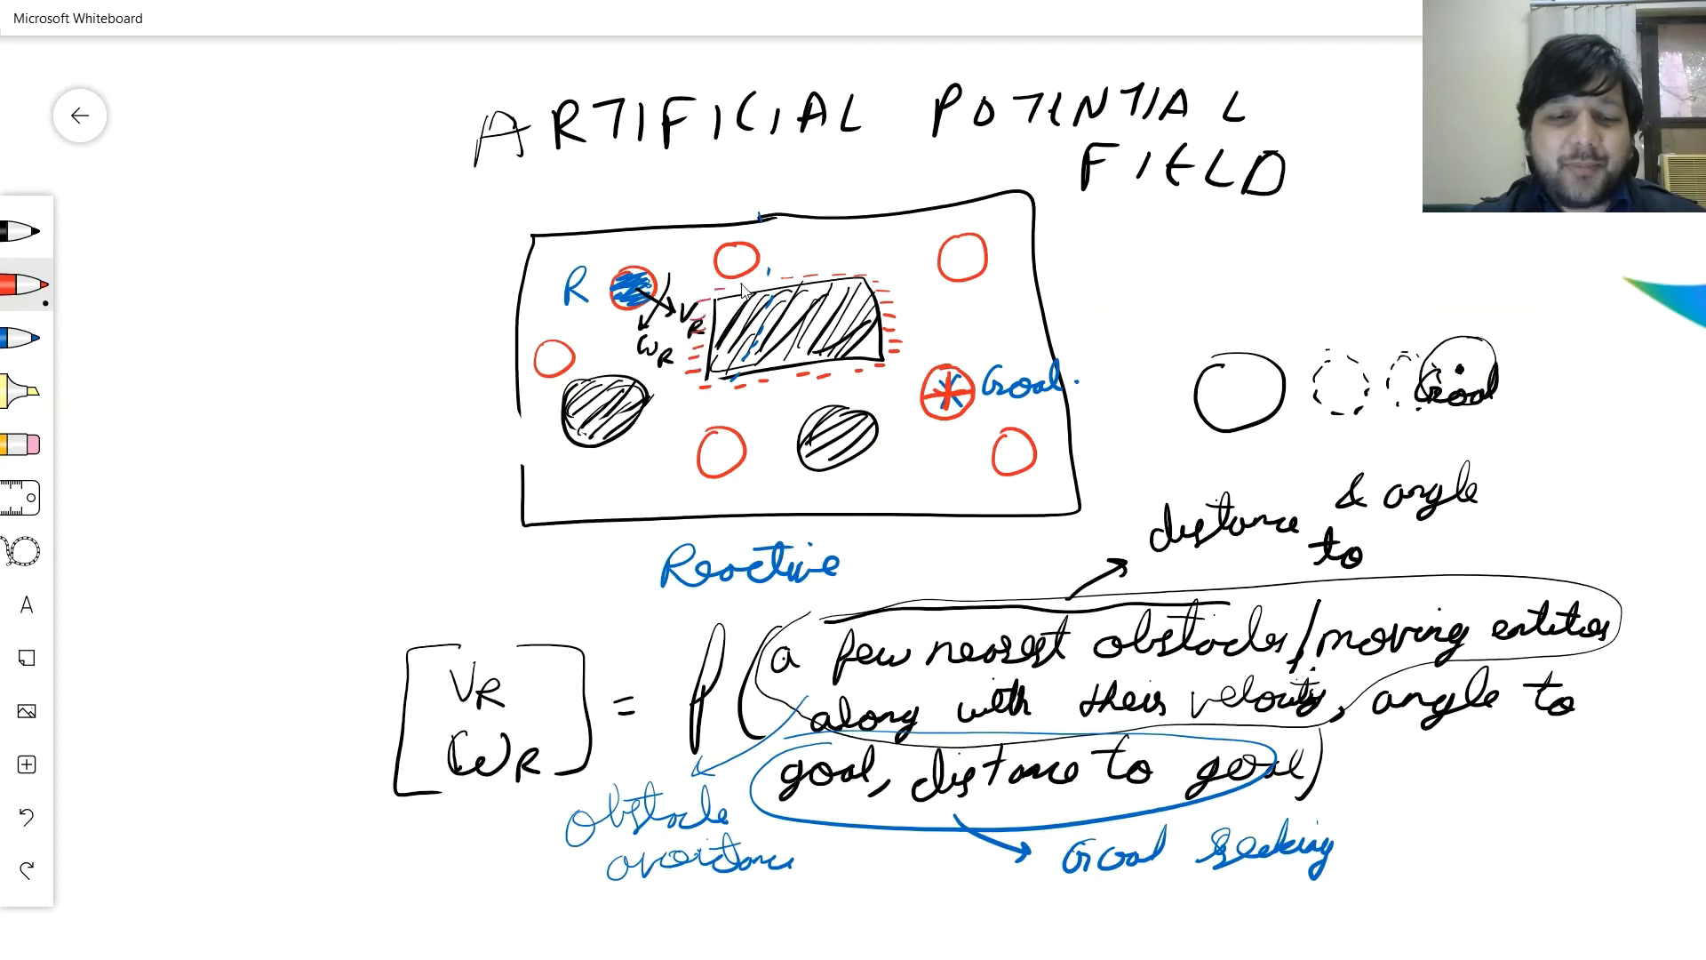
mouse_move(988, 235)
left_mouse_down()
mouse_move(988, 286)
mouse_move(937, 285)
mouse_move(925, 262)
mouse_move(944, 240)
mouse_move(995, 229)
left_mouse_up()
mouse_move(747, 239)
left_mouse_down()
mouse_move(718, 243)
mouse_move(709, 269)
mouse_move(733, 282)
mouse_move(771, 268)
left_mouse_up()
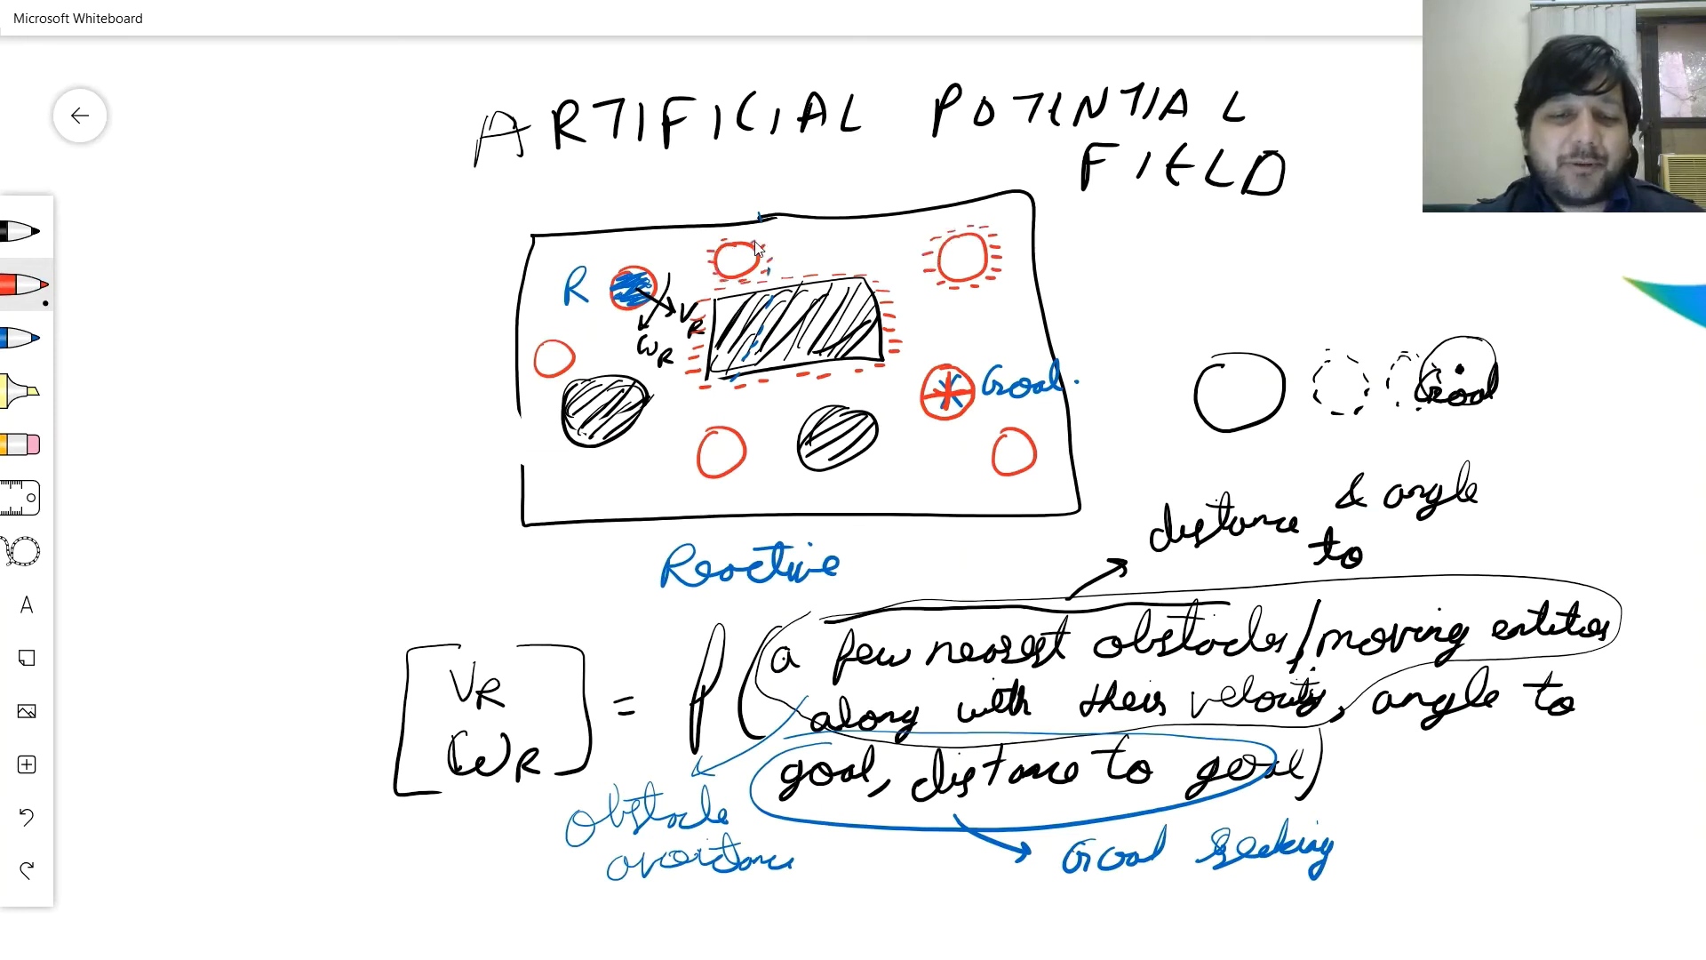
mouse_move(747, 425)
left_mouse_down()
mouse_move(766, 451)
mouse_move(702, 487)
mouse_move(686, 449)
mouse_move(727, 427)
left_mouse_up()
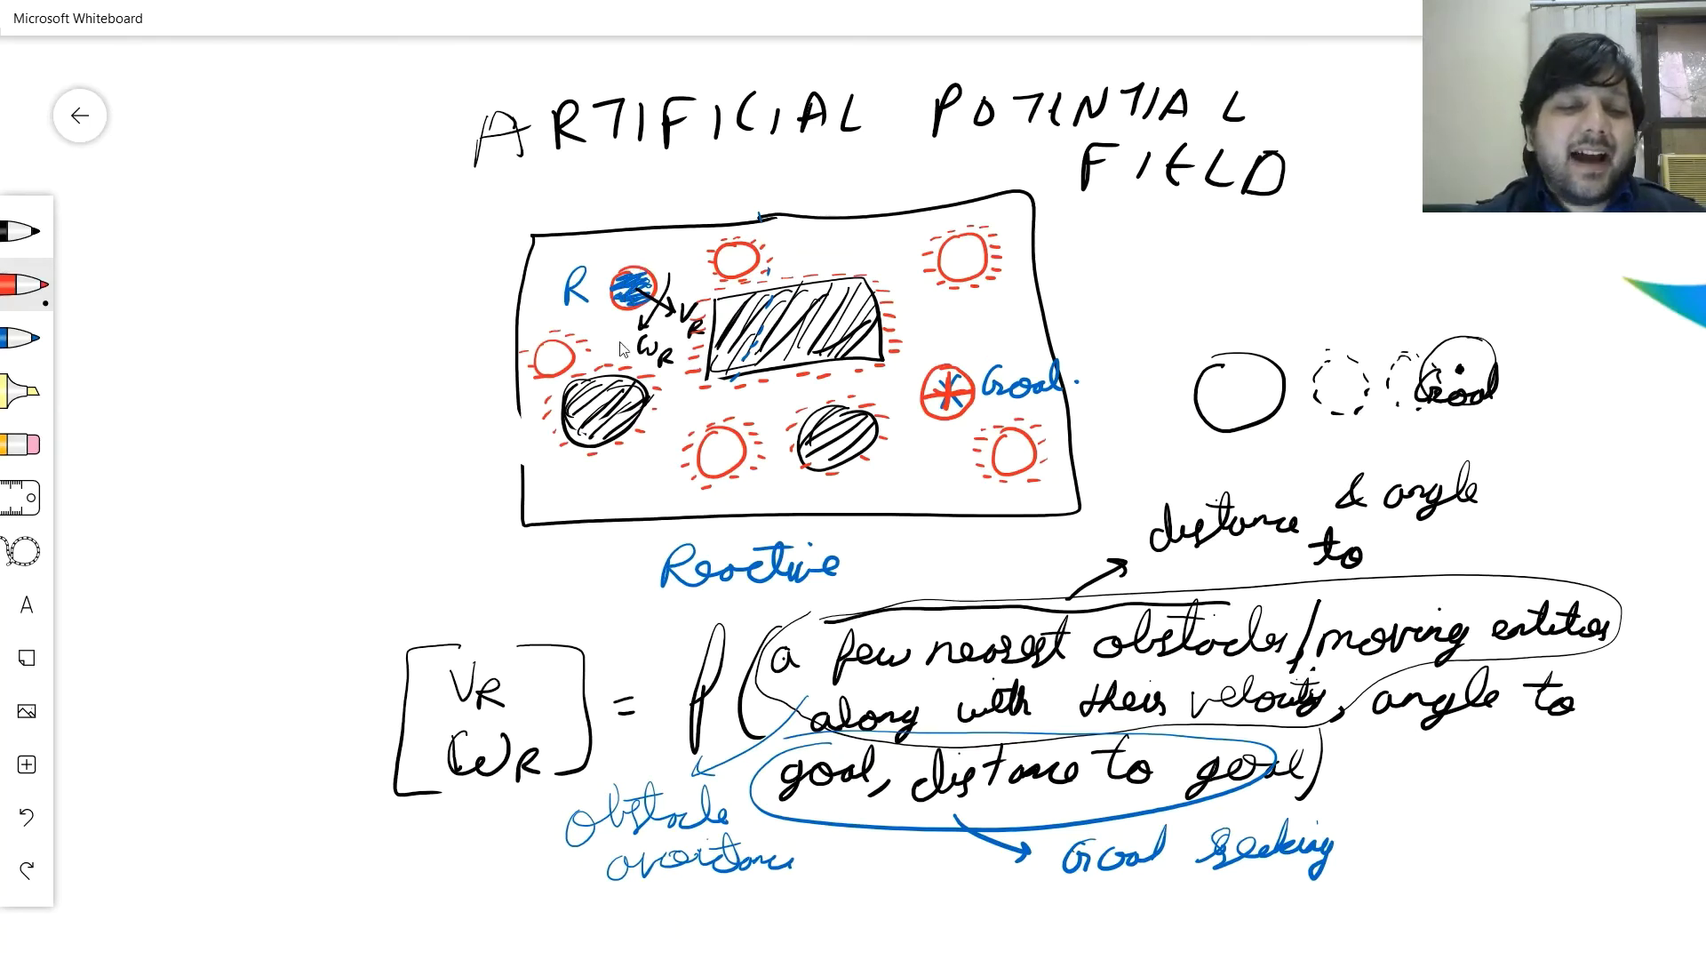
mouse_move(622, 284)
left_mouse_down()
mouse_move(640, 289)
mouse_move(604, 283)
mouse_move(659, 277)
mouse_move(647, 293)
mouse_move(633, 266)
mouse_move(657, 298)
mouse_move(626, 294)
mouse_move(640, 282)
left_mouse_up()
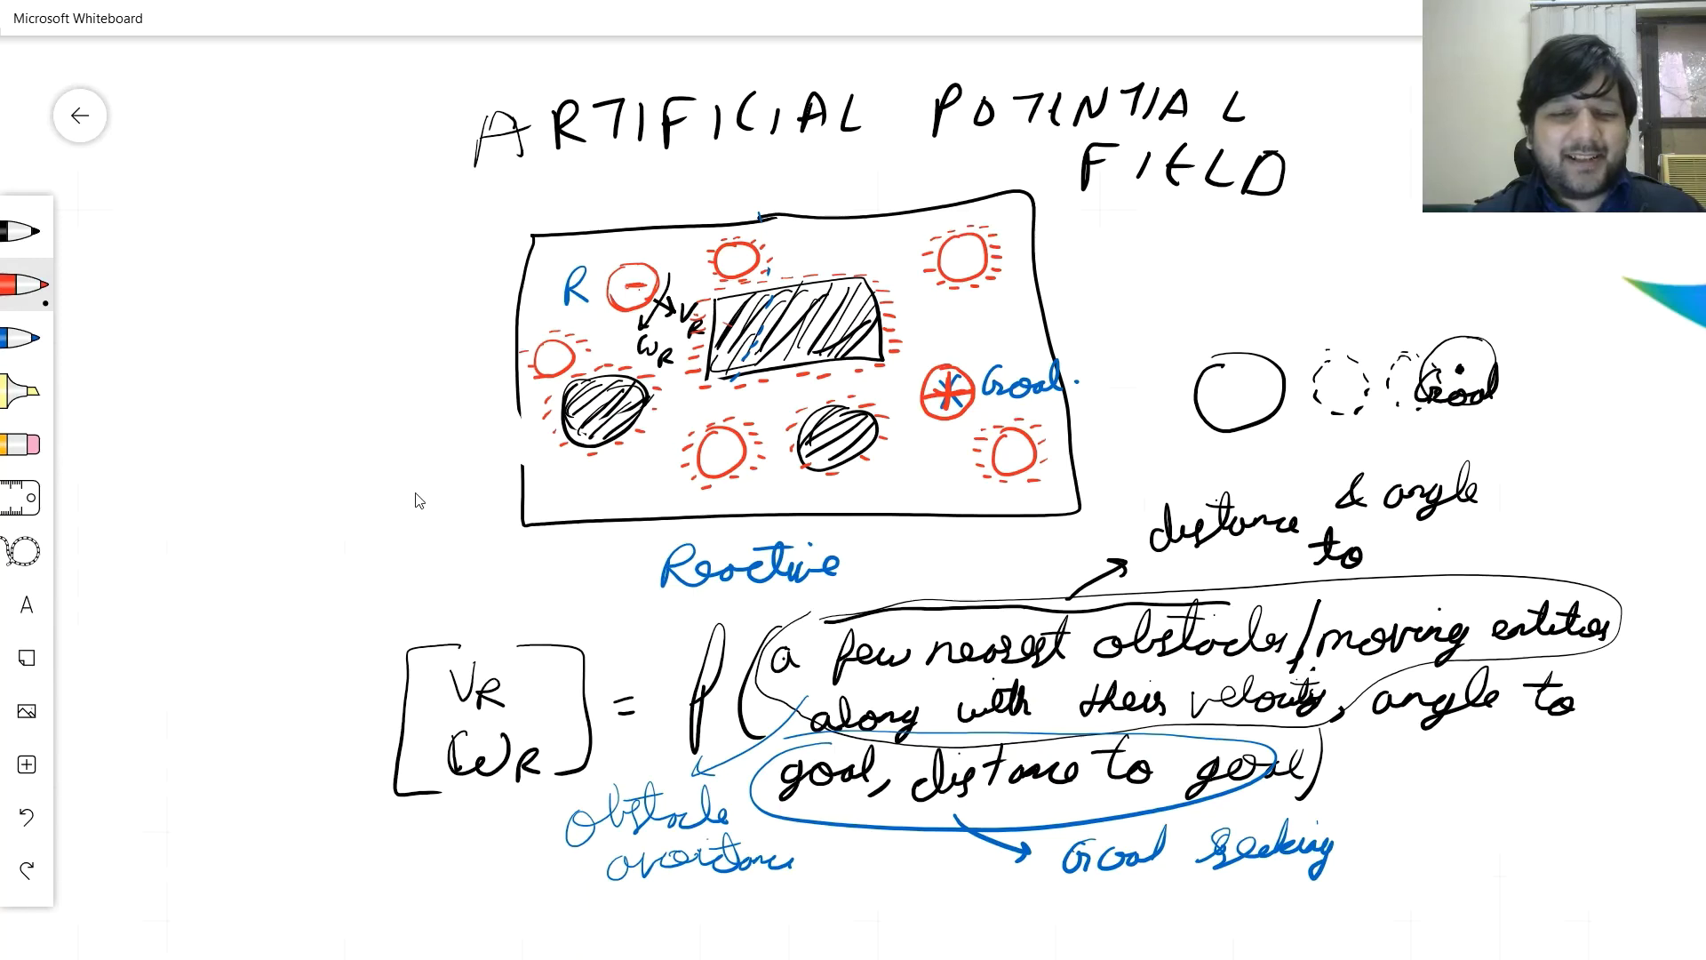
- Outline a new black arena on the left with a hatched rectangular obstacle inside
left_click_drag(418, 500, 865, 457)
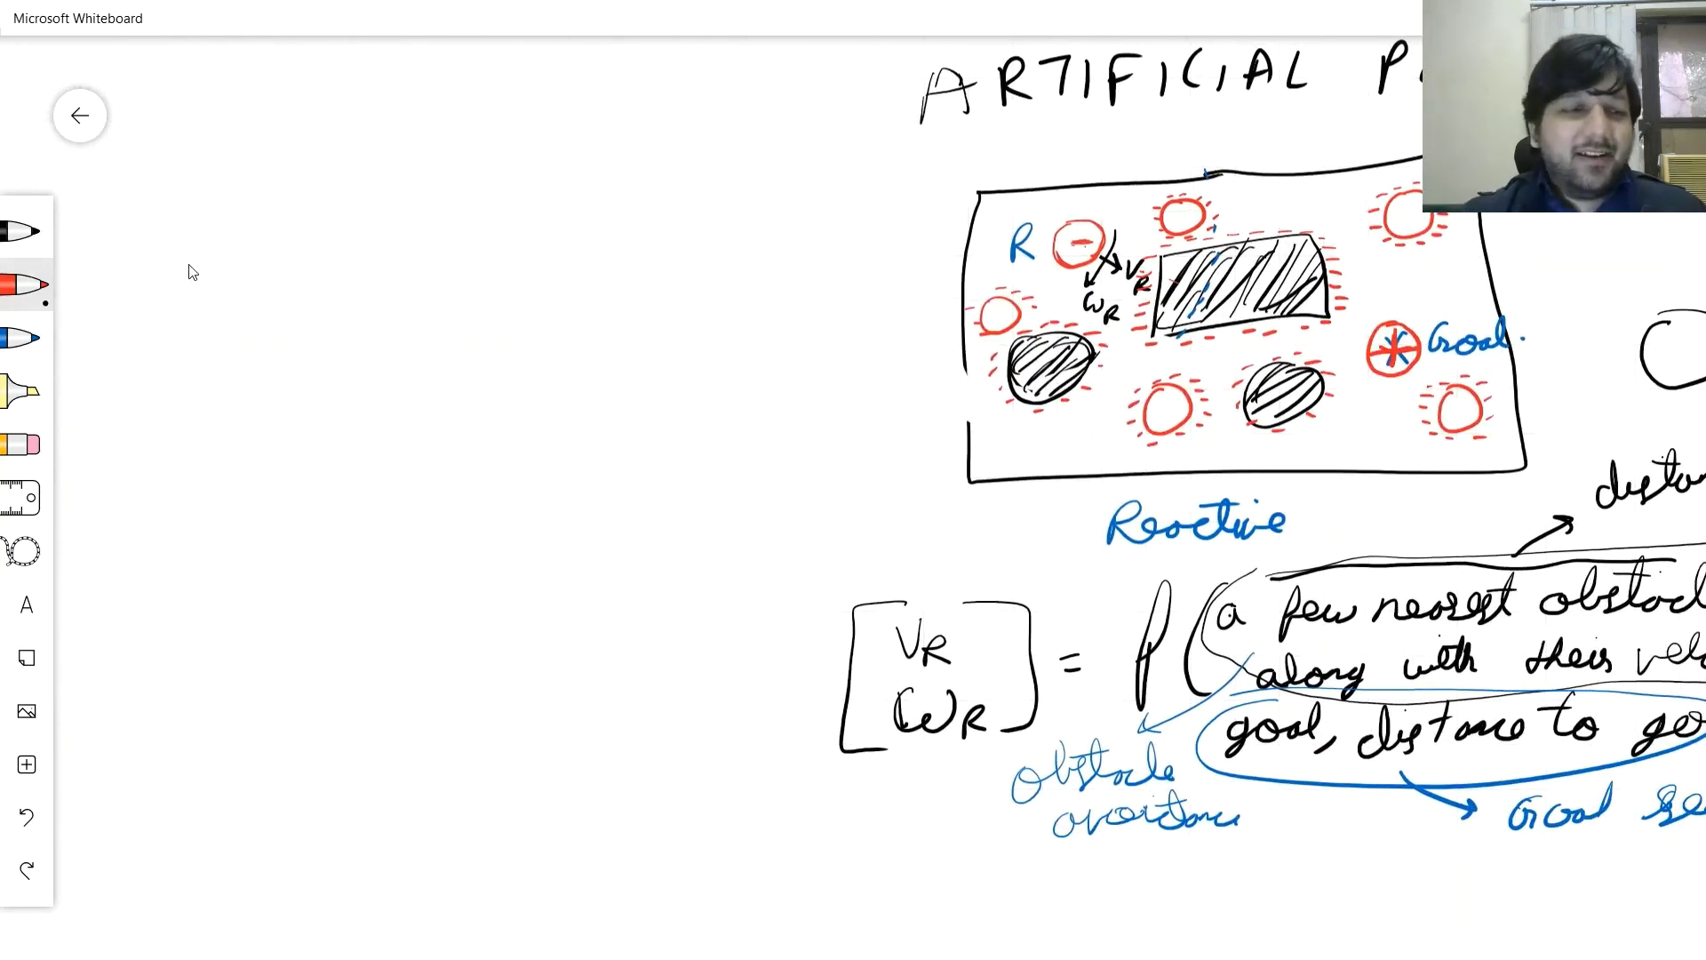
left_click(22, 231)
mouse_move(523, 143)
left_mouse_down()
mouse_move(258, 271)
mouse_move(525, 404)
mouse_move(754, 253)
mouse_move(545, 152)
mouse_move(487, 152)
left_mouse_up()
mouse_move(512, 217)
left_mouse_down()
mouse_move(471, 308)
mouse_move(531, 217)
mouse_move(531, 283)
mouse_move(461, 233)
mouse_move(427, 291)
left_mouse_up()
mouse_move(522, 211)
left_mouse_down()
mouse_move(463, 288)
mouse_move(492, 307)
left_mouse_up()
- Add a red robot circle, a blue Goal label at the right, and start the red path
left_click(22, 285)
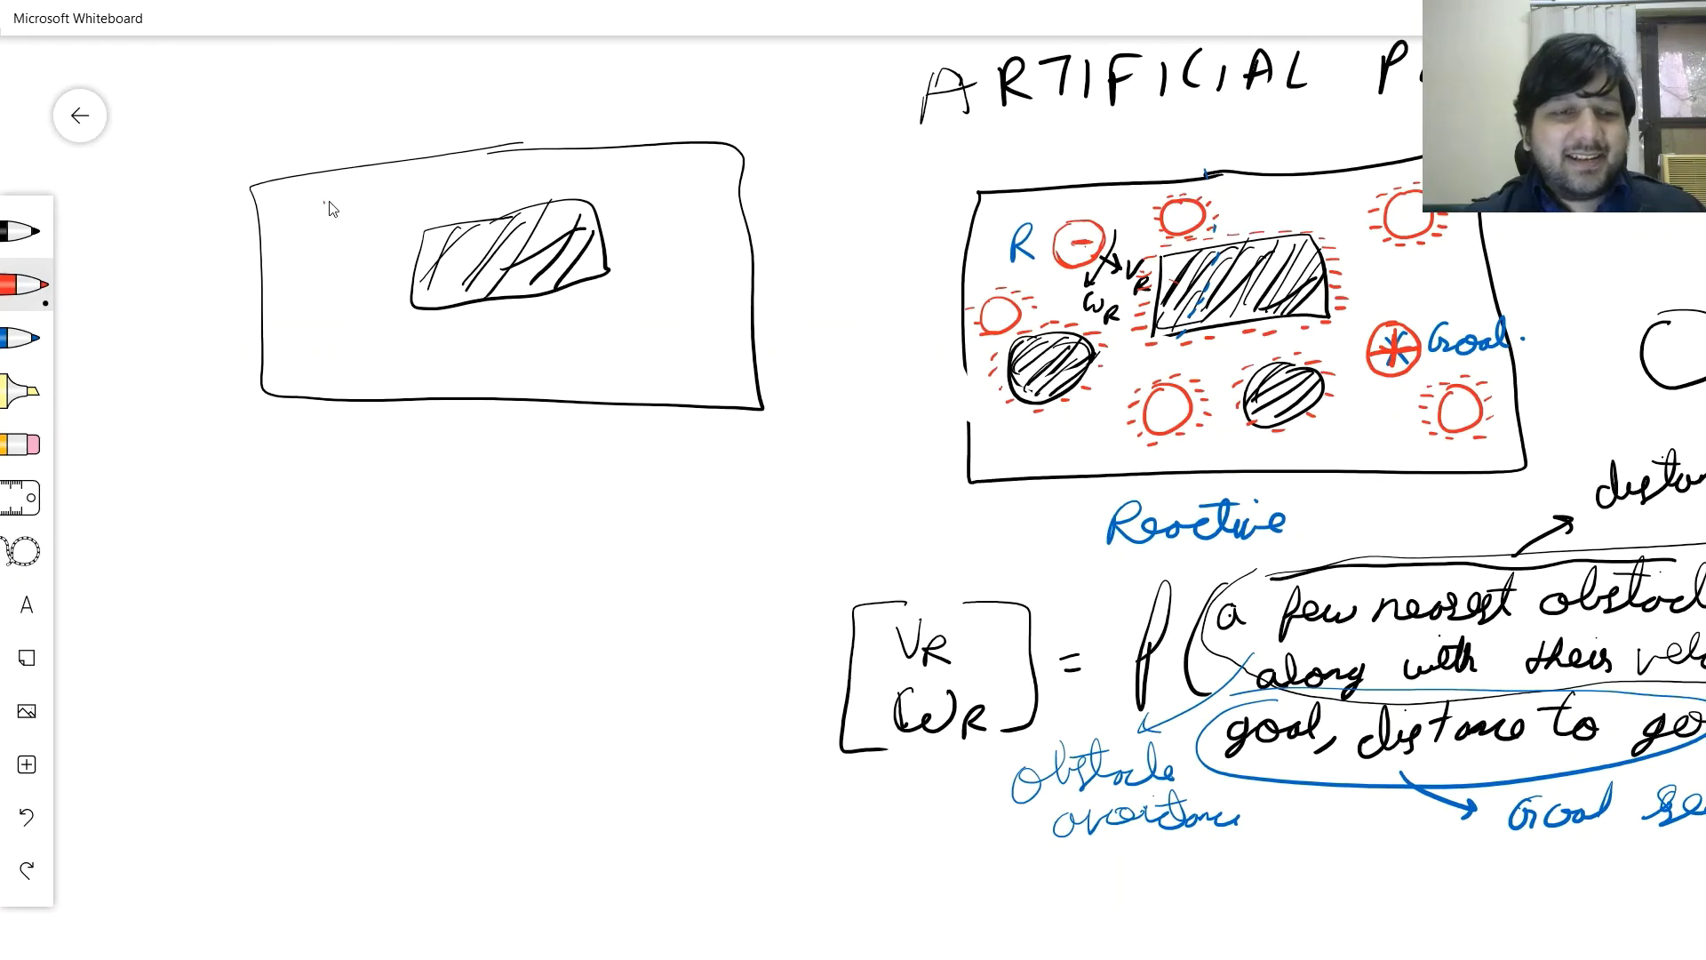
mouse_move(330, 203)
left_mouse_down()
mouse_move(363, 234)
mouse_move(342, 201)
left_mouse_up()
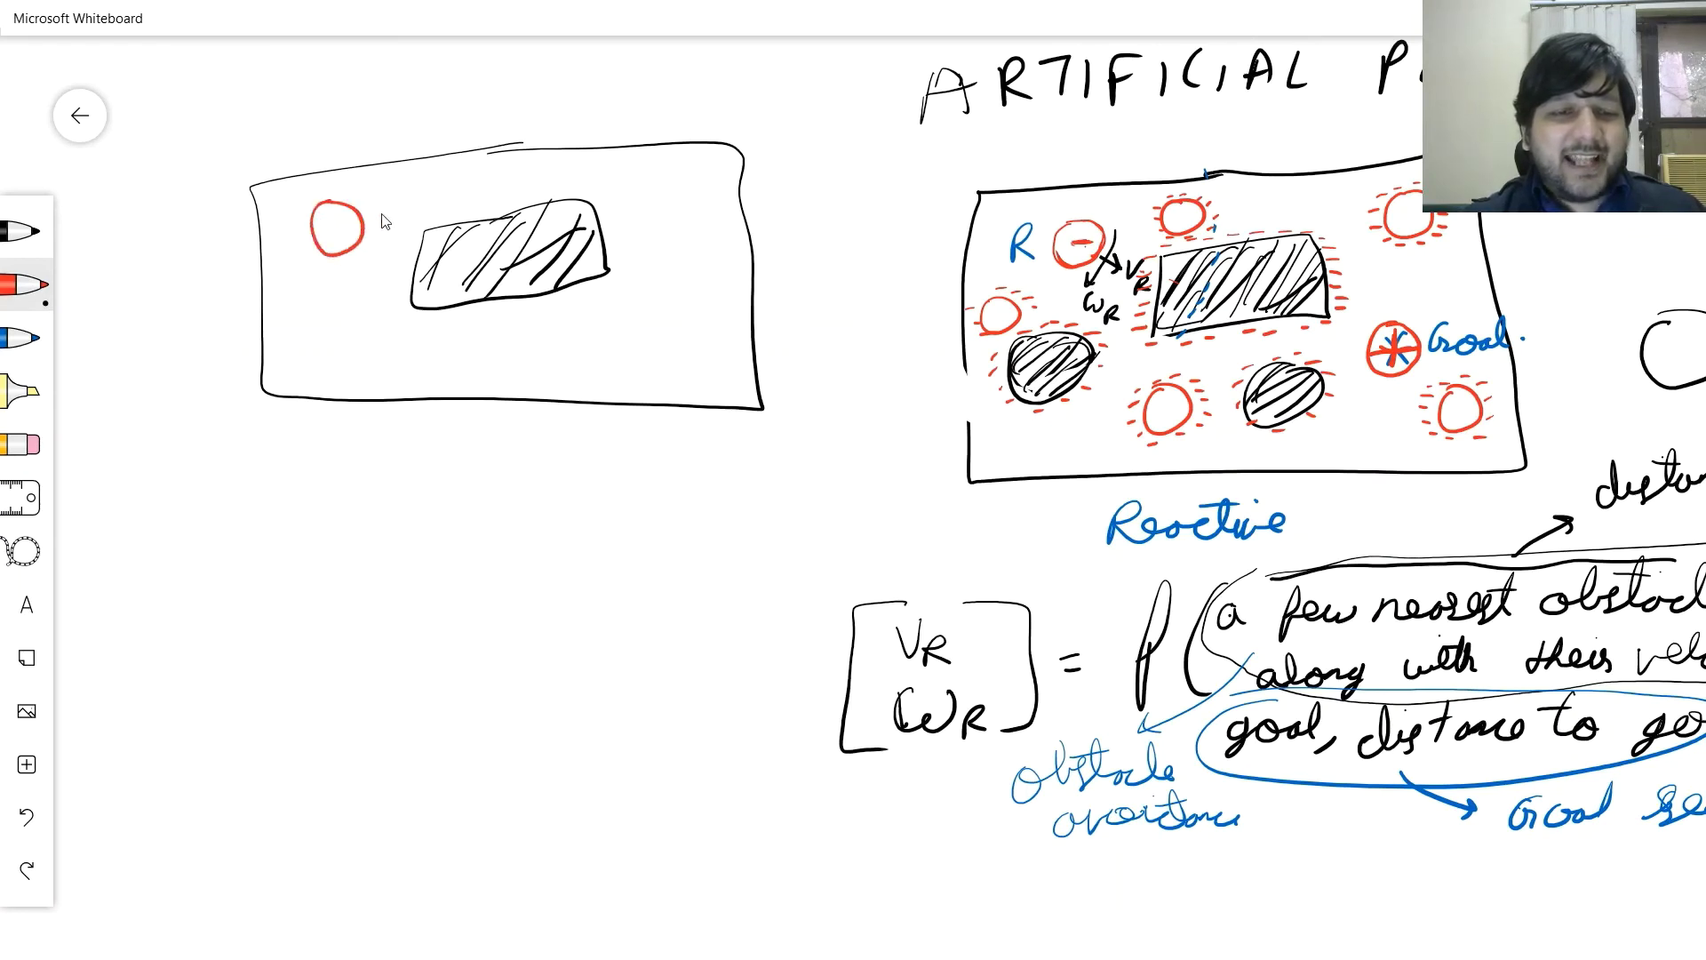
left_click(40, 338)
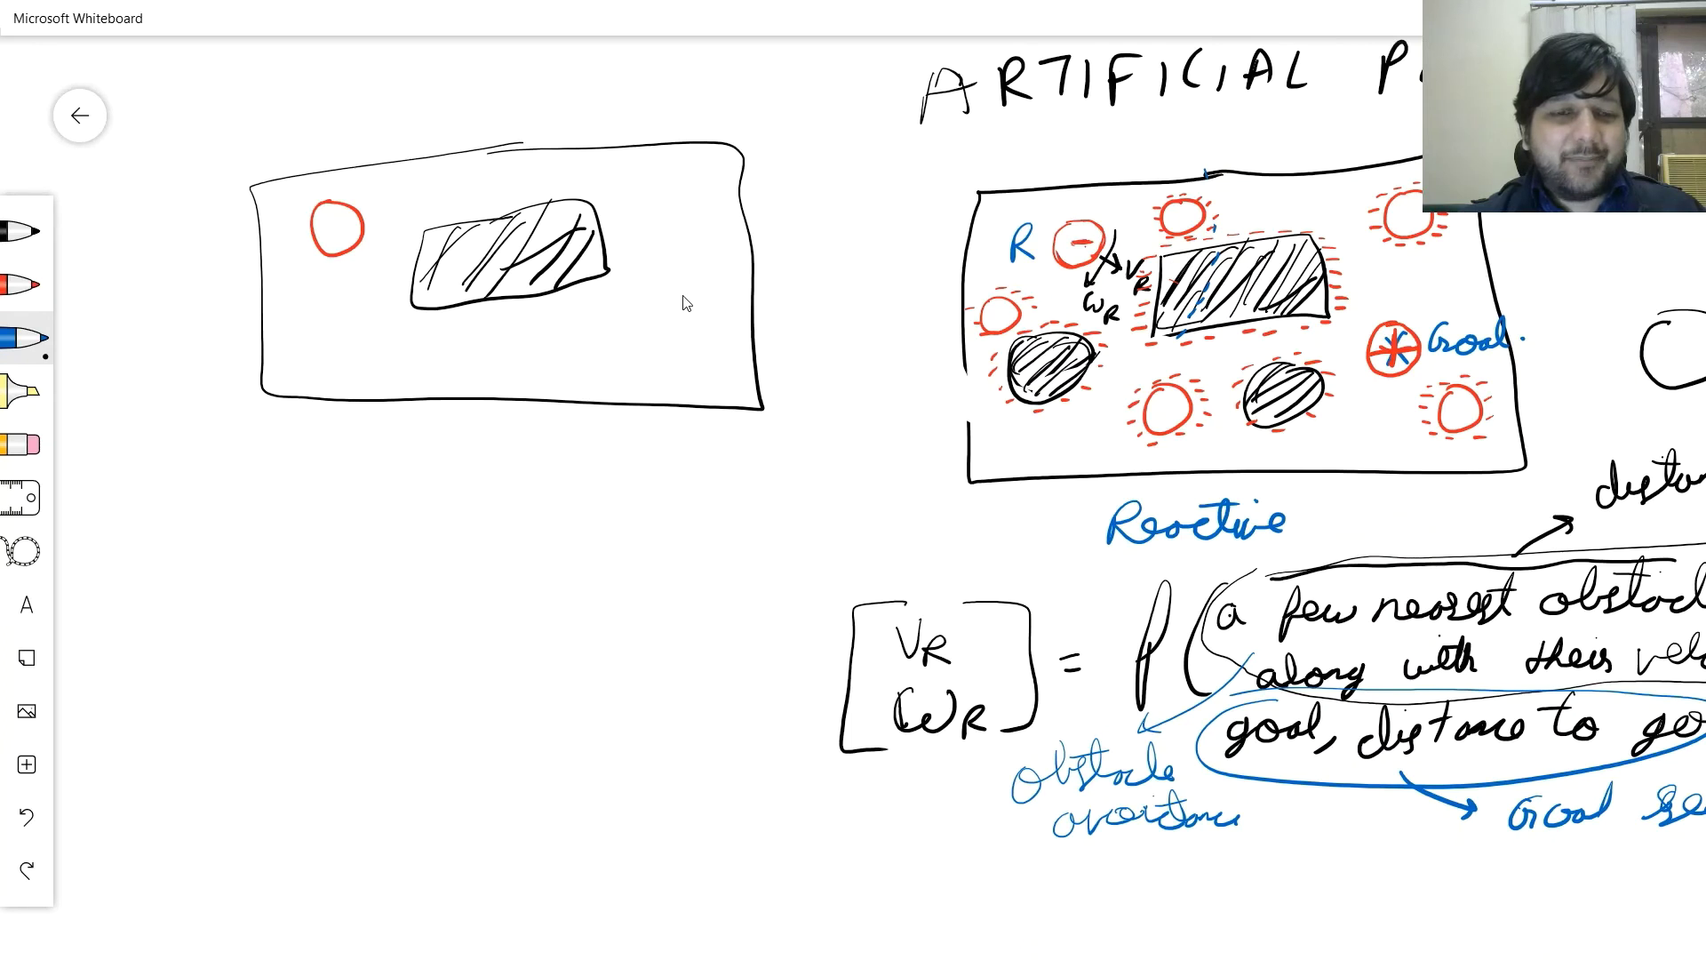
mouse_move(690, 300)
left_mouse_down()
mouse_move(721, 324)
mouse_move(737, 293)
left_mouse_up()
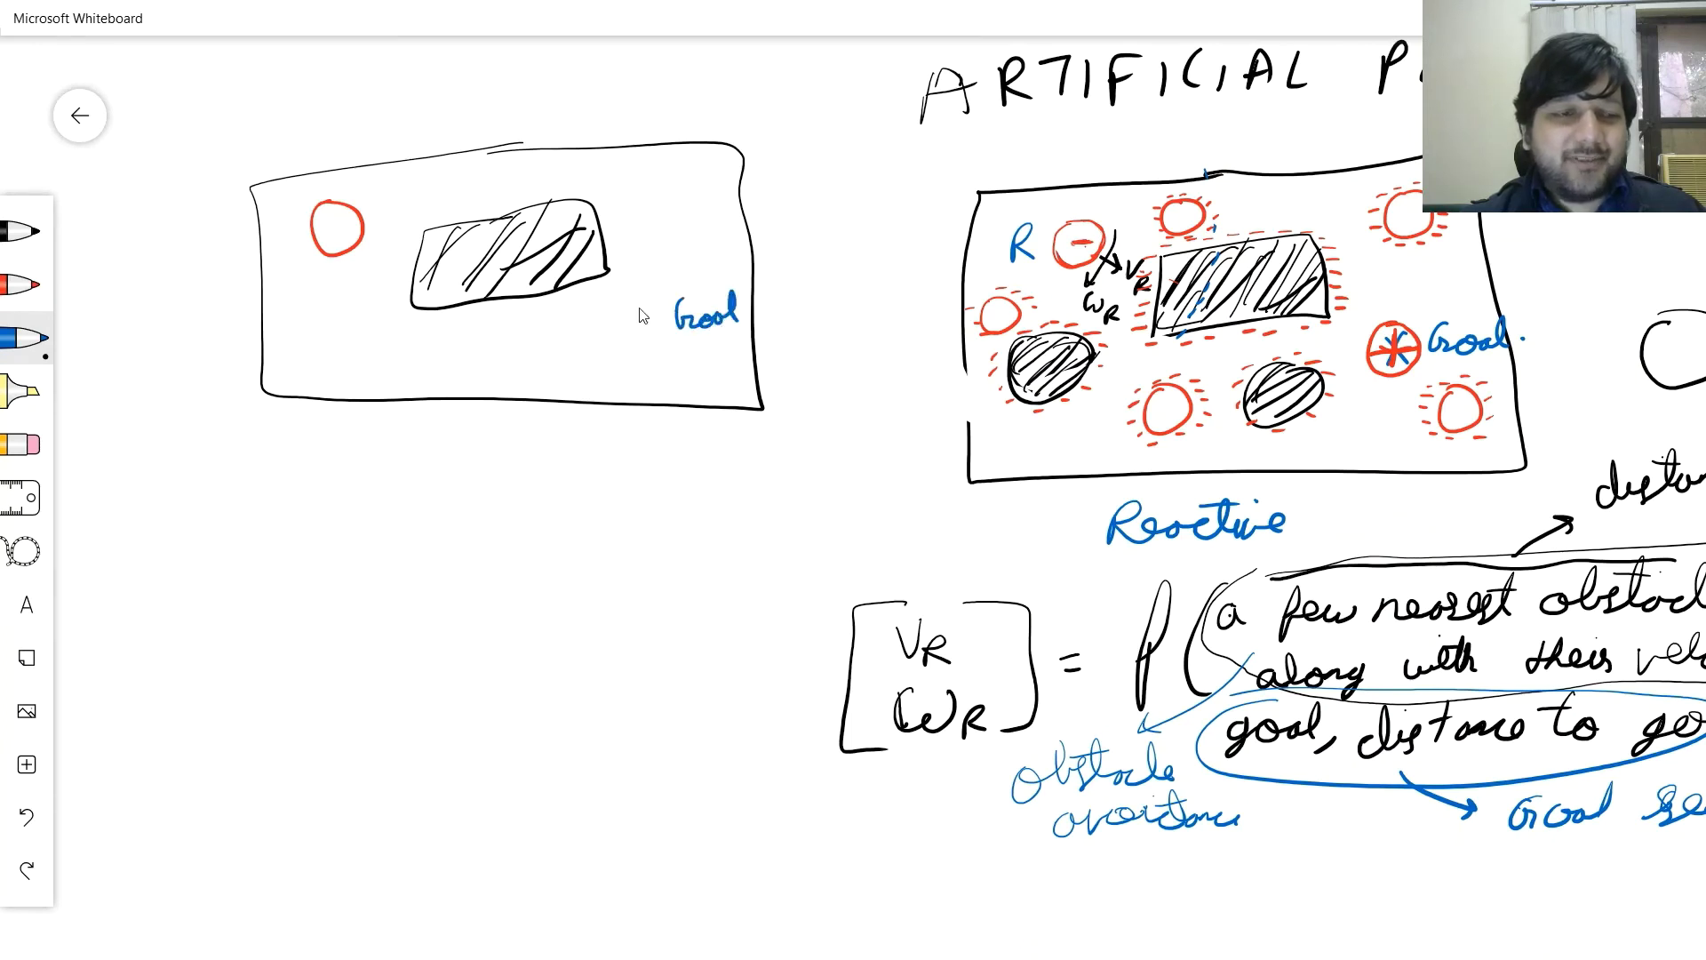
left_click(24, 288)
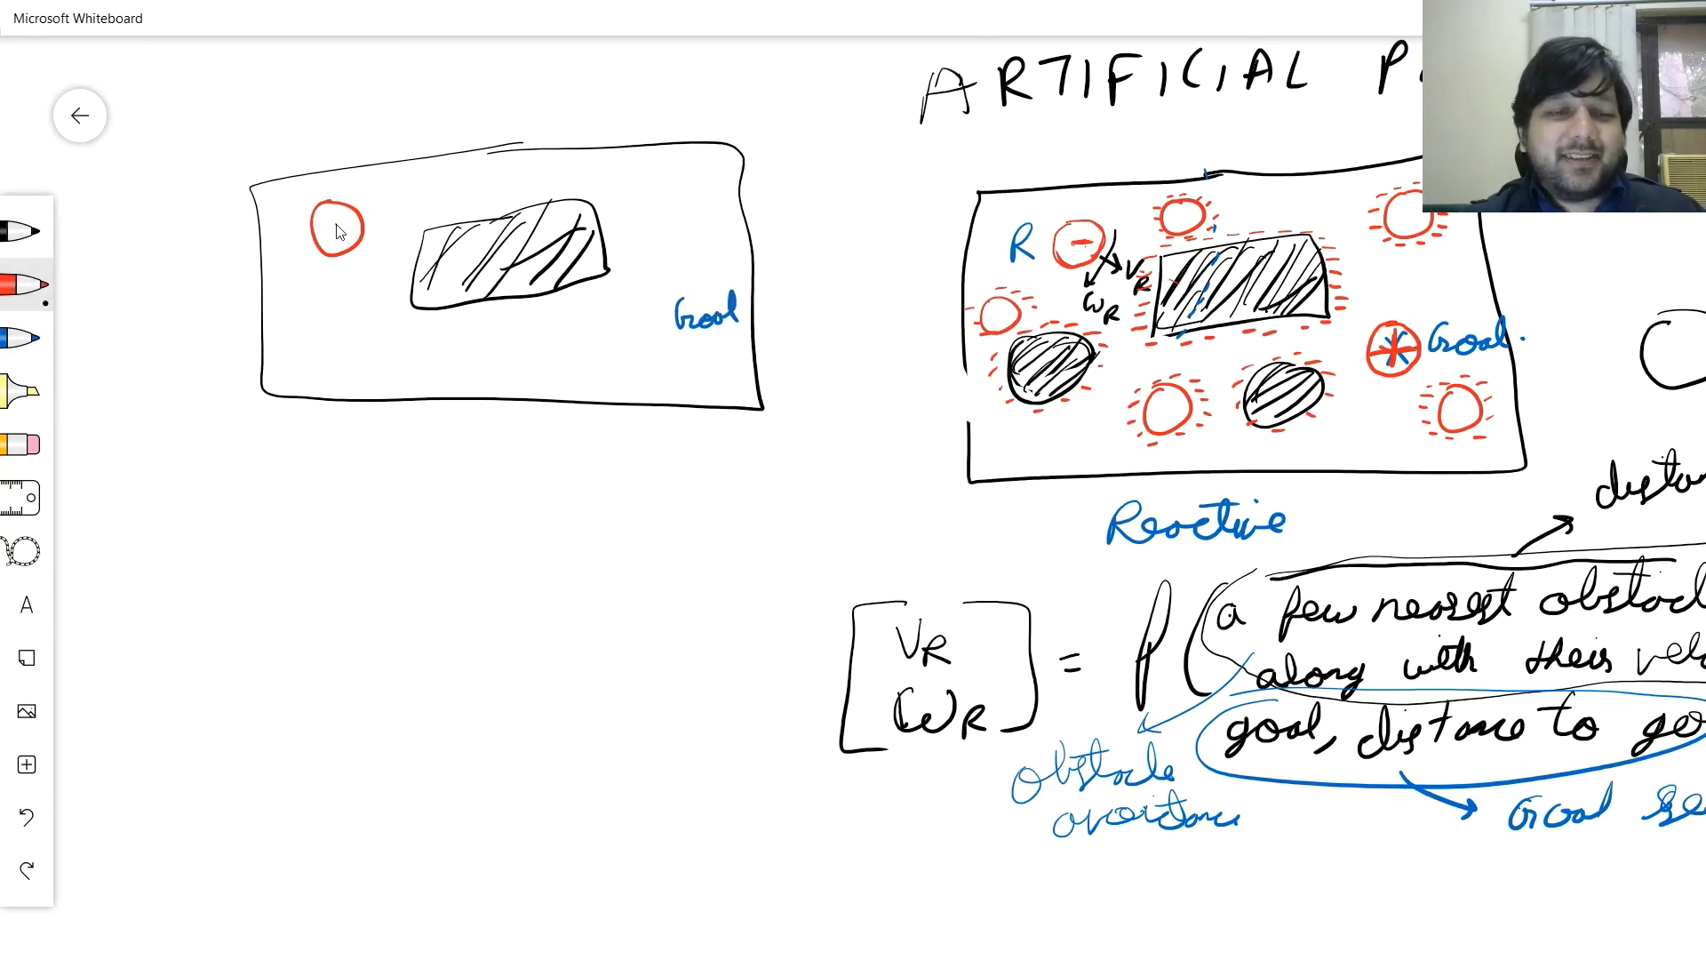
left_click_drag(349, 230, 385, 245)
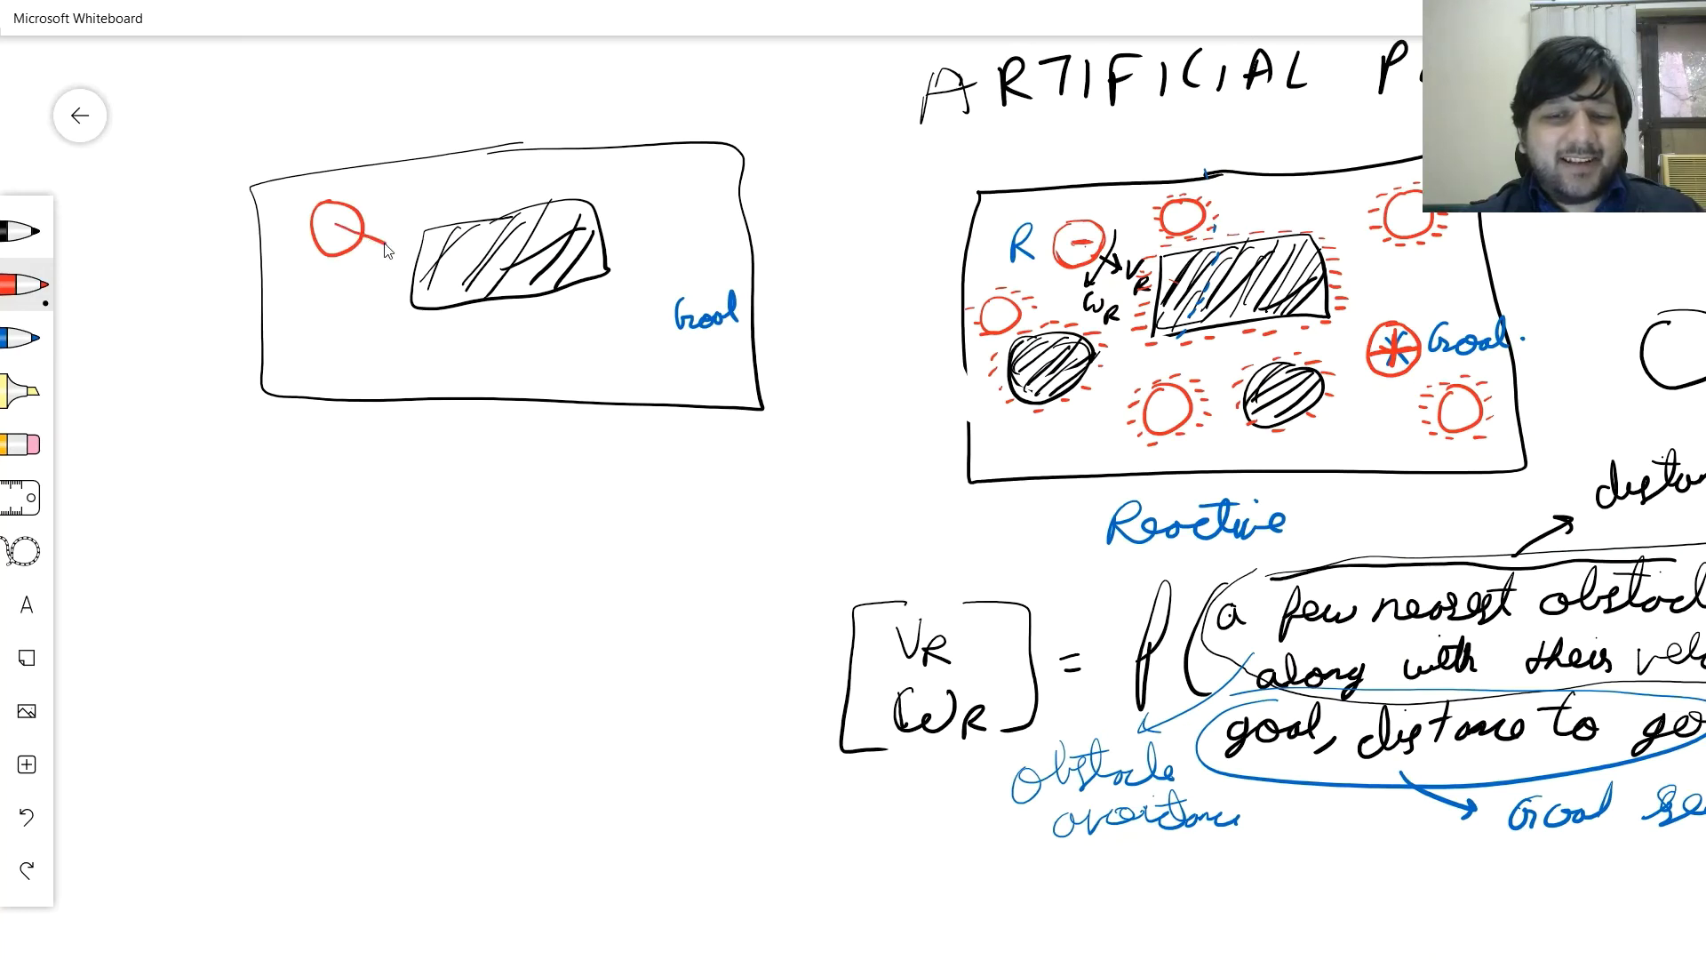
- Draw a round black obstacle below the robot and wind the red path along the bottom to Goal
left_click(24, 233)
mouse_move(308, 311)
left_mouse_down()
mouse_move(326, 361)
mouse_move(326, 319)
mouse_move(295, 331)
mouse_move(334, 311)
left_mouse_up()
left_click(34, 285)
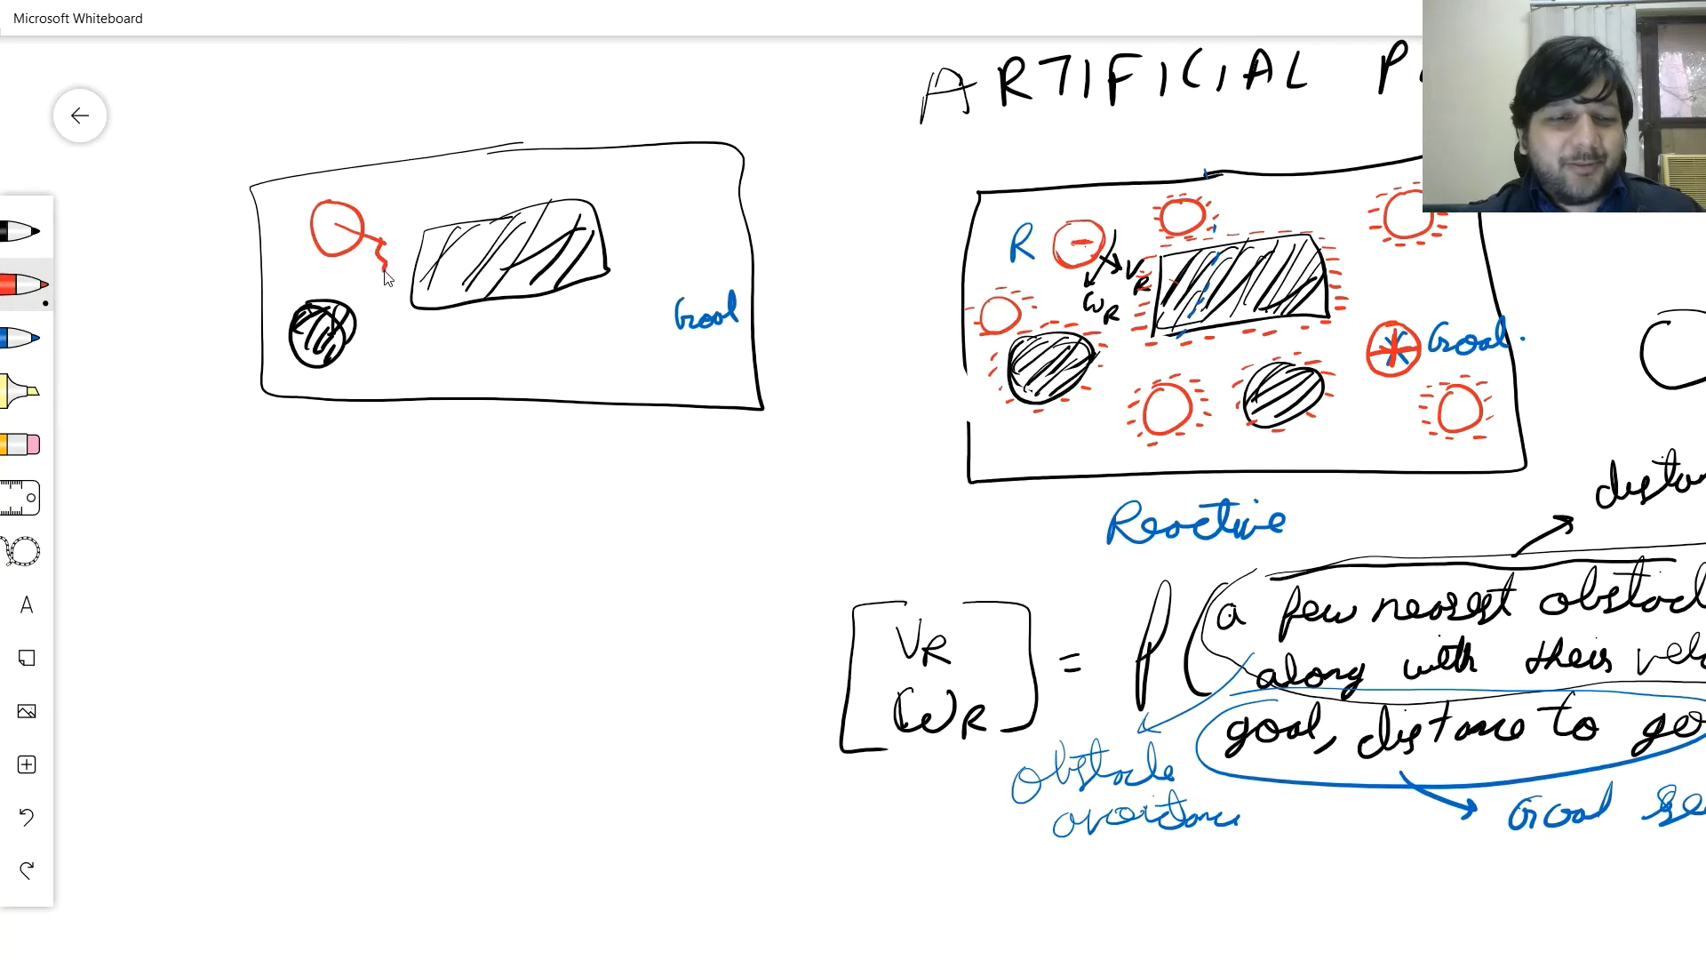
left_click_drag(382, 281, 375, 294)
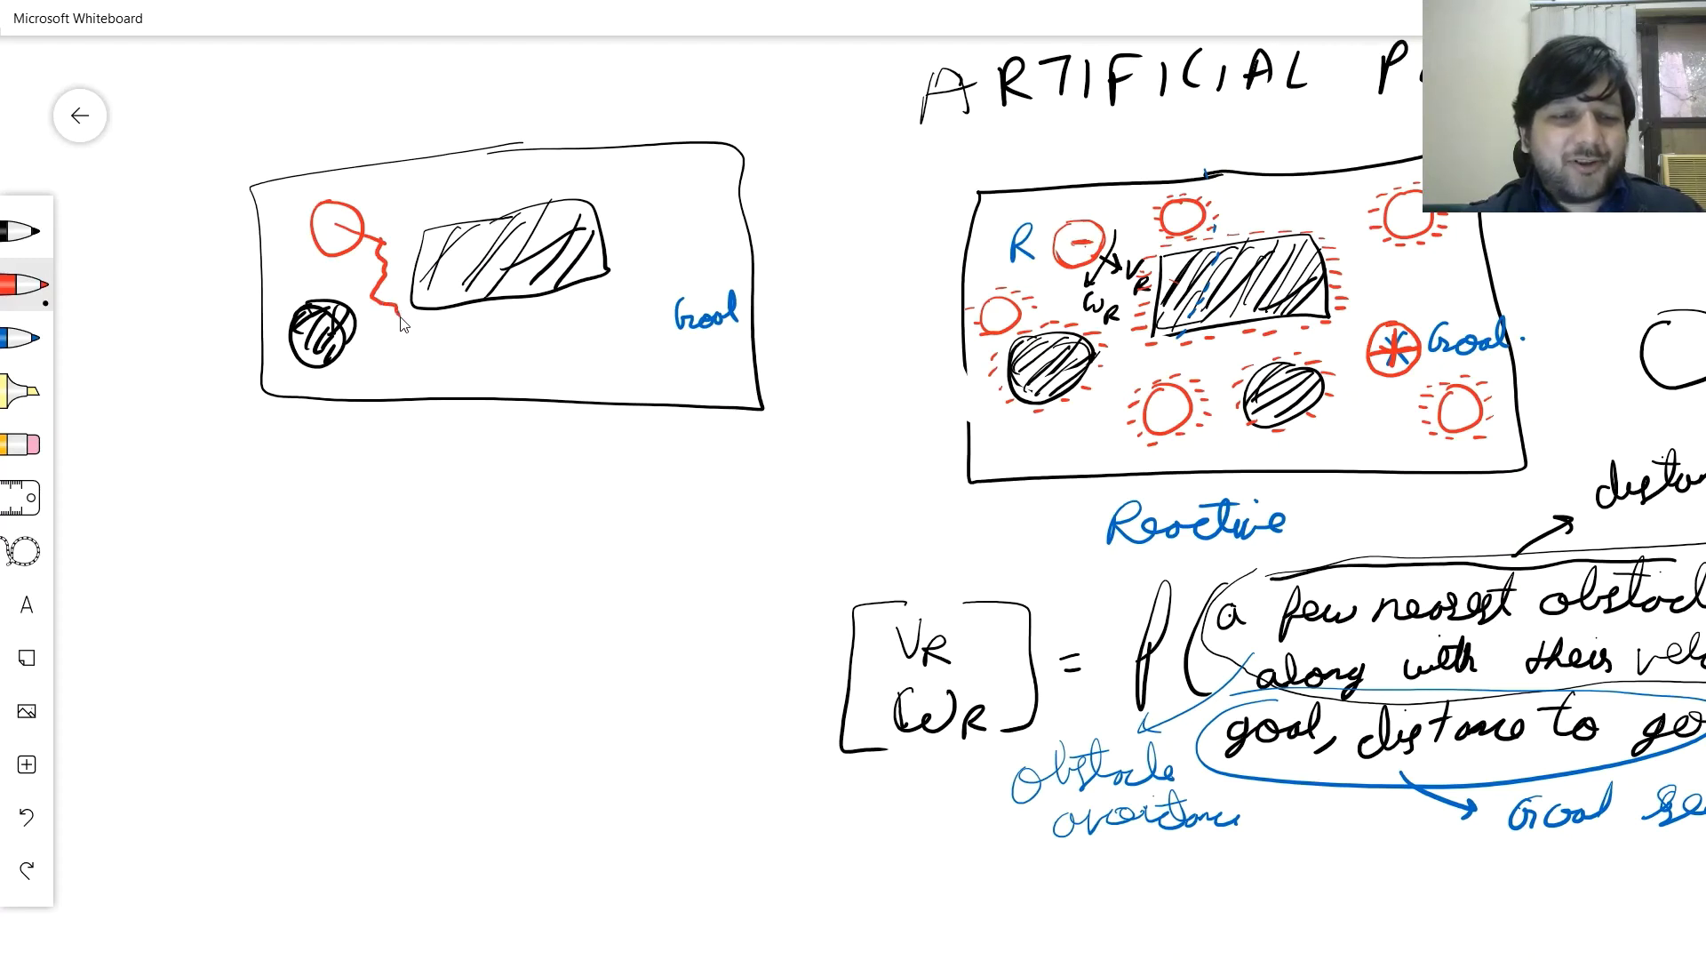
mouse_move(401, 323)
left_mouse_down()
mouse_move(664, 315)
mouse_move(678, 292)
mouse_move(655, 316)
mouse_move(708, 336)
left_mouse_up()
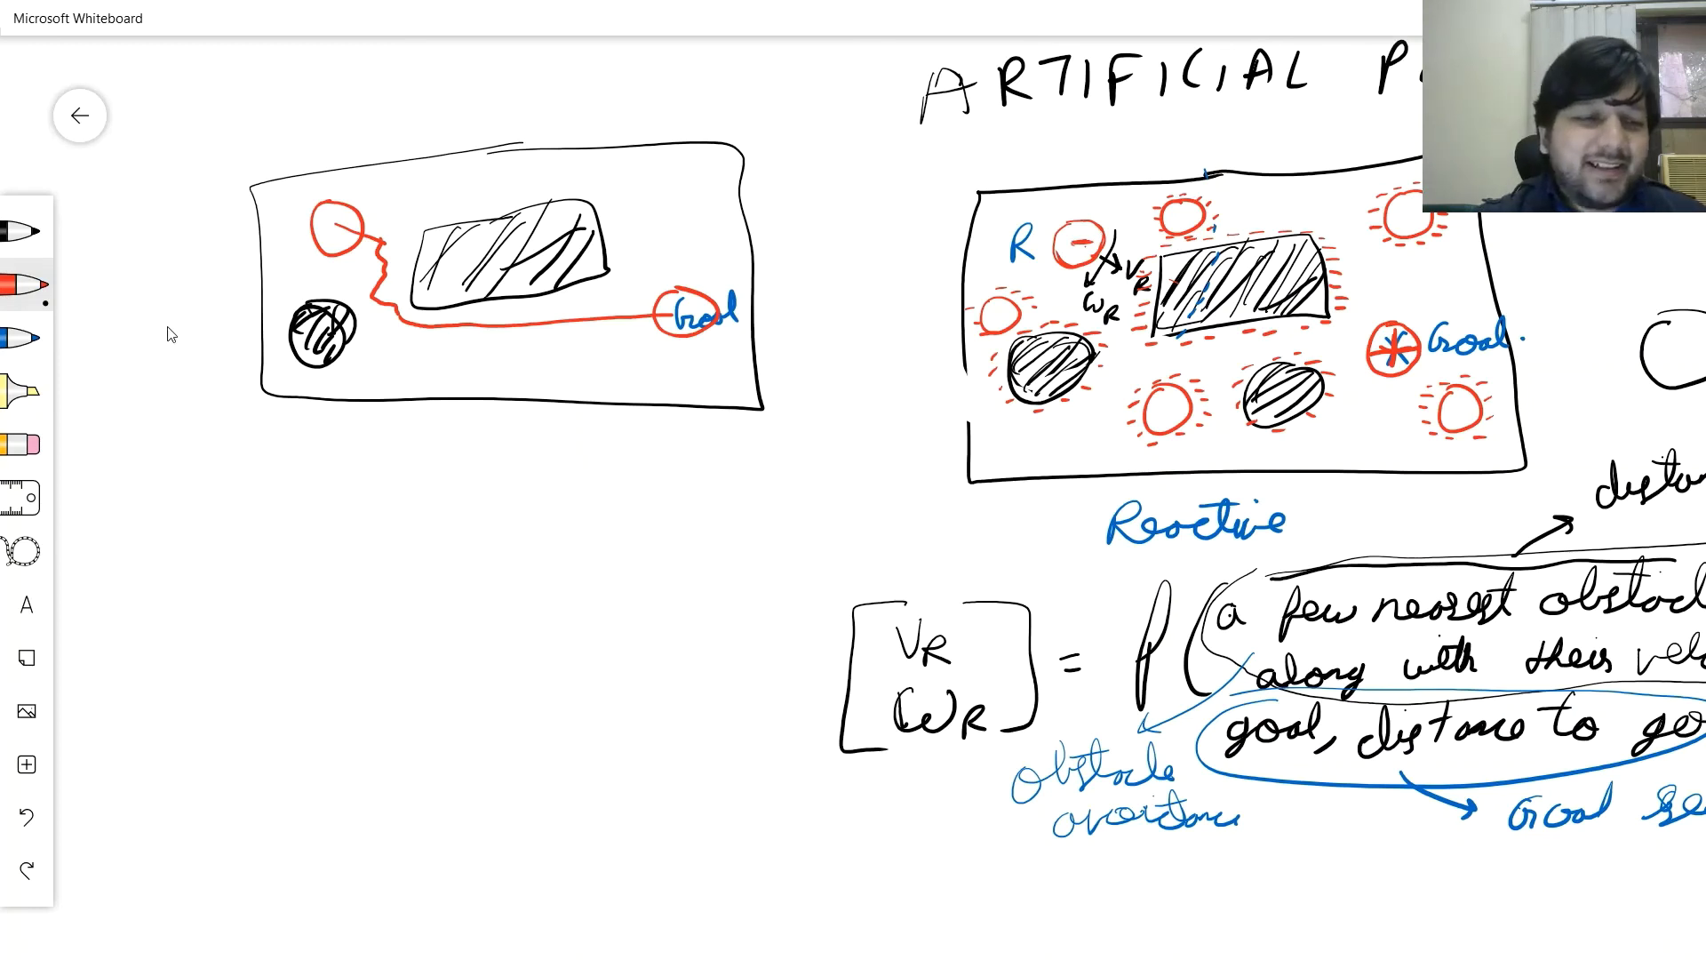
- Circle a bend point on the red path in blue, redoing the first attempt
left_click(41, 339)
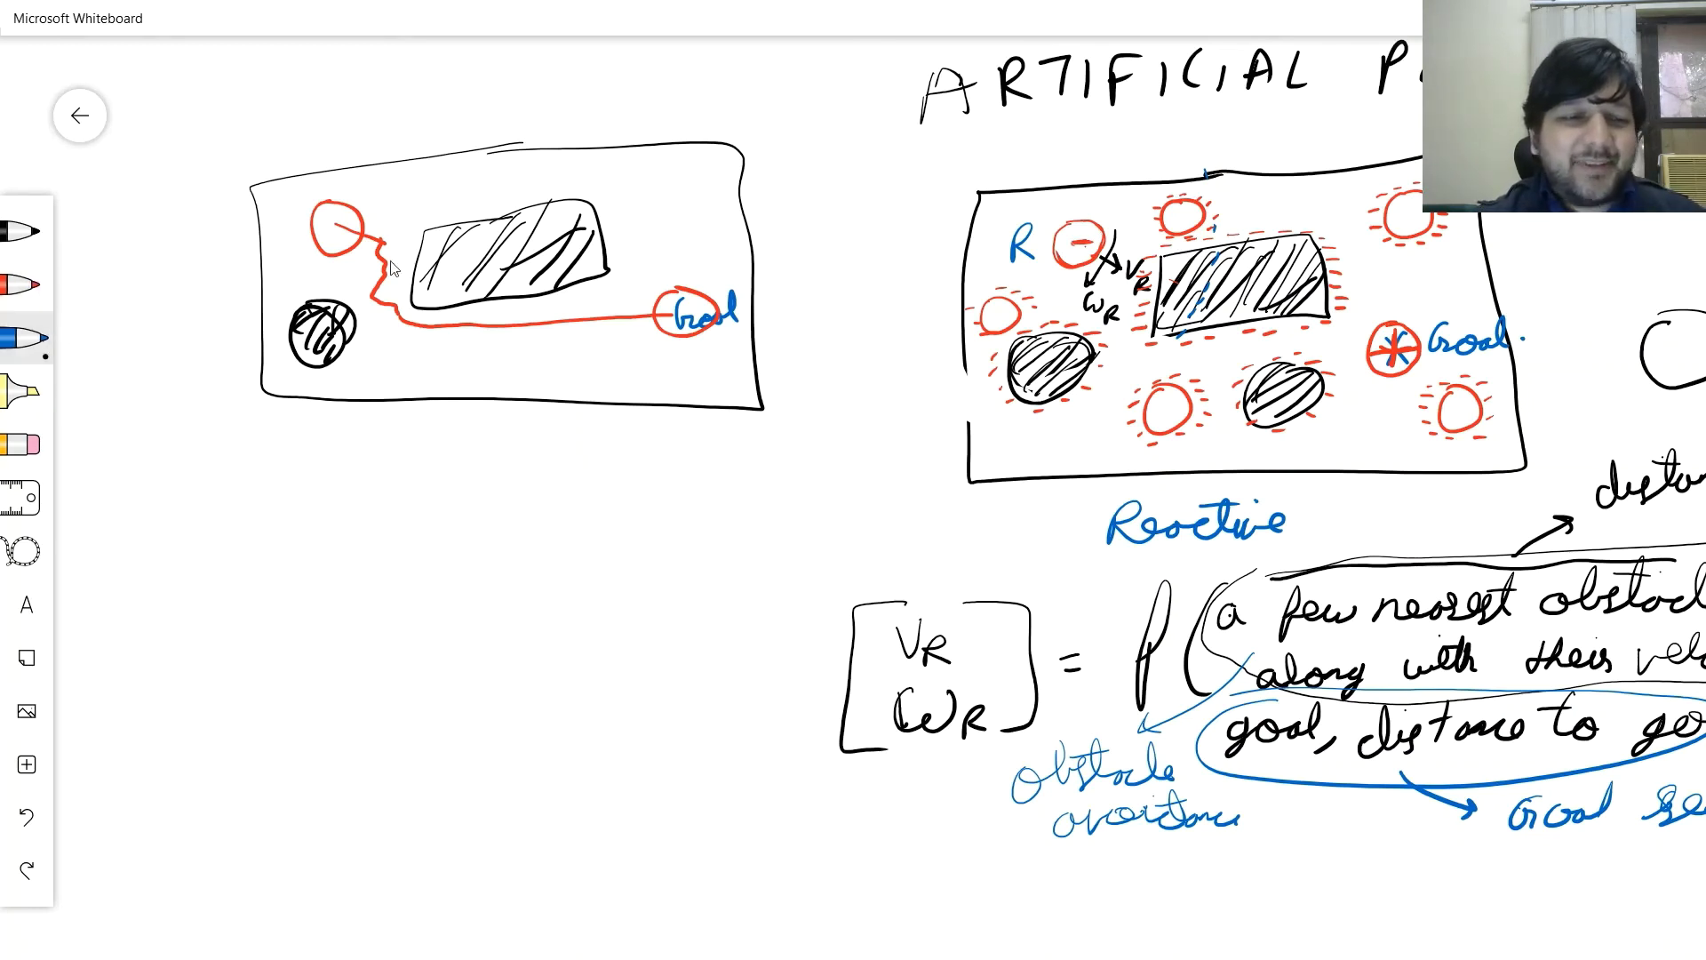
mouse_move(405, 267)
left_mouse_down()
mouse_move(376, 279)
mouse_move(416, 282)
left_mouse_up()
key("ctrl+z")
left_click_drag(380, 327, 373, 290)
- Draw a blue dotted circle below the arena with a rightward arrow labelled Fatt
mouse_move(417, 580)
left_mouse_down()
mouse_move(391, 613)
mouse_move(421, 578)
left_mouse_up()
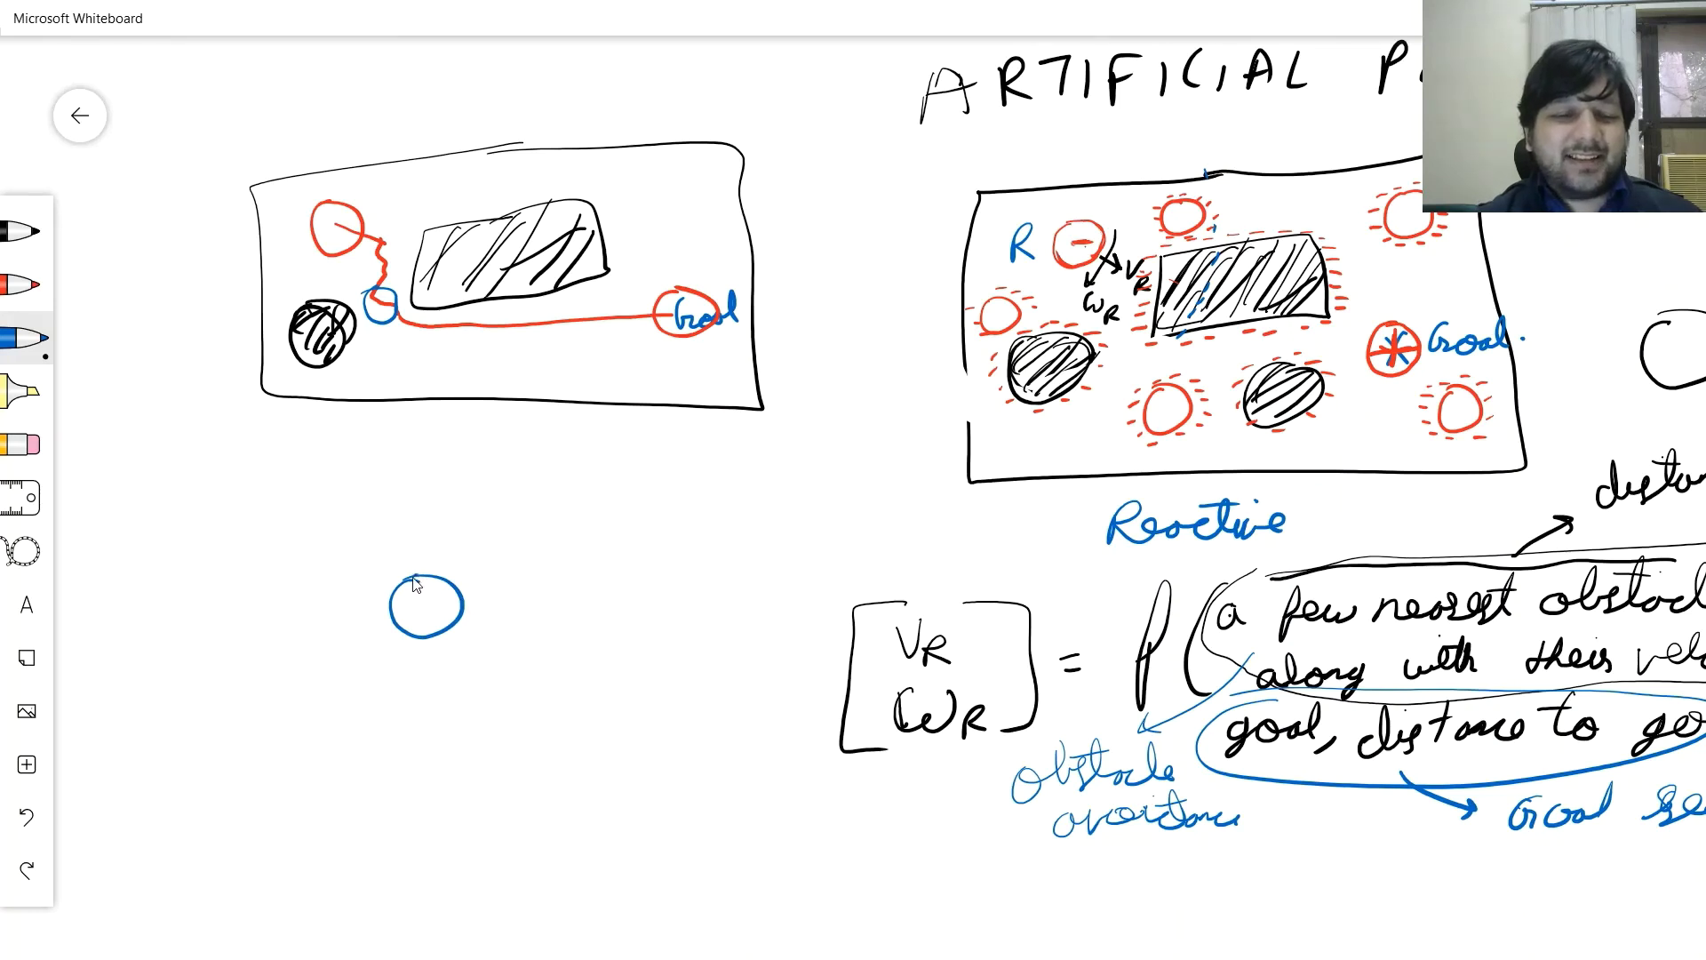
left_click(432, 600)
mouse_move(433, 604)
left_mouse_down()
mouse_move(550, 625)
mouse_move(525, 638)
left_mouse_up()
mouse_move(579, 611)
left_mouse_down()
mouse_move(575, 648)
mouse_move(606, 607)
left_mouse_up()
left_click_drag(578, 629, 612, 650)
left_click_drag(618, 622, 639, 654)
left_click_drag(617, 634, 647, 631)
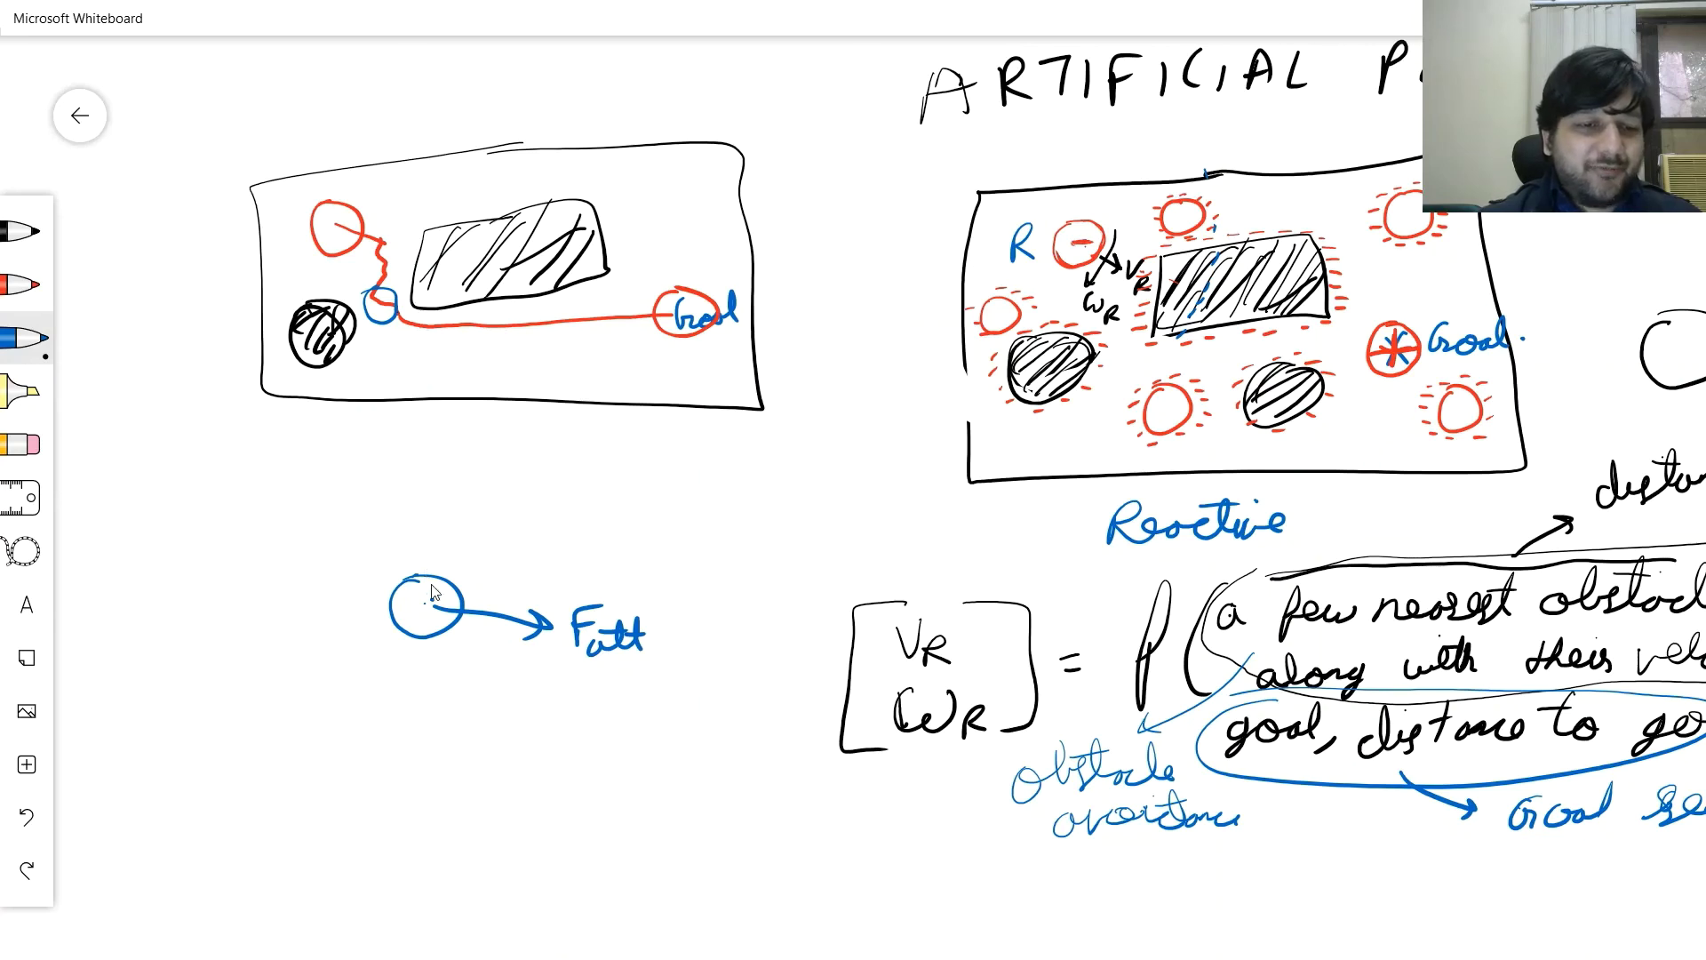
- Mark the hatched obstacle with a circled 1 and the round obstacle with a circled 2
mouse_move(436, 267)
left_mouse_down()
mouse_move(433, 287)
mouse_move(462, 293)
mouse_move(439, 263)
left_mouse_up()
left_click_drag(444, 268, 444, 291)
mouse_move(329, 355)
left_mouse_down()
mouse_move(306, 359)
mouse_move(320, 373)
left_mouse_up()
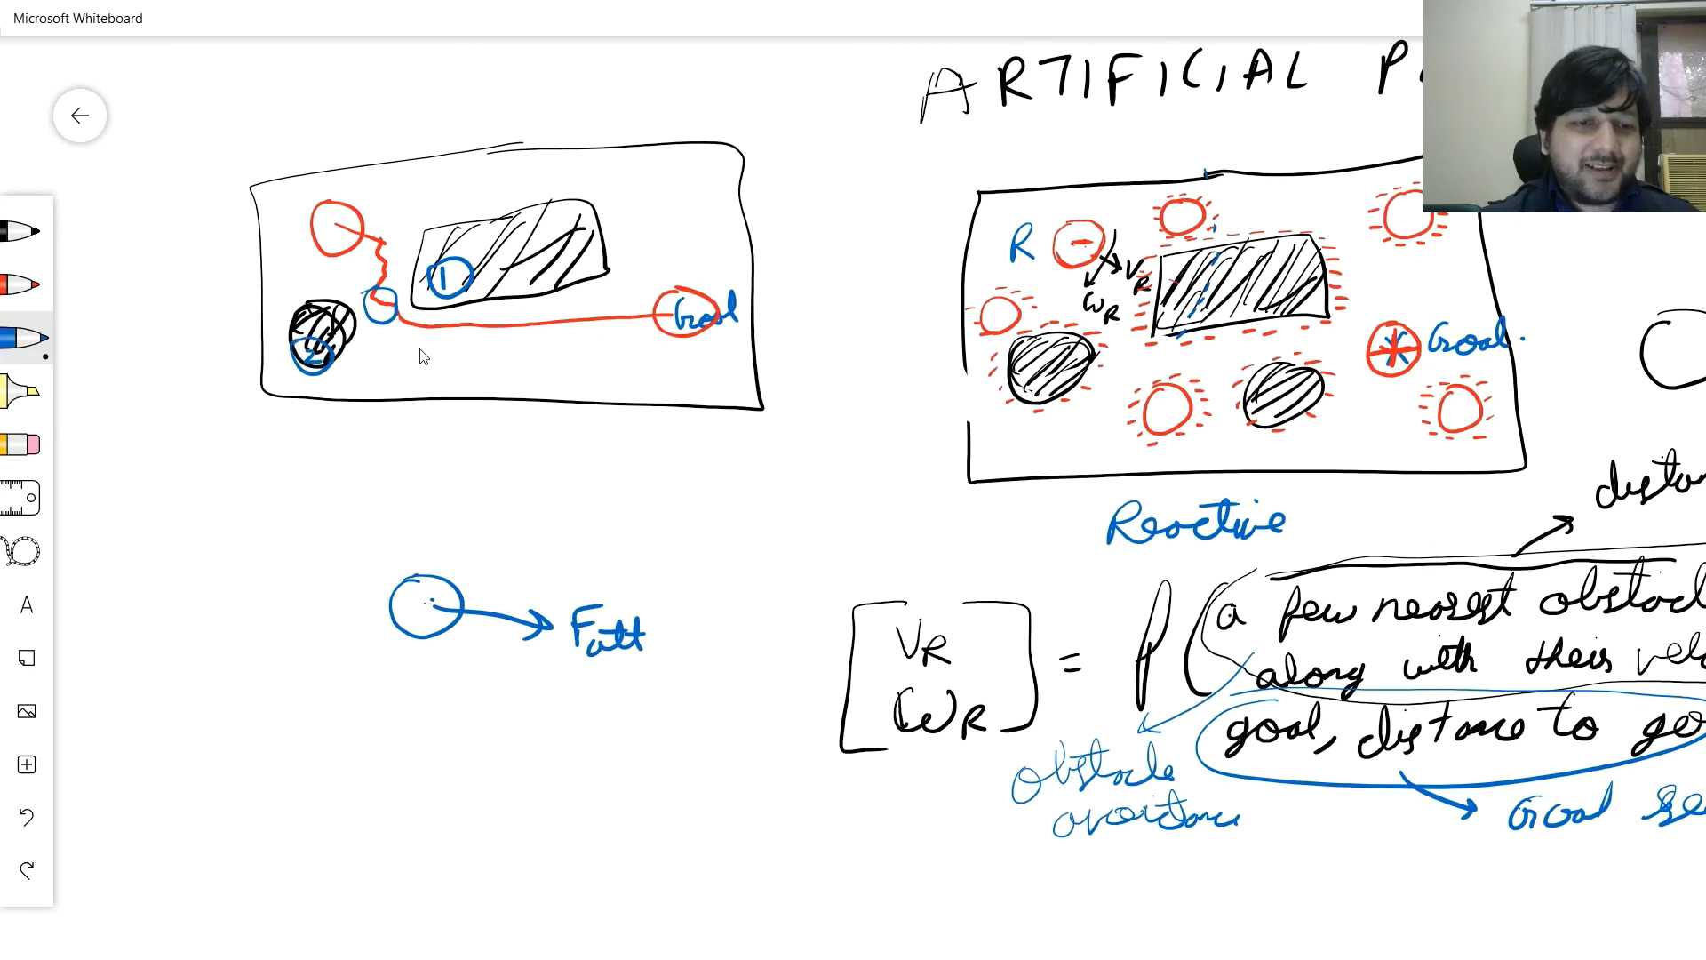
- Add a down-left arrow labelled Frep1 and an up-right arrow labelled Frep2 to the force diagram
mouse_move(434, 602)
left_mouse_down()
mouse_move(368, 684)
mouse_move(384, 683)
left_mouse_up()
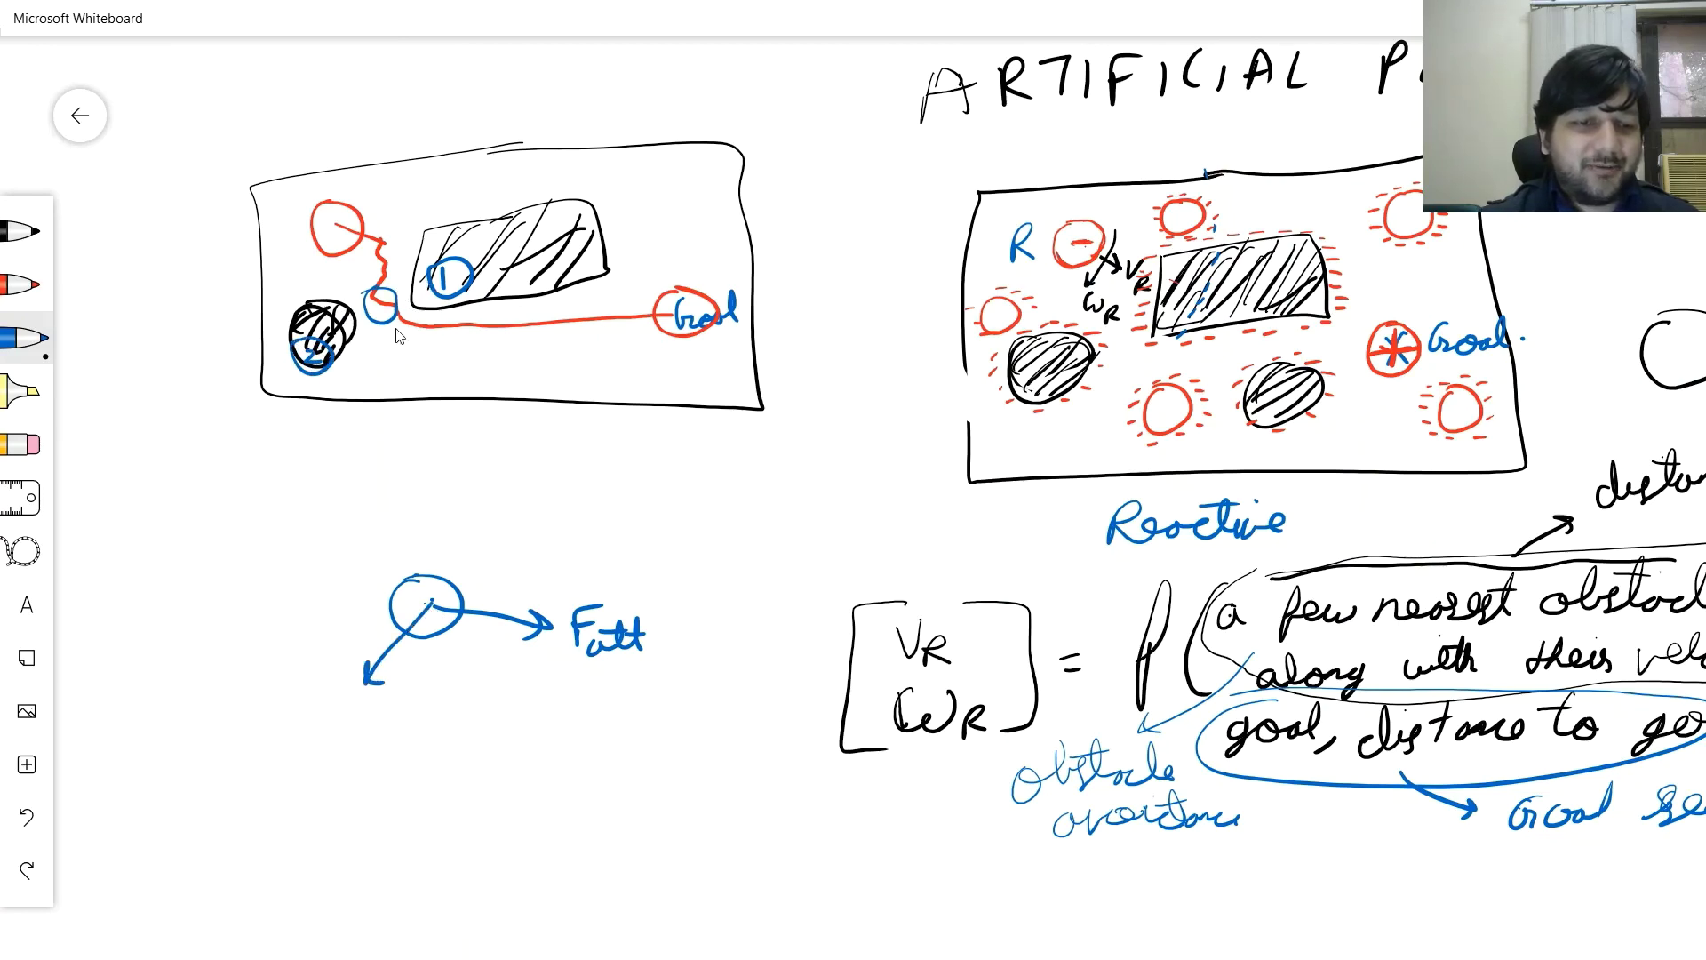
mouse_move(436, 602)
left_mouse_down()
mouse_move(516, 534)
mouse_move(514, 555)
left_mouse_up()
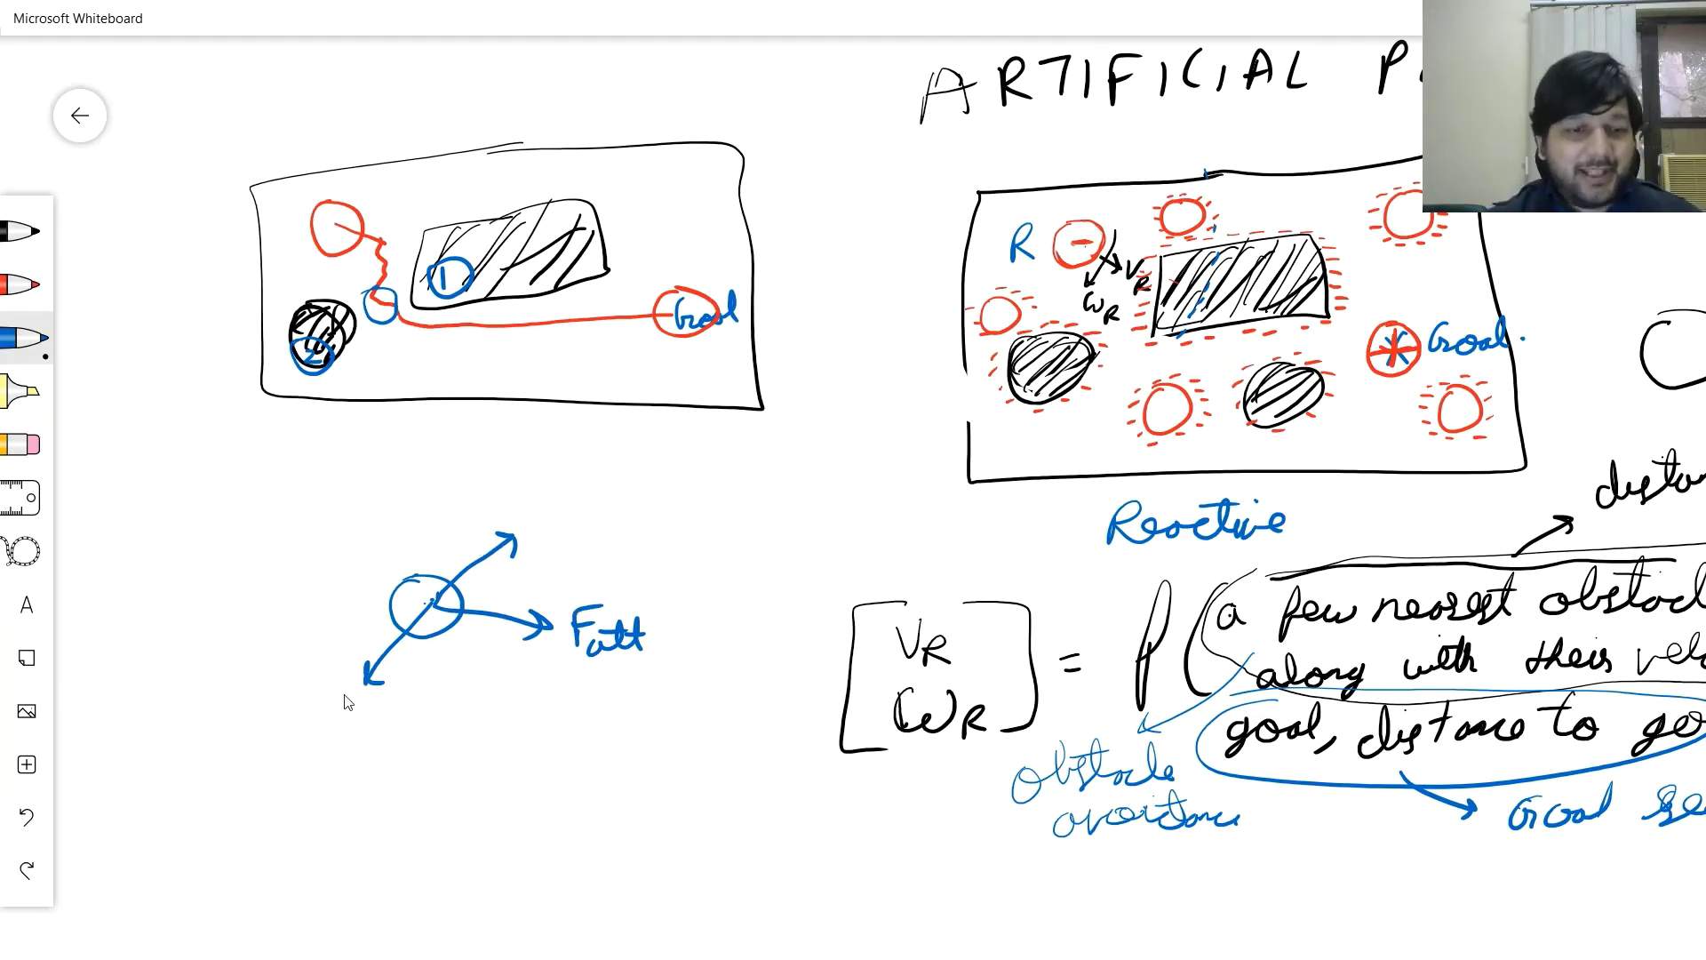
left_click_drag(336, 684, 331, 736)
mouse_move(331, 686)
left_mouse_down()
mouse_move(356, 678)
mouse_move(355, 706)
left_mouse_up()
left_click_drag(347, 718, 414, 721)
mouse_move(418, 686)
left_mouse_down()
mouse_move(416, 723)
mouse_move(457, 718)
left_mouse_up()
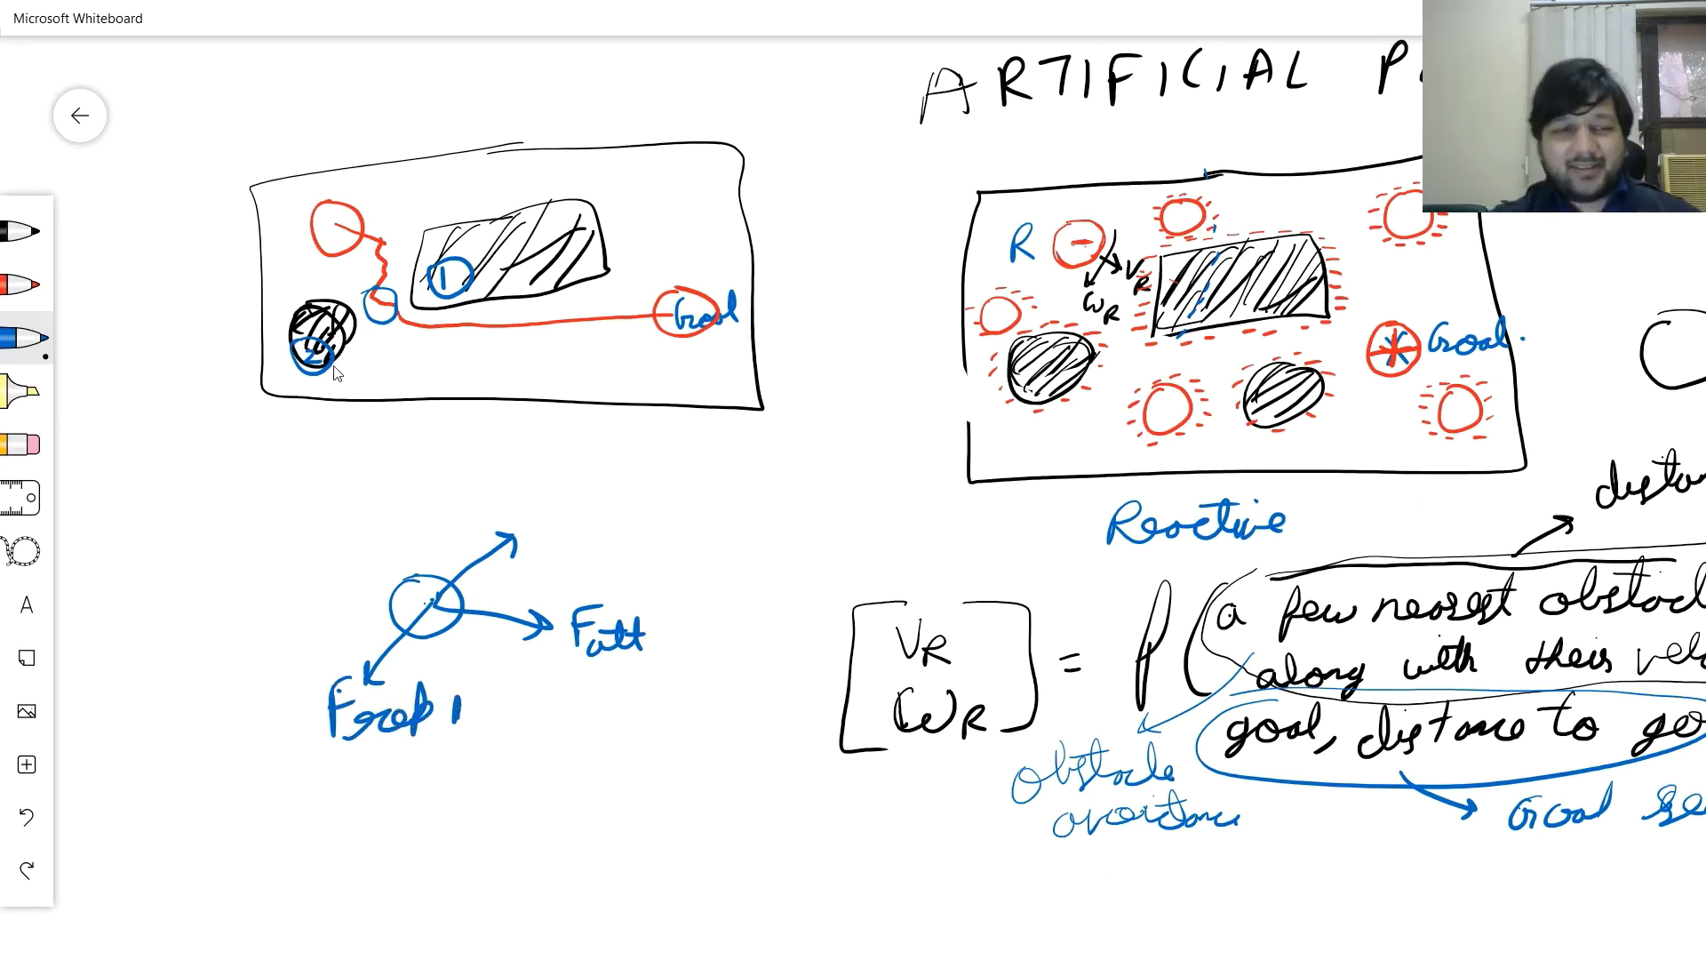
mouse_move(531, 480)
left_mouse_down()
mouse_move(578, 517)
mouse_move(596, 482)
mouse_move(608, 519)
left_mouse_up()
left_click_drag(615, 499, 633, 514)
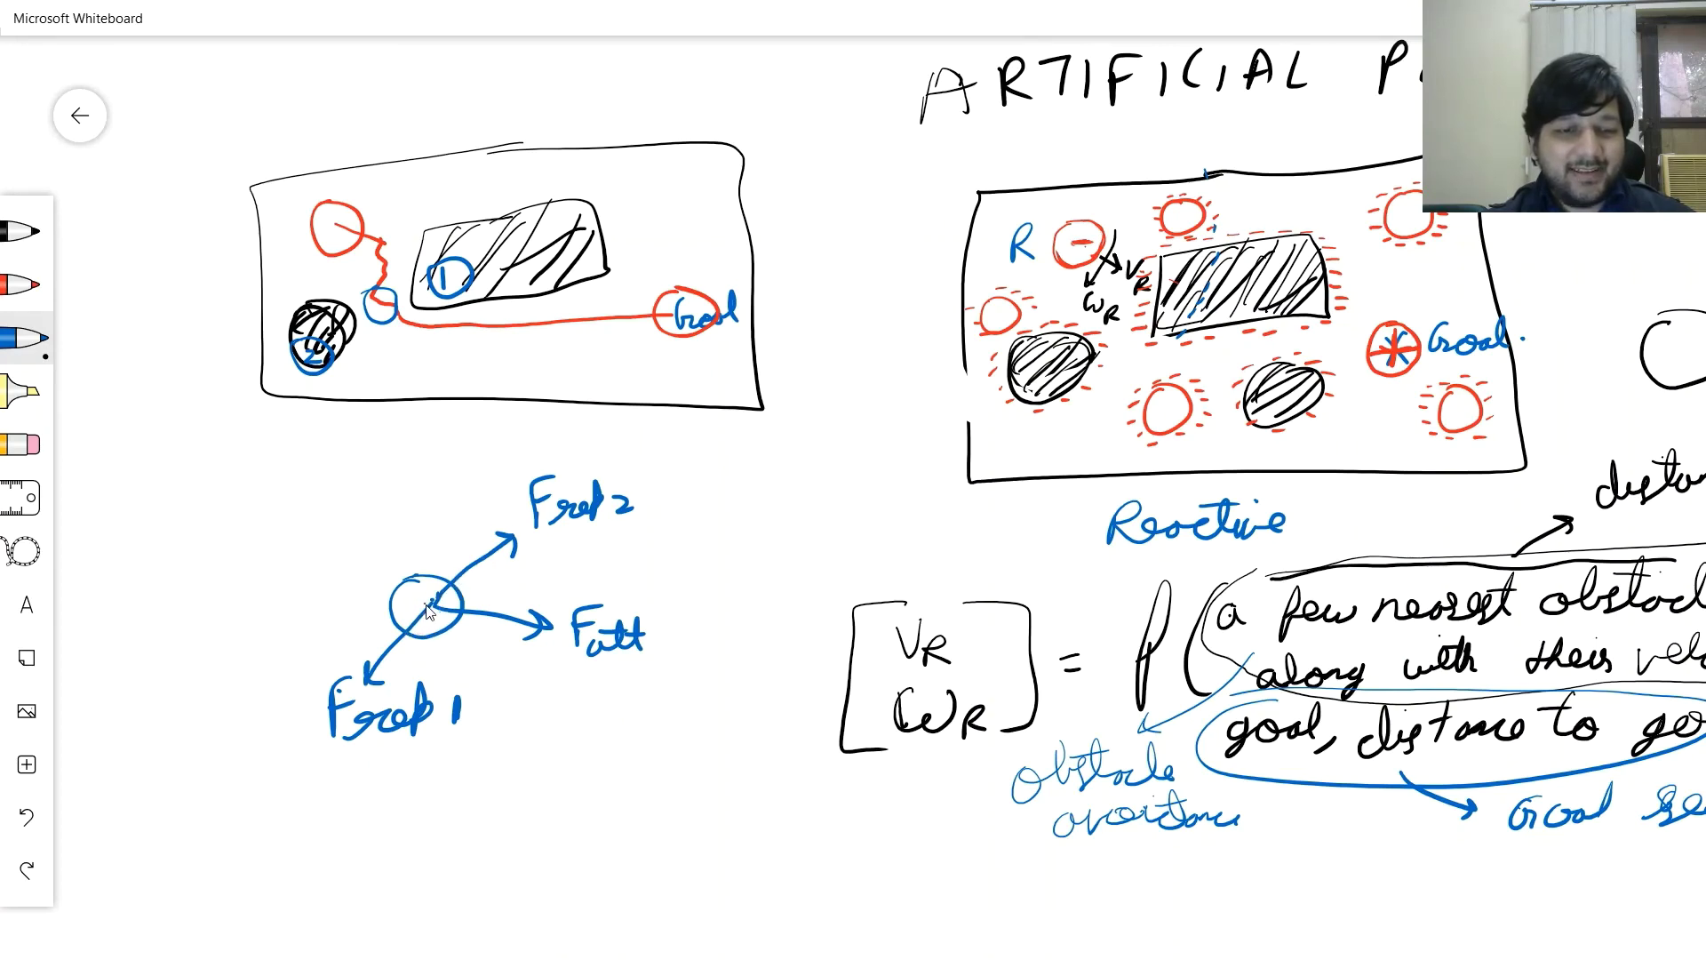
- Draw a down-right resultant arrow with an arrowhead and begin its F label
left_click_drag(431, 607, 495, 662)
left_click_drag(482, 639, 495, 662)
mouse_move(503, 669)
left_mouse_down()
mouse_move(503, 704)
mouse_move(518, 659)
left_mouse_up()
mouse_move(522, 695)
left_mouse_down()
mouse_move(560, 689)
mouse_move(541, 677)
left_mouse_up()
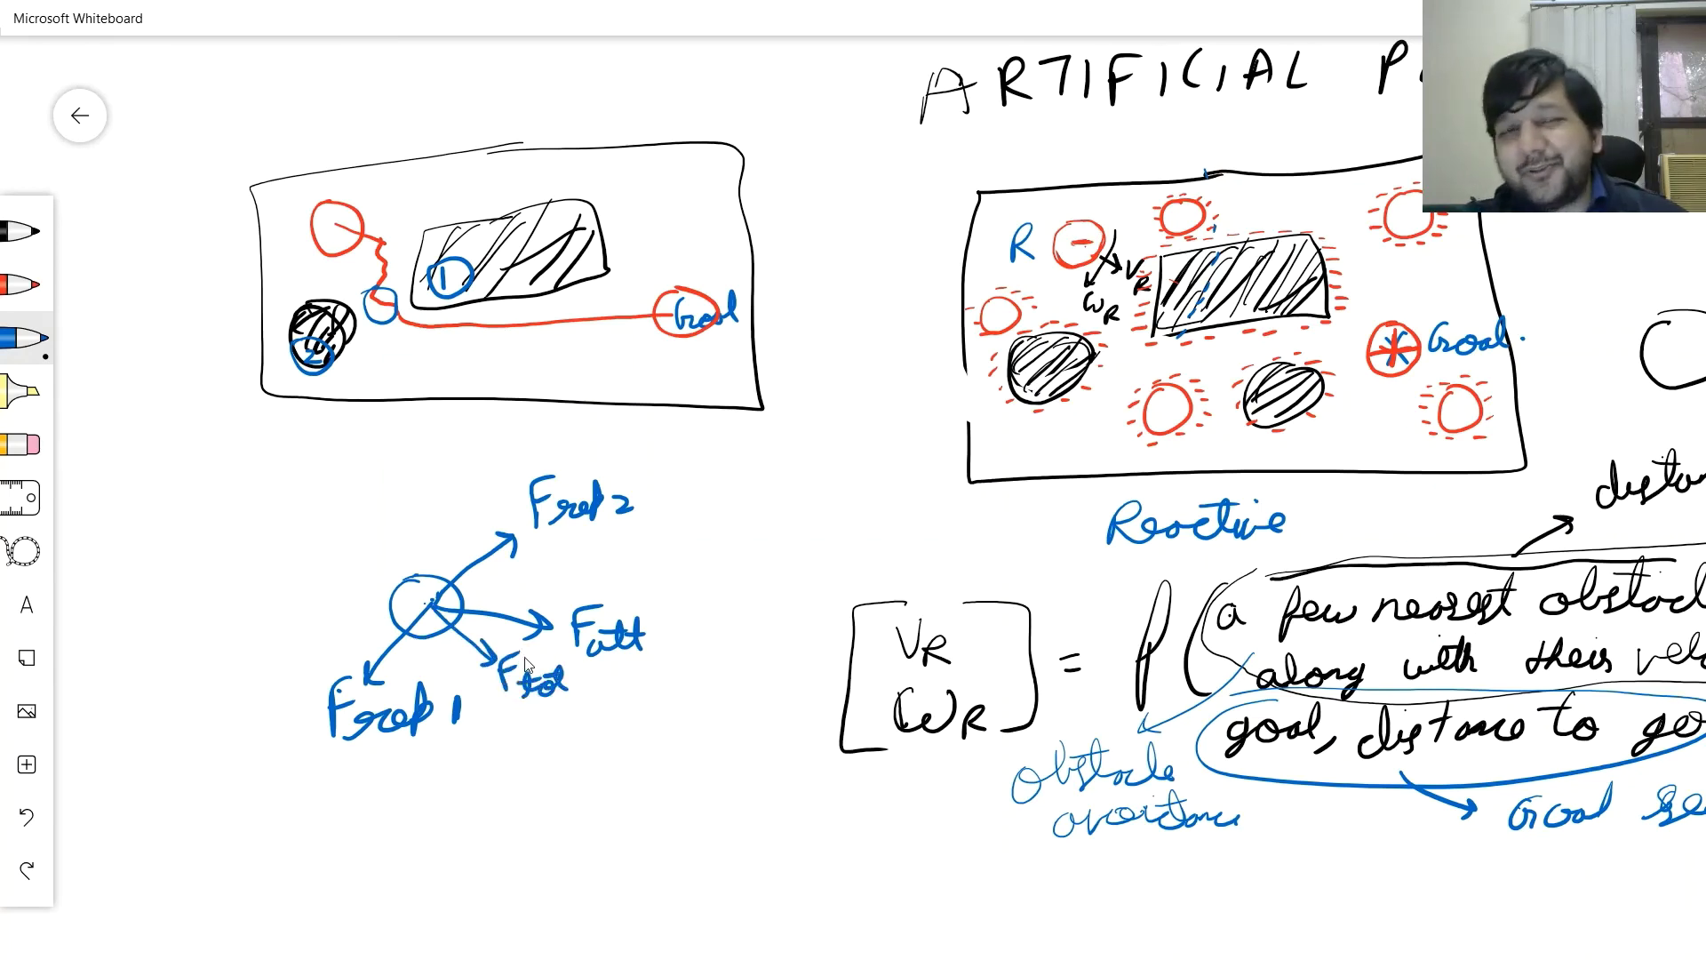